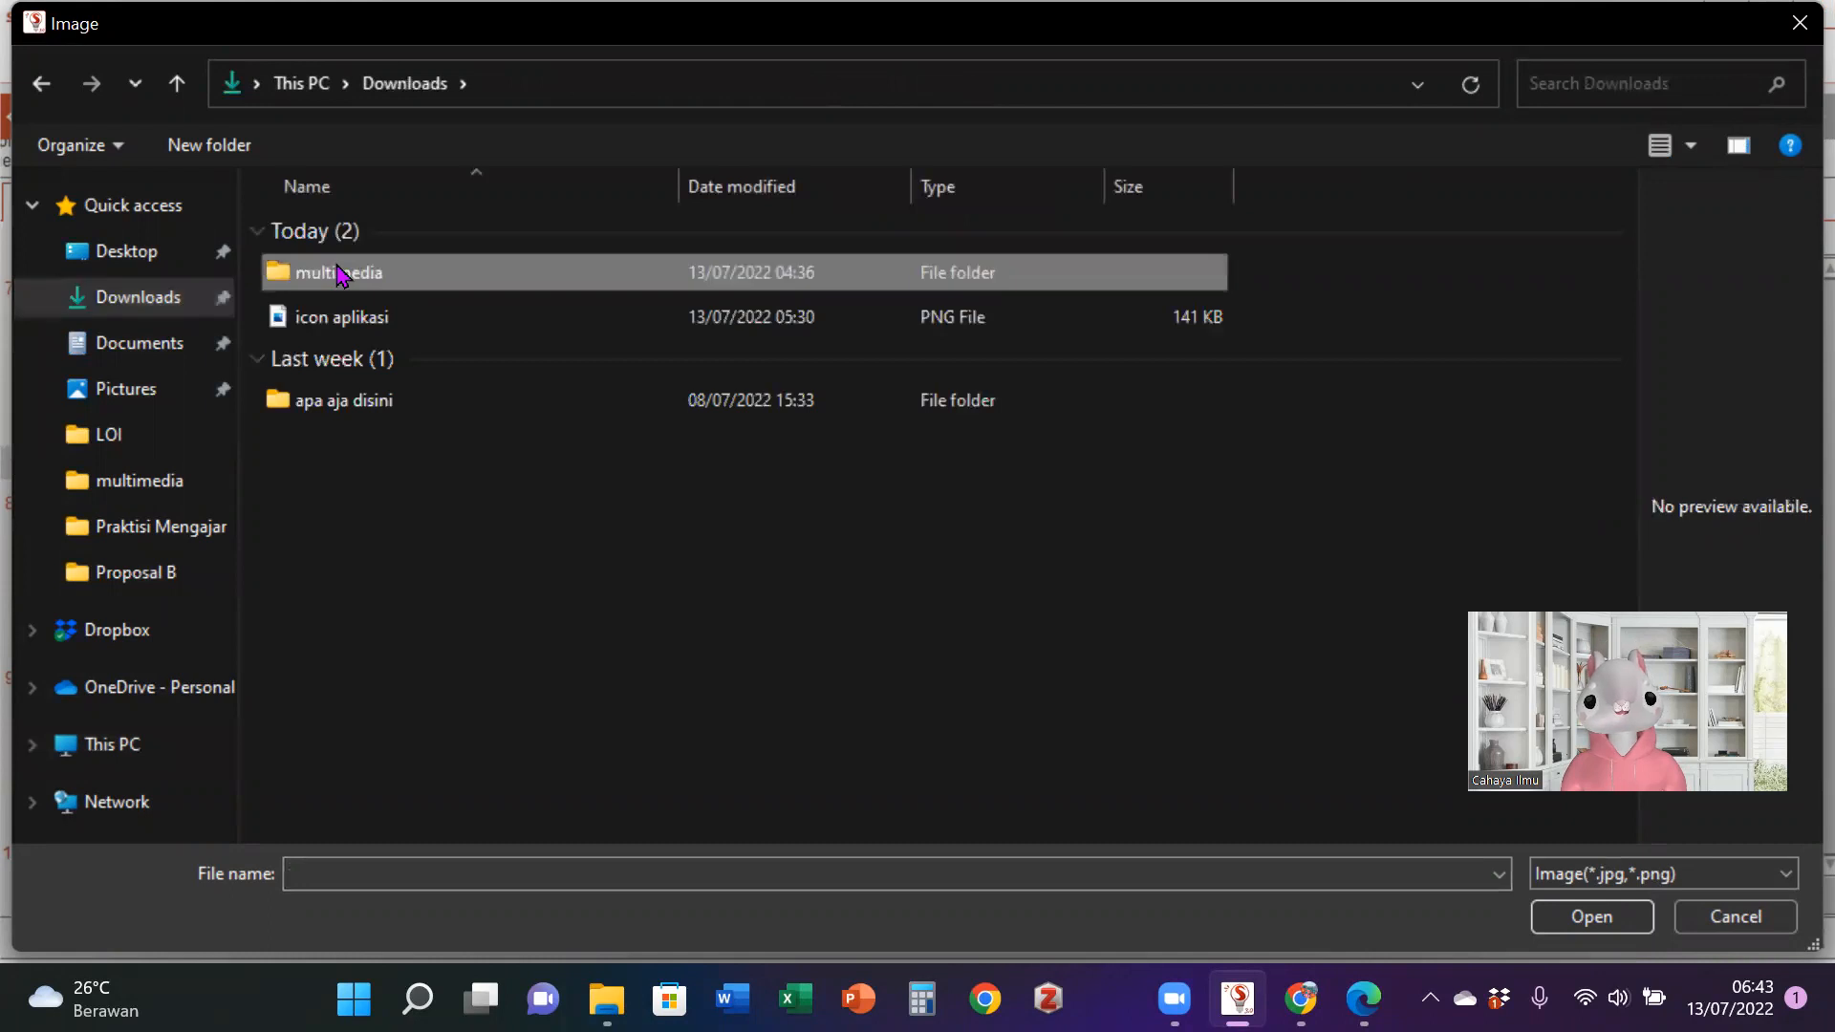
- Insert a button using image 56 (Download & Install) from the Aset tombol_button folder and place it at about x 592, y 122 on page 8
{"action": "double_click", "coordinate": [362, 293]}
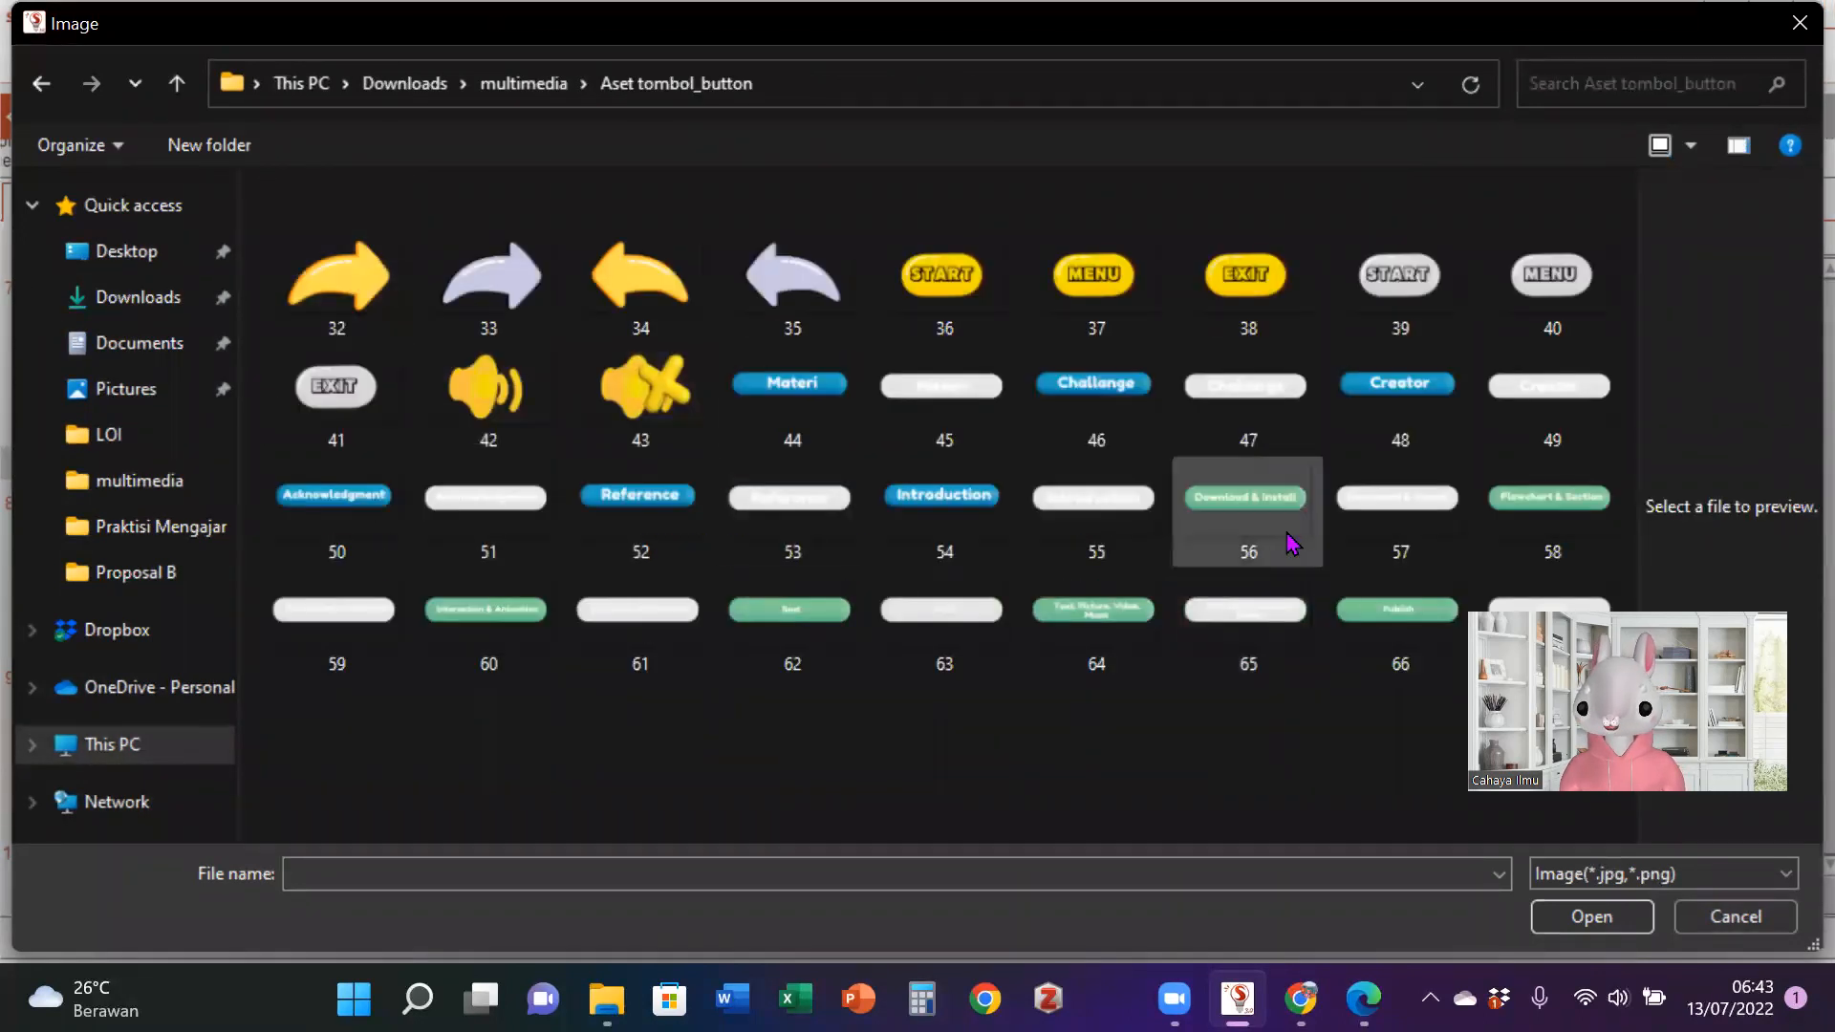
{"action": "left_click", "coordinate": [1269, 512]}
{"action": "left_click", "coordinate": [1572, 912]}
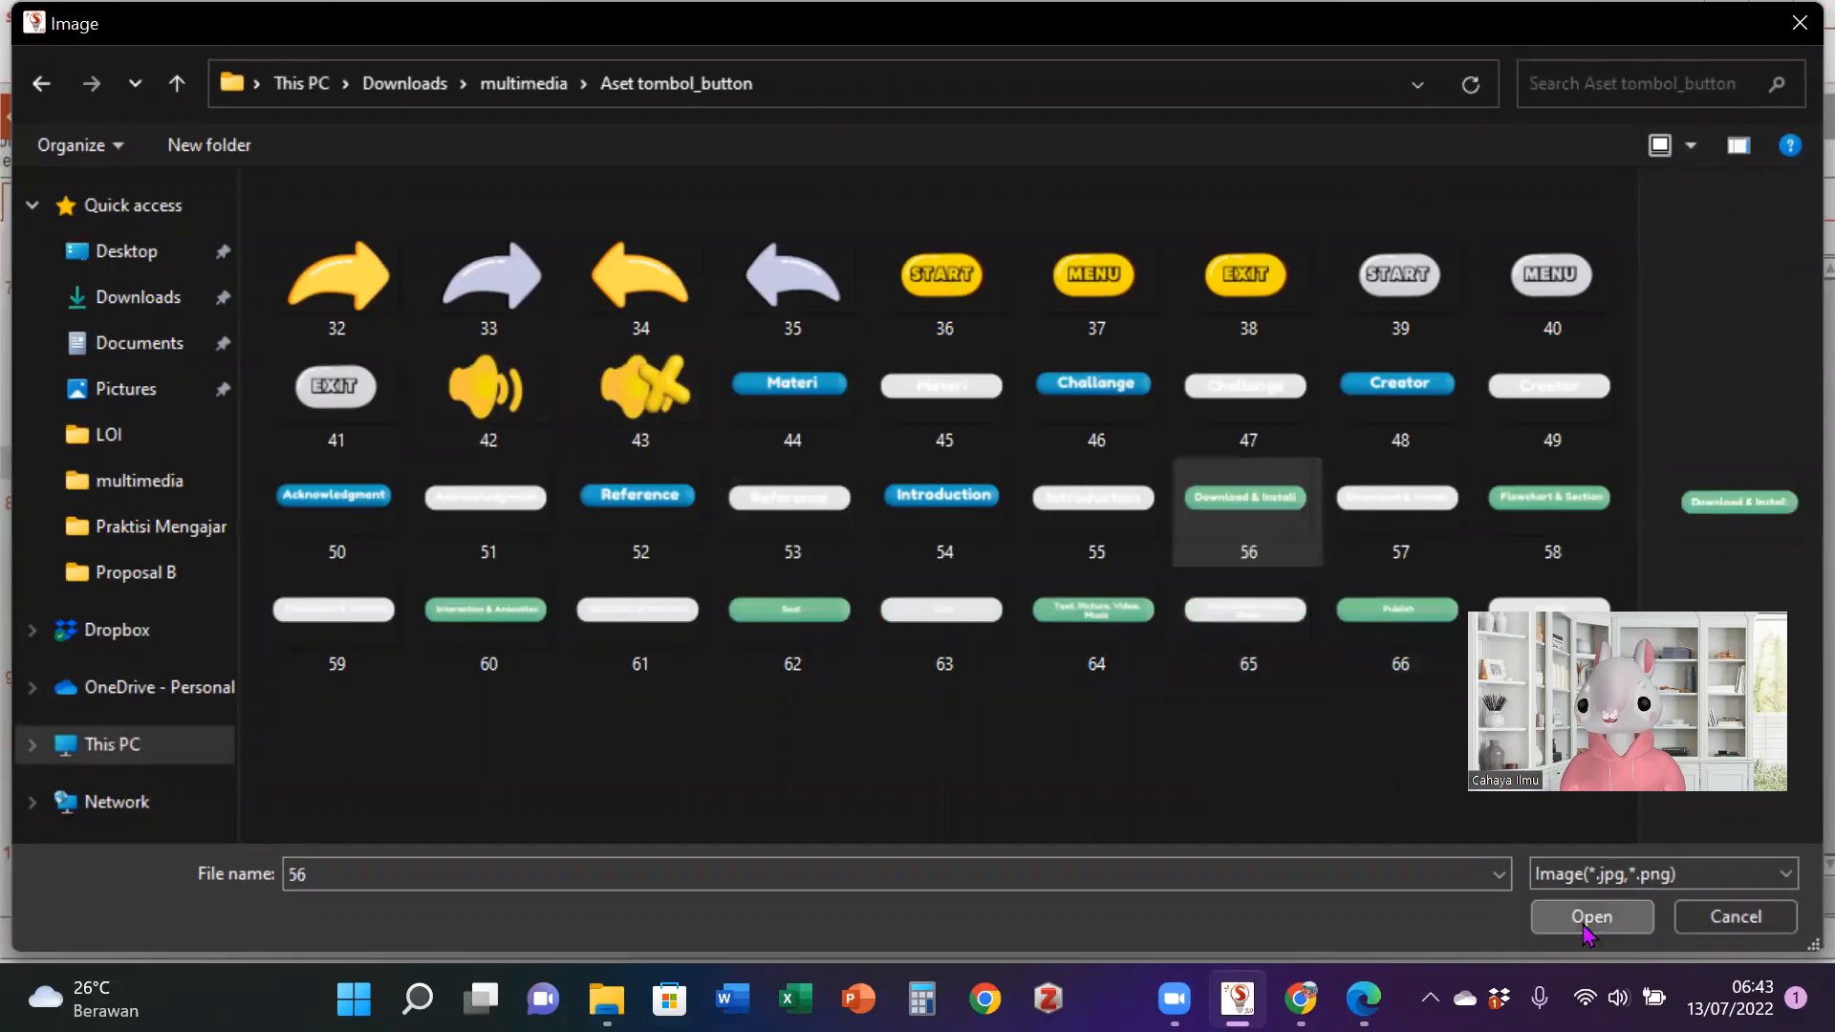
{"action": "left_click_drag", "start_coordinate": [1302, 796], "coordinate": [1205, 437]}
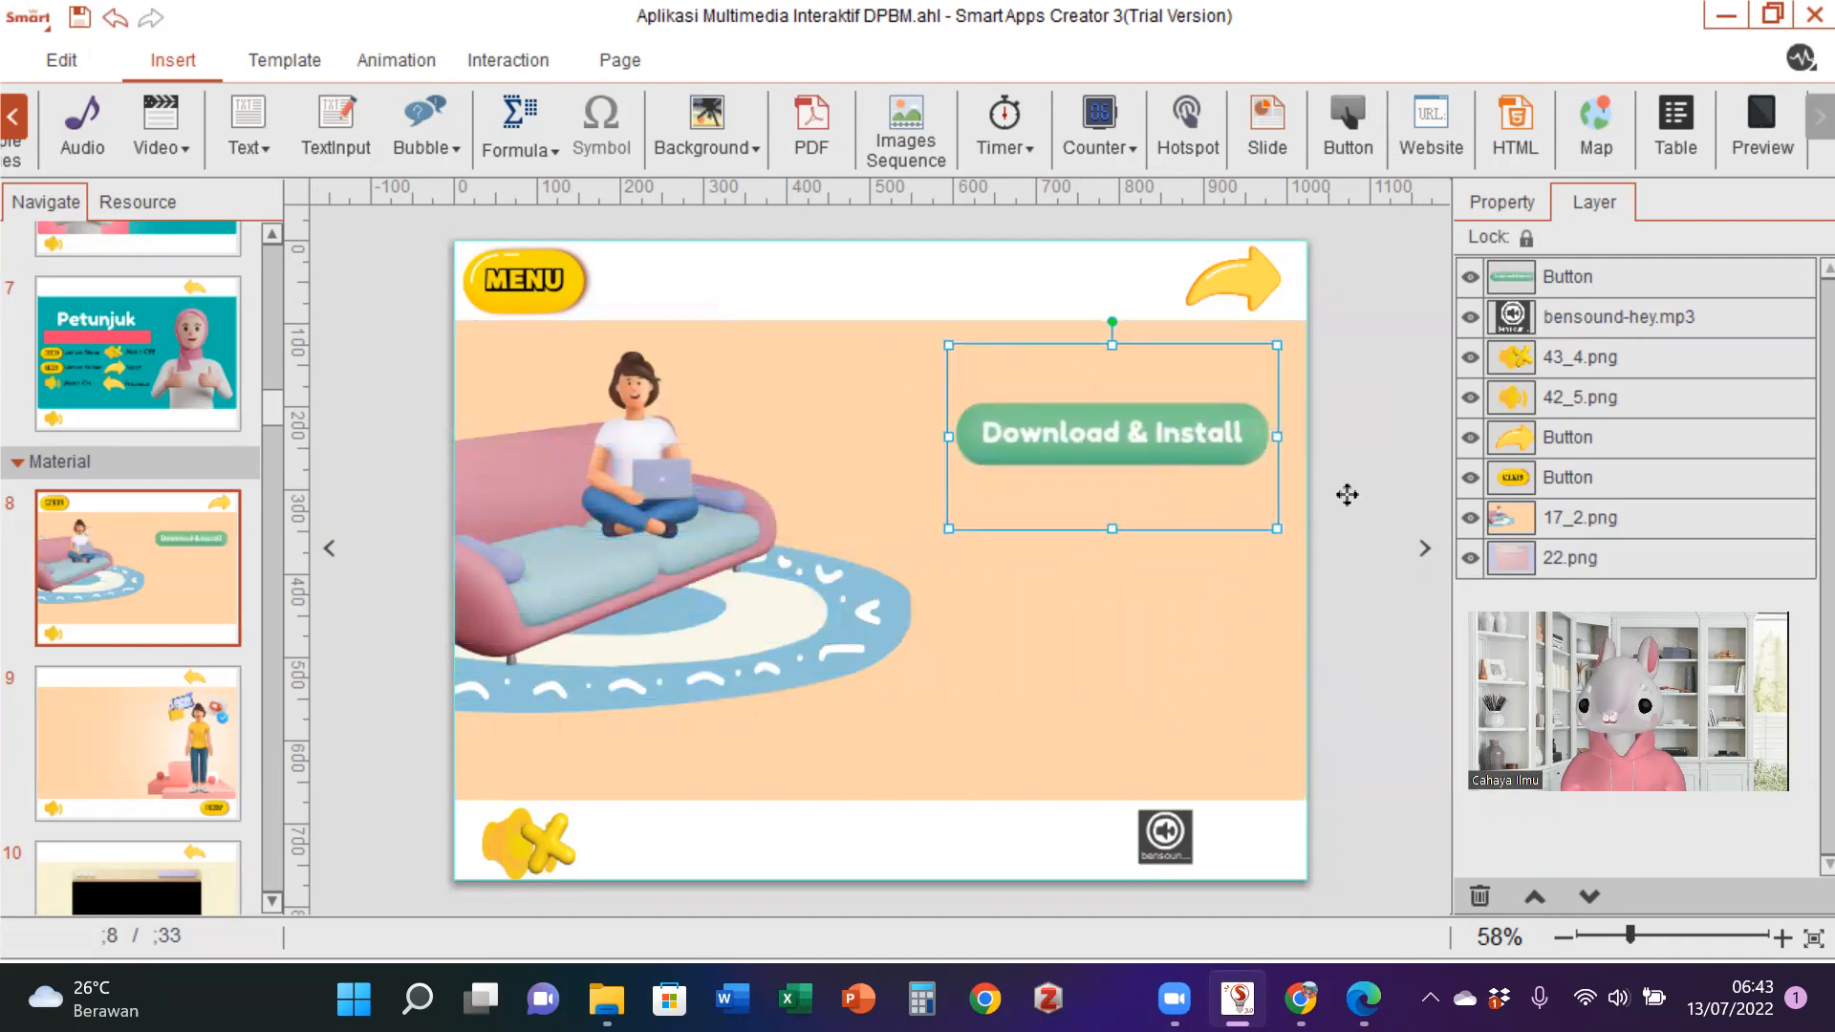
- Replace the Download & Install button's pressed-state image with image 57 from the Aset tombol_button folder
{"action": "left_click", "coordinate": [1519, 204]}
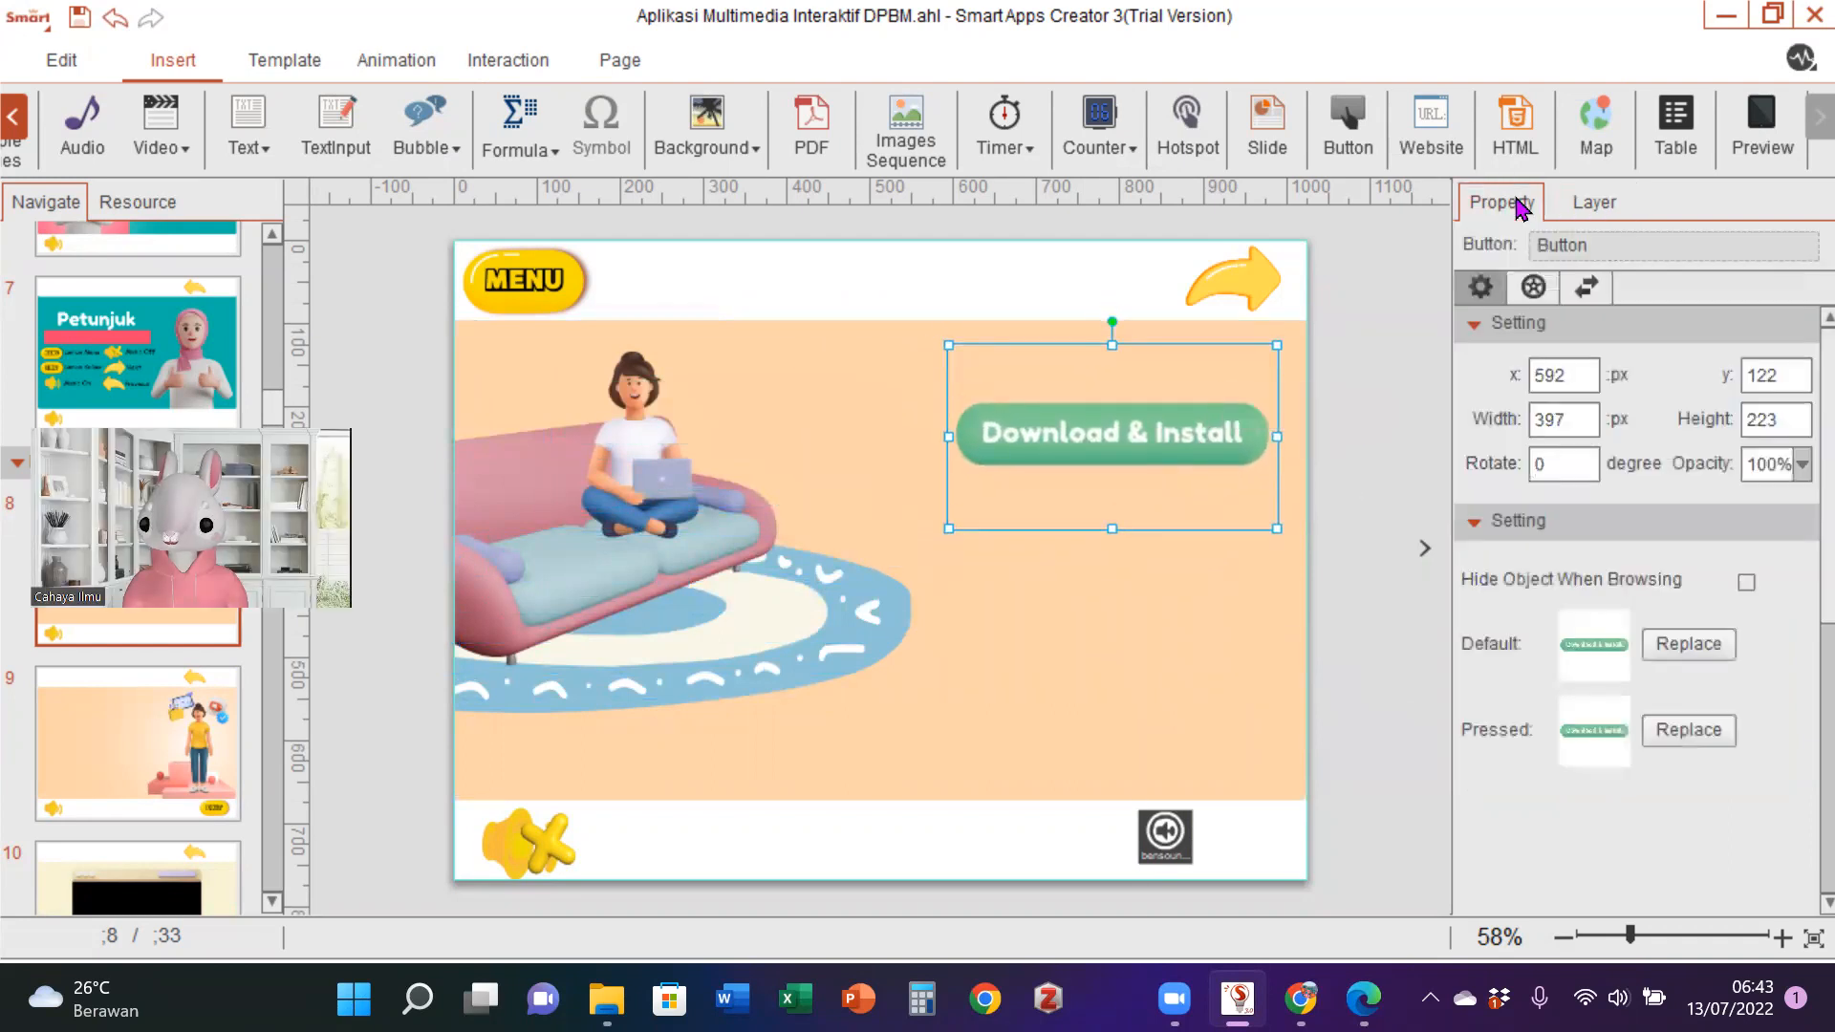
{"action": "left_click", "coordinate": [1702, 735]}
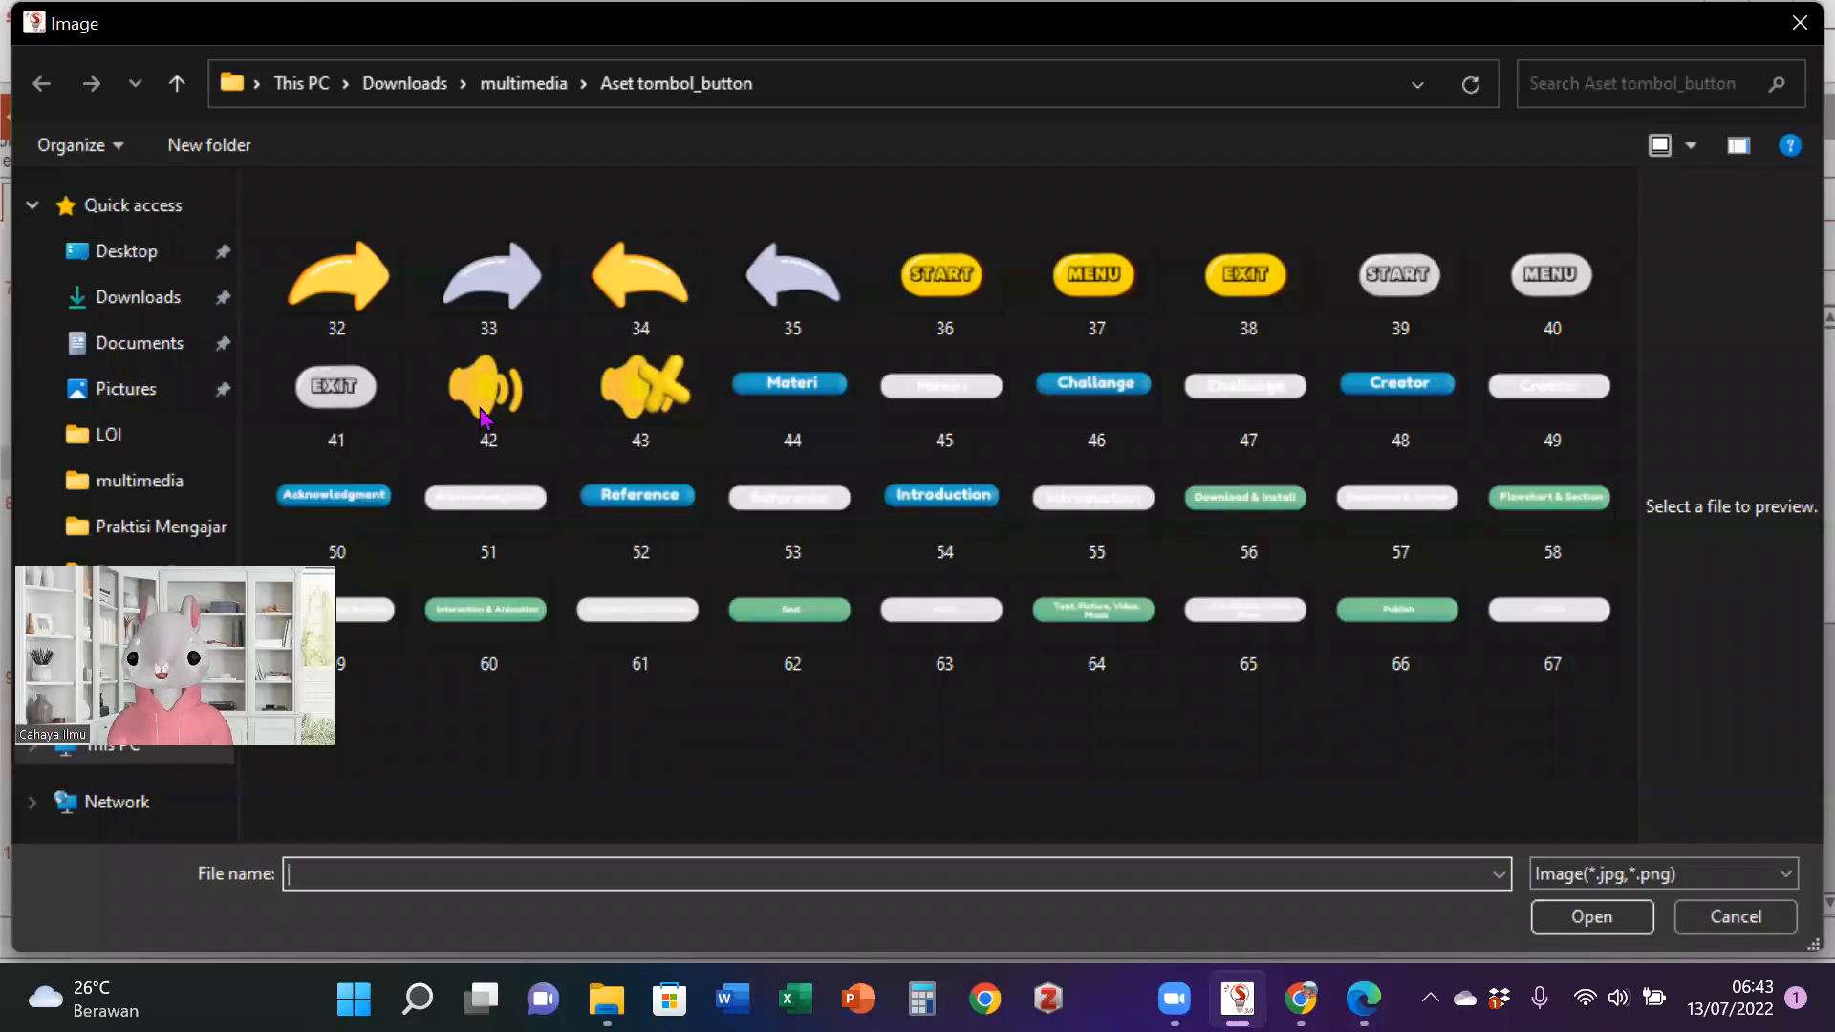
{"action": "left_click", "coordinate": [1127, 507]}
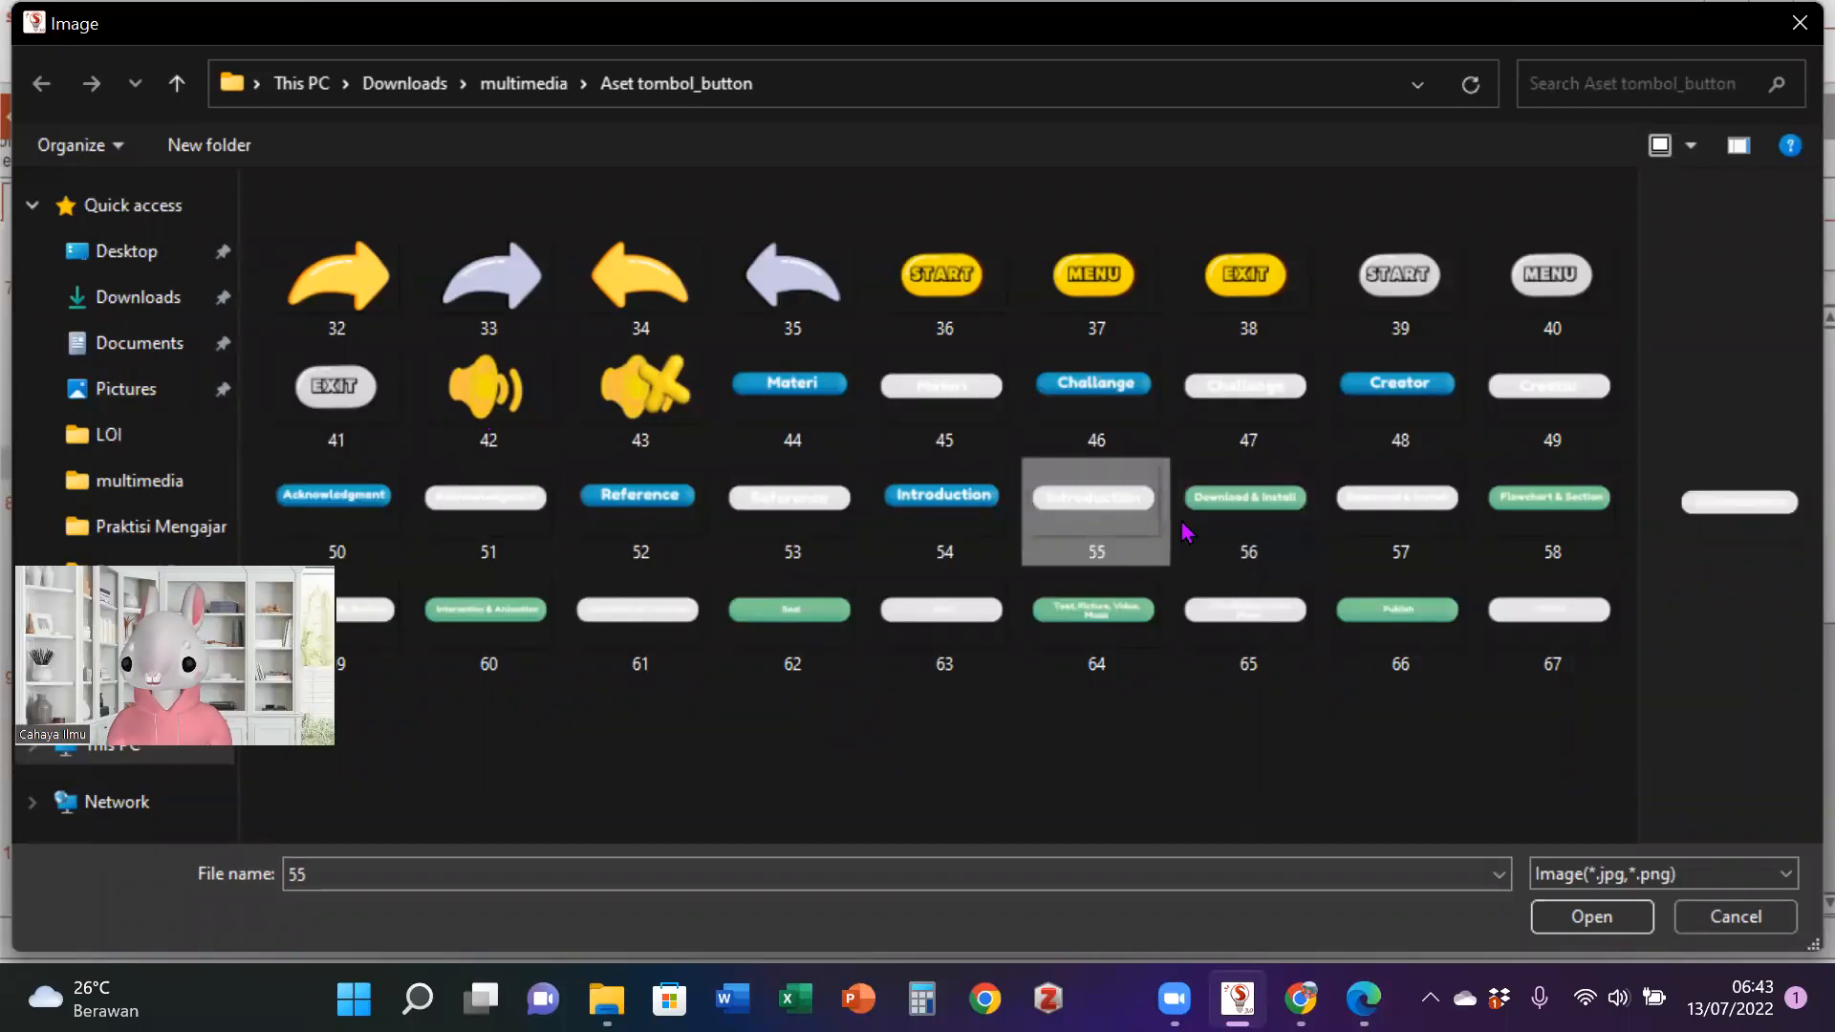
{"action": "left_click", "coordinate": [1361, 516]}
{"action": "left_click", "coordinate": [1591, 920]}
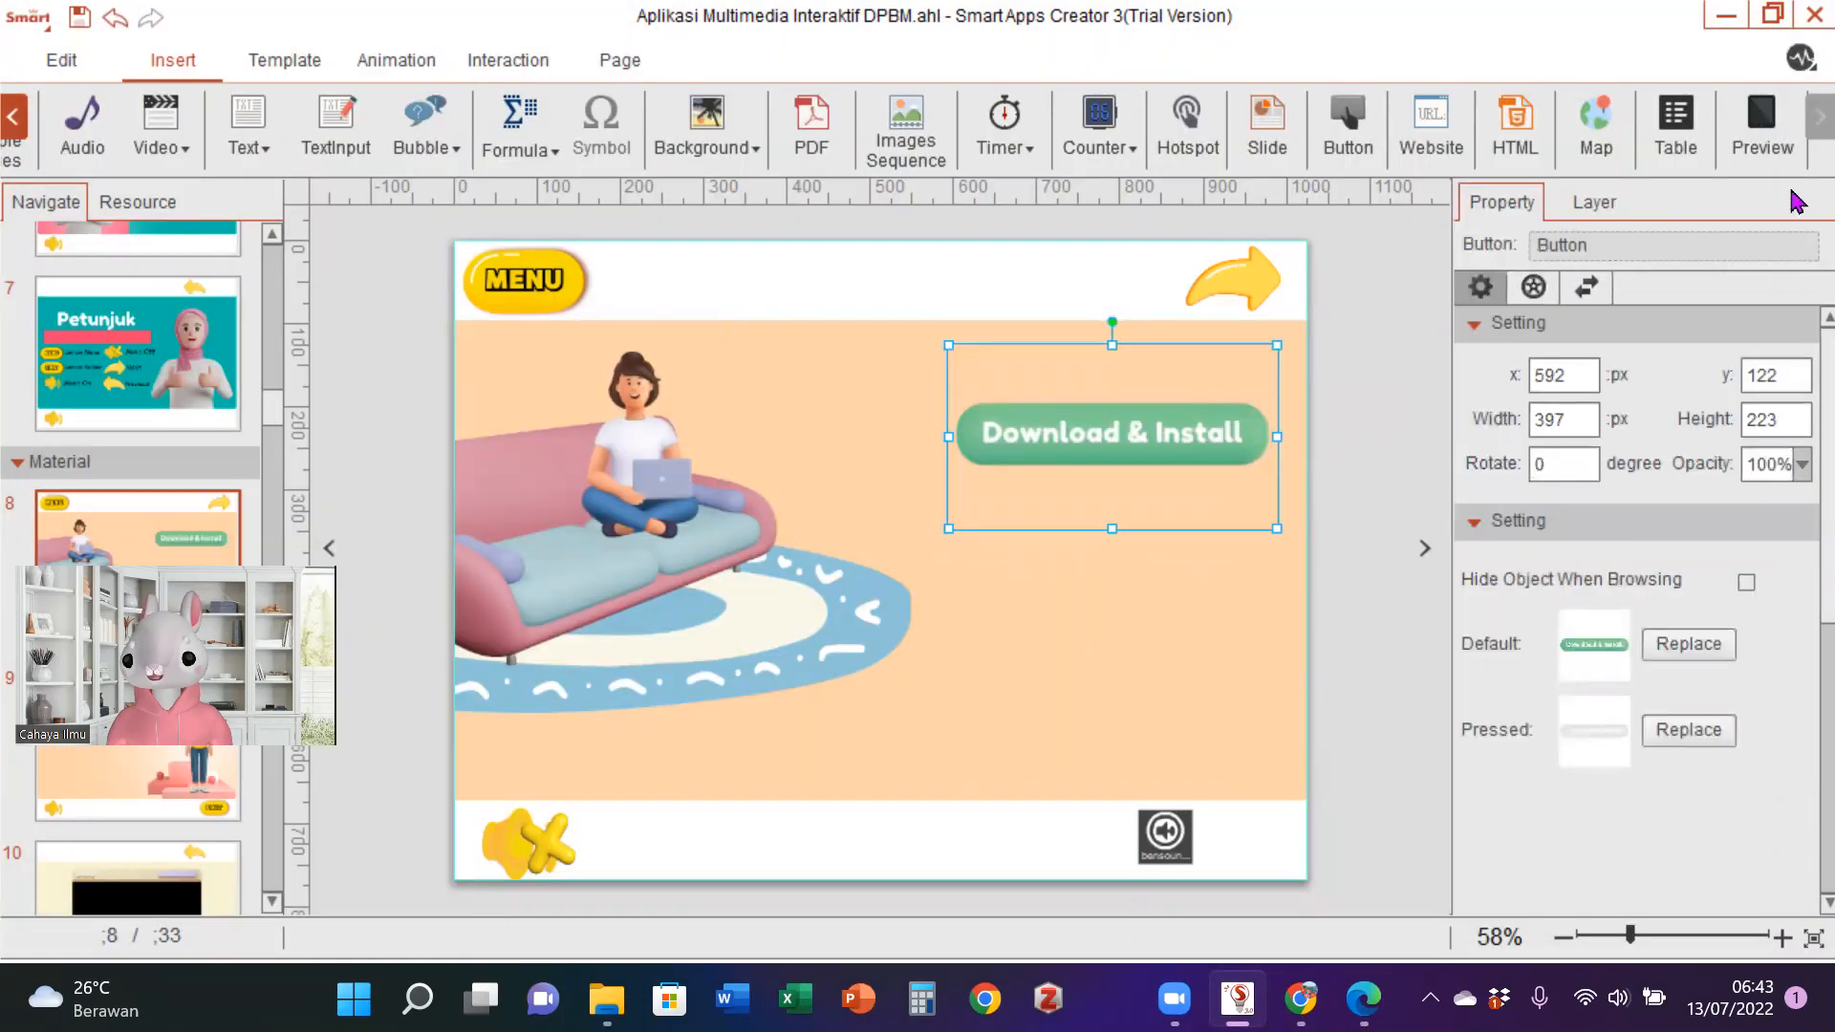
- Preview page 8, test the sound toggle and the Download & Install button, and close the preview
{"action": "left_click", "coordinate": [1772, 143]}
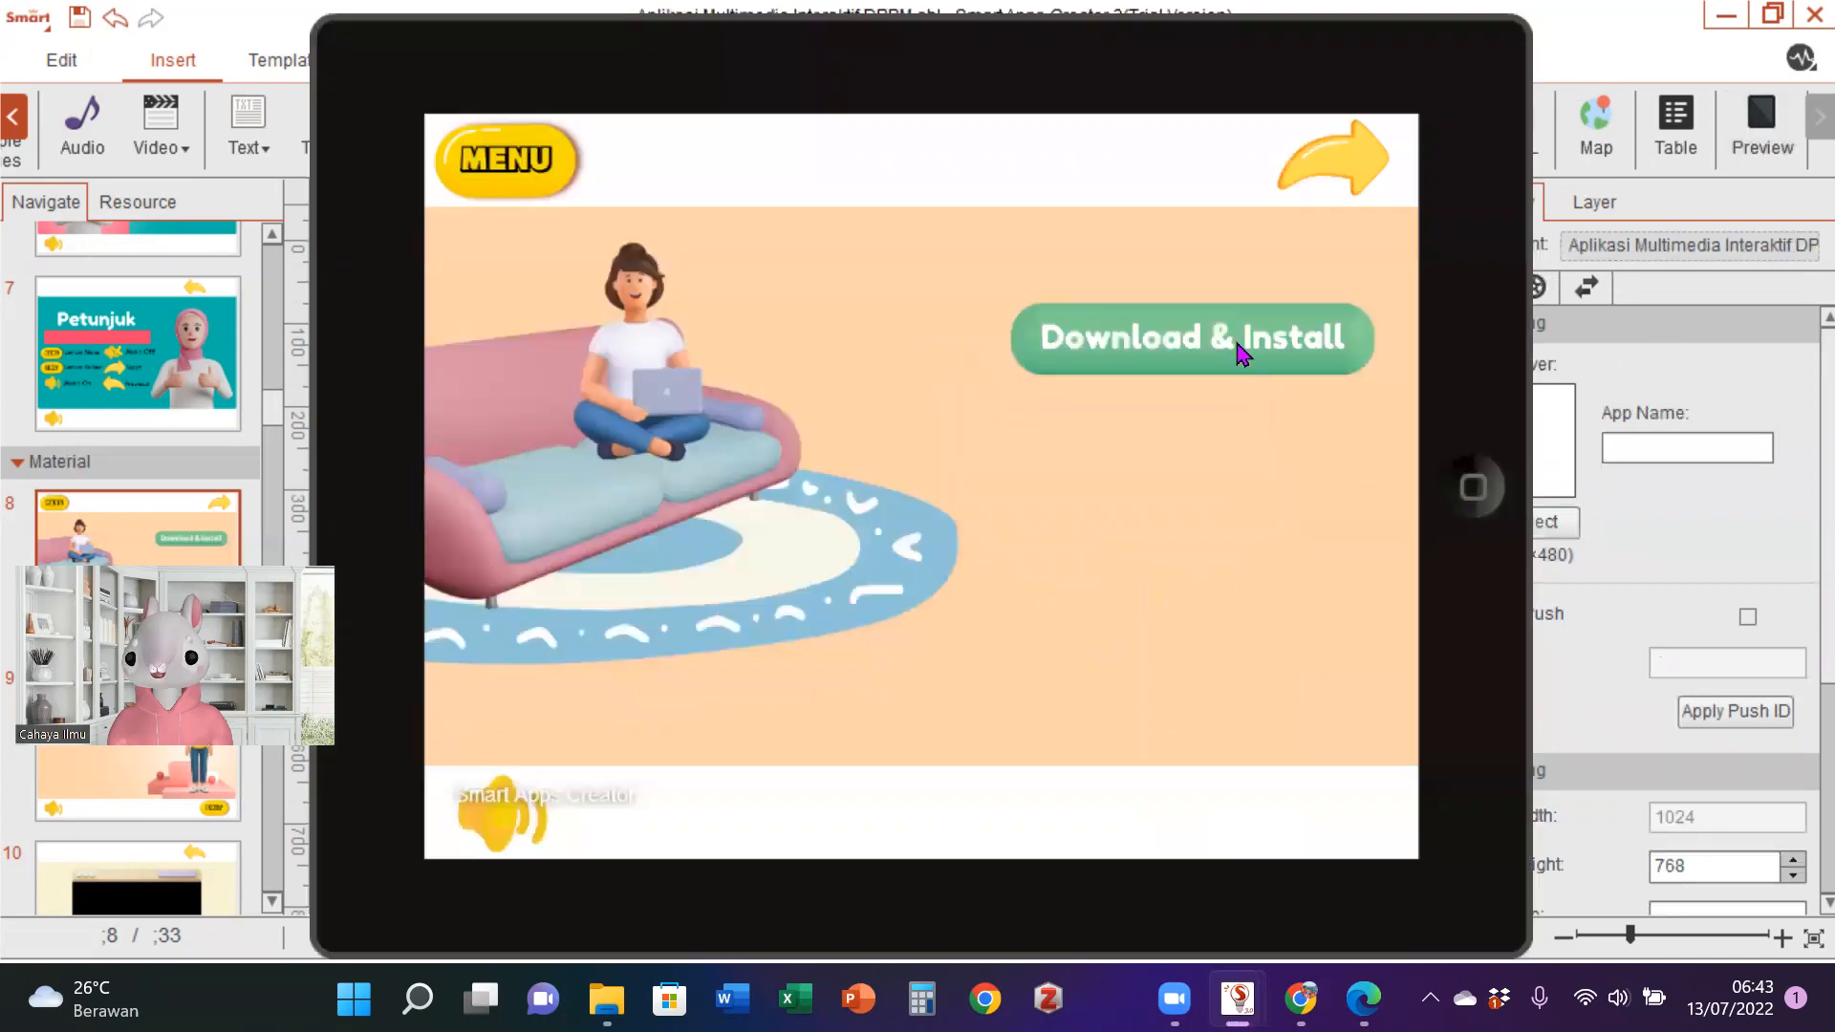
{"action": "left_click", "coordinate": [502, 820]}
{"action": "left_click", "coordinate": [1207, 339]}
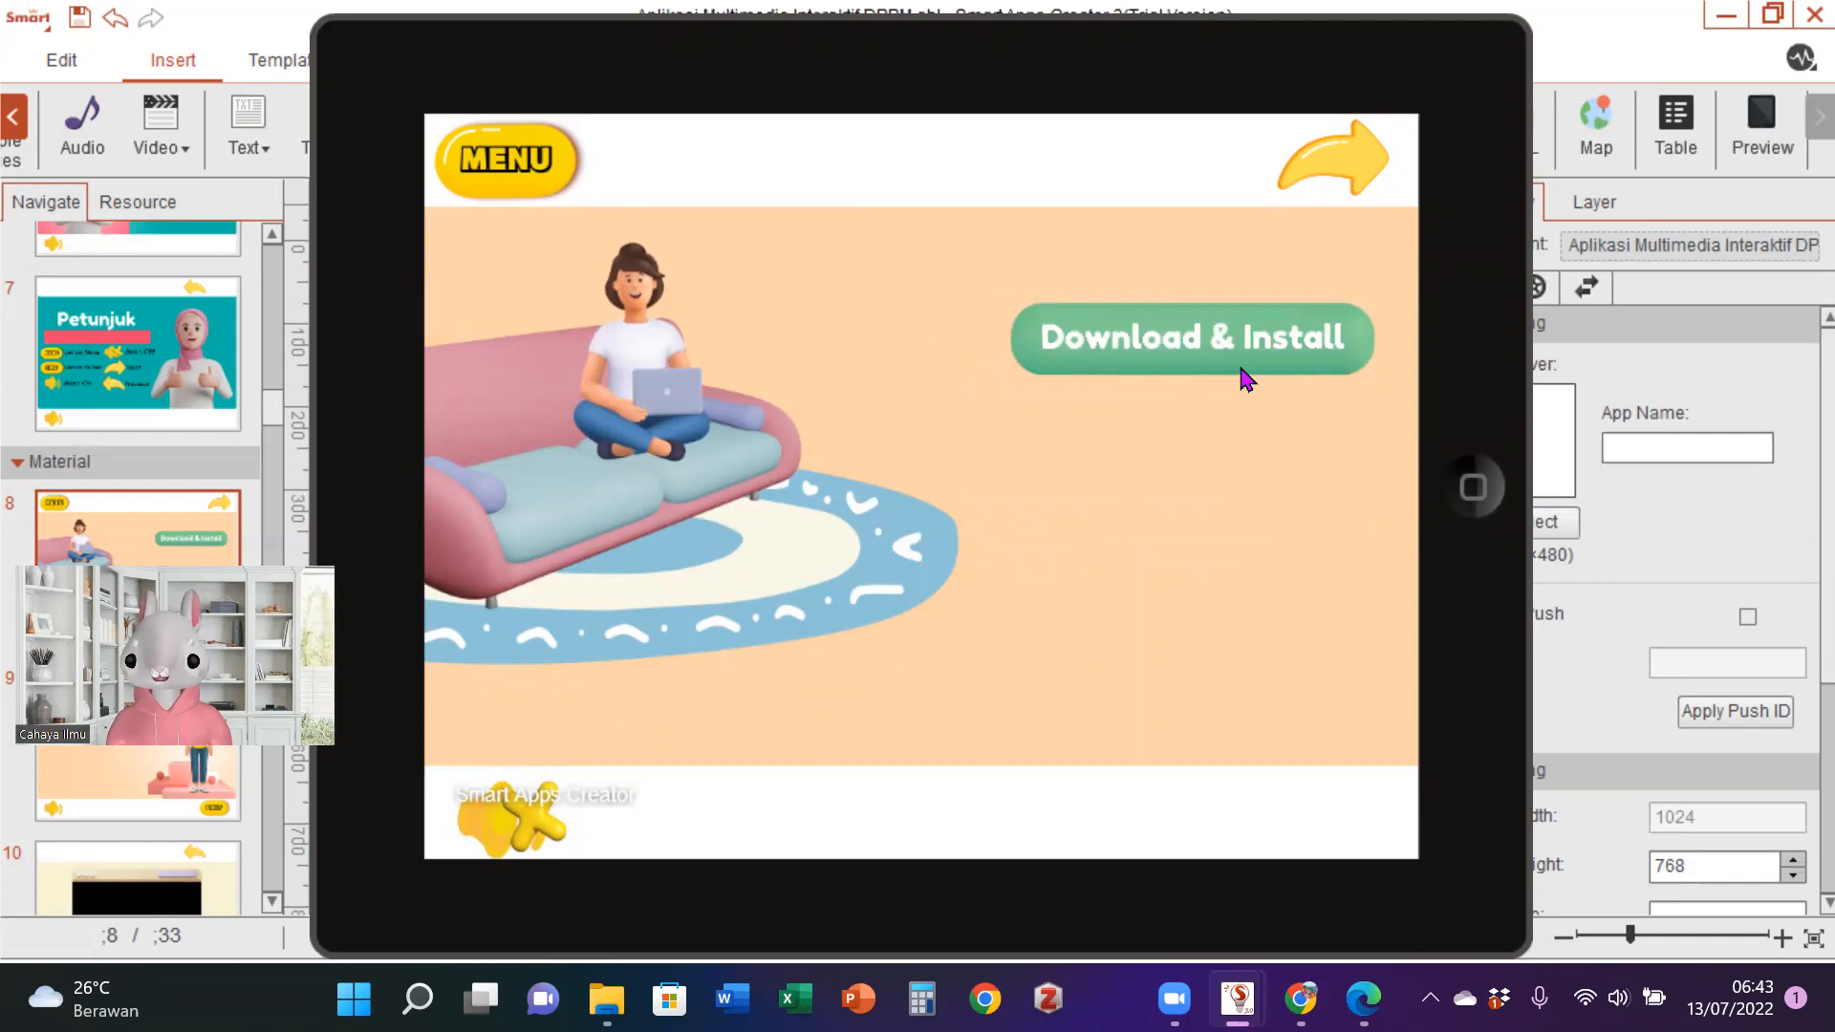
{"action": "left_click", "coordinate": [1474, 499]}
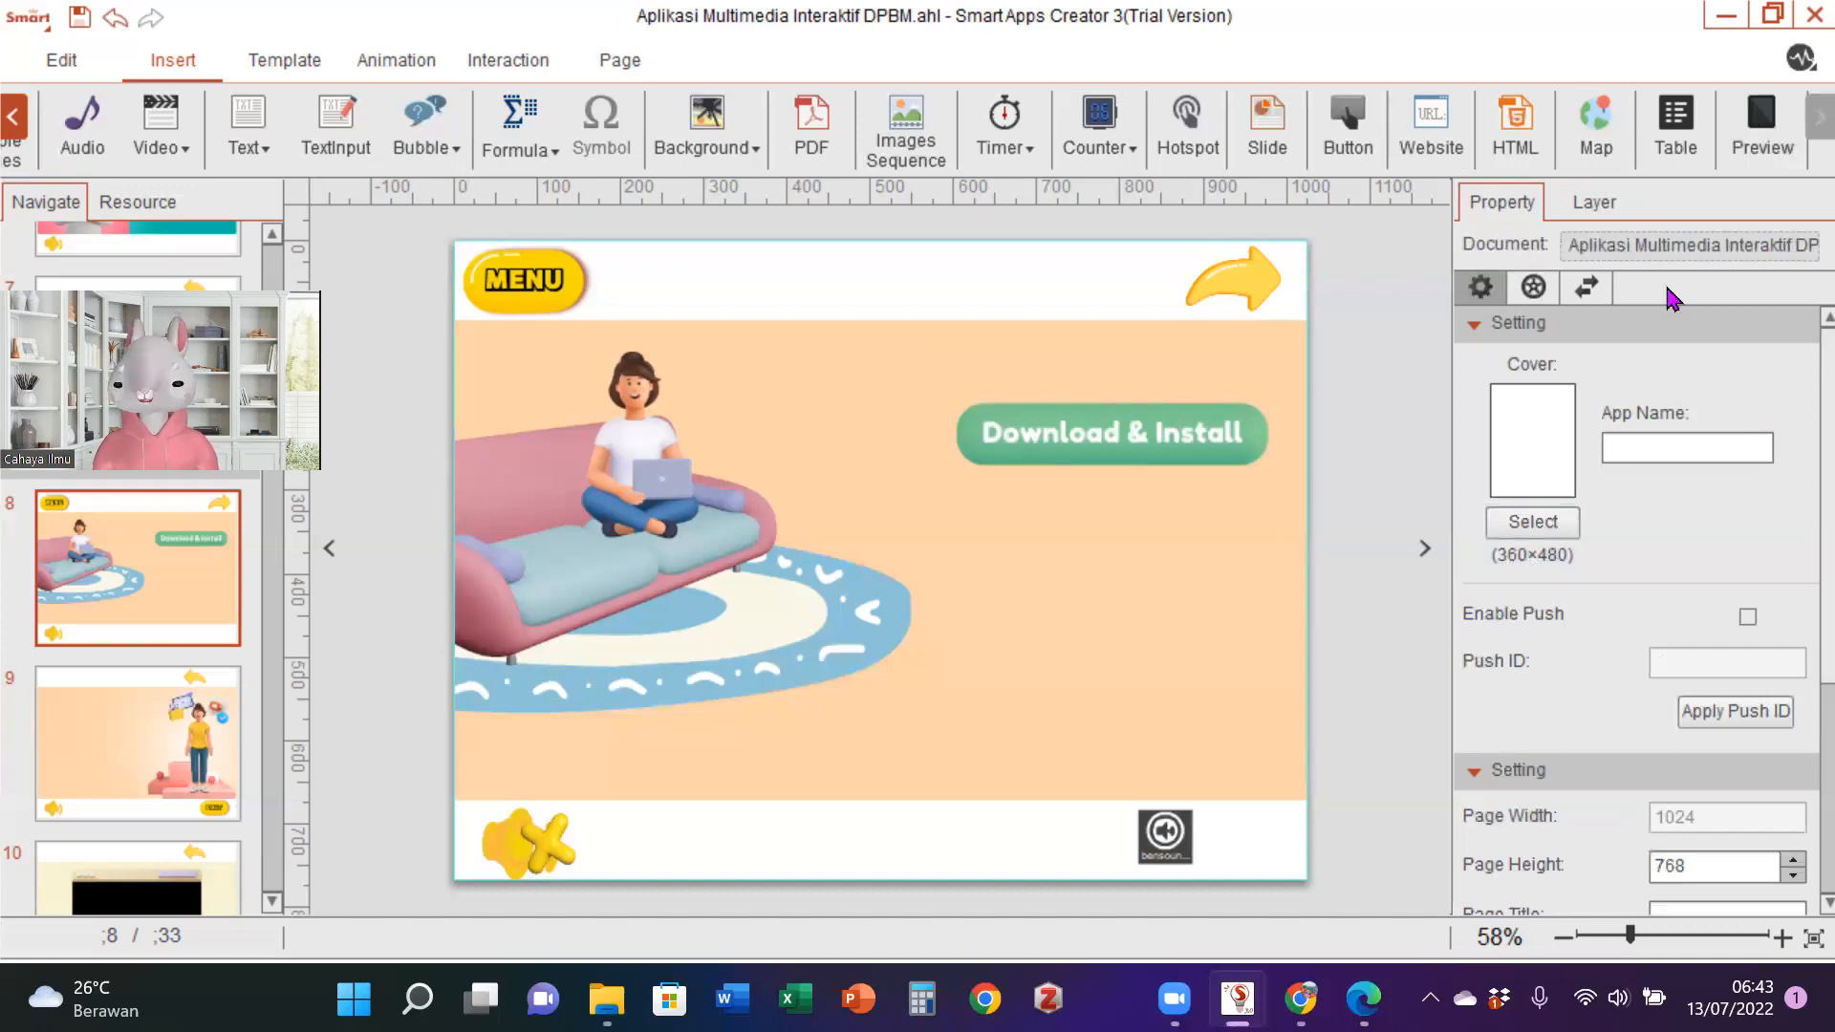
- Delete the Download & Install button from page 8
{"action": "left_click", "coordinate": [1251, 458]}
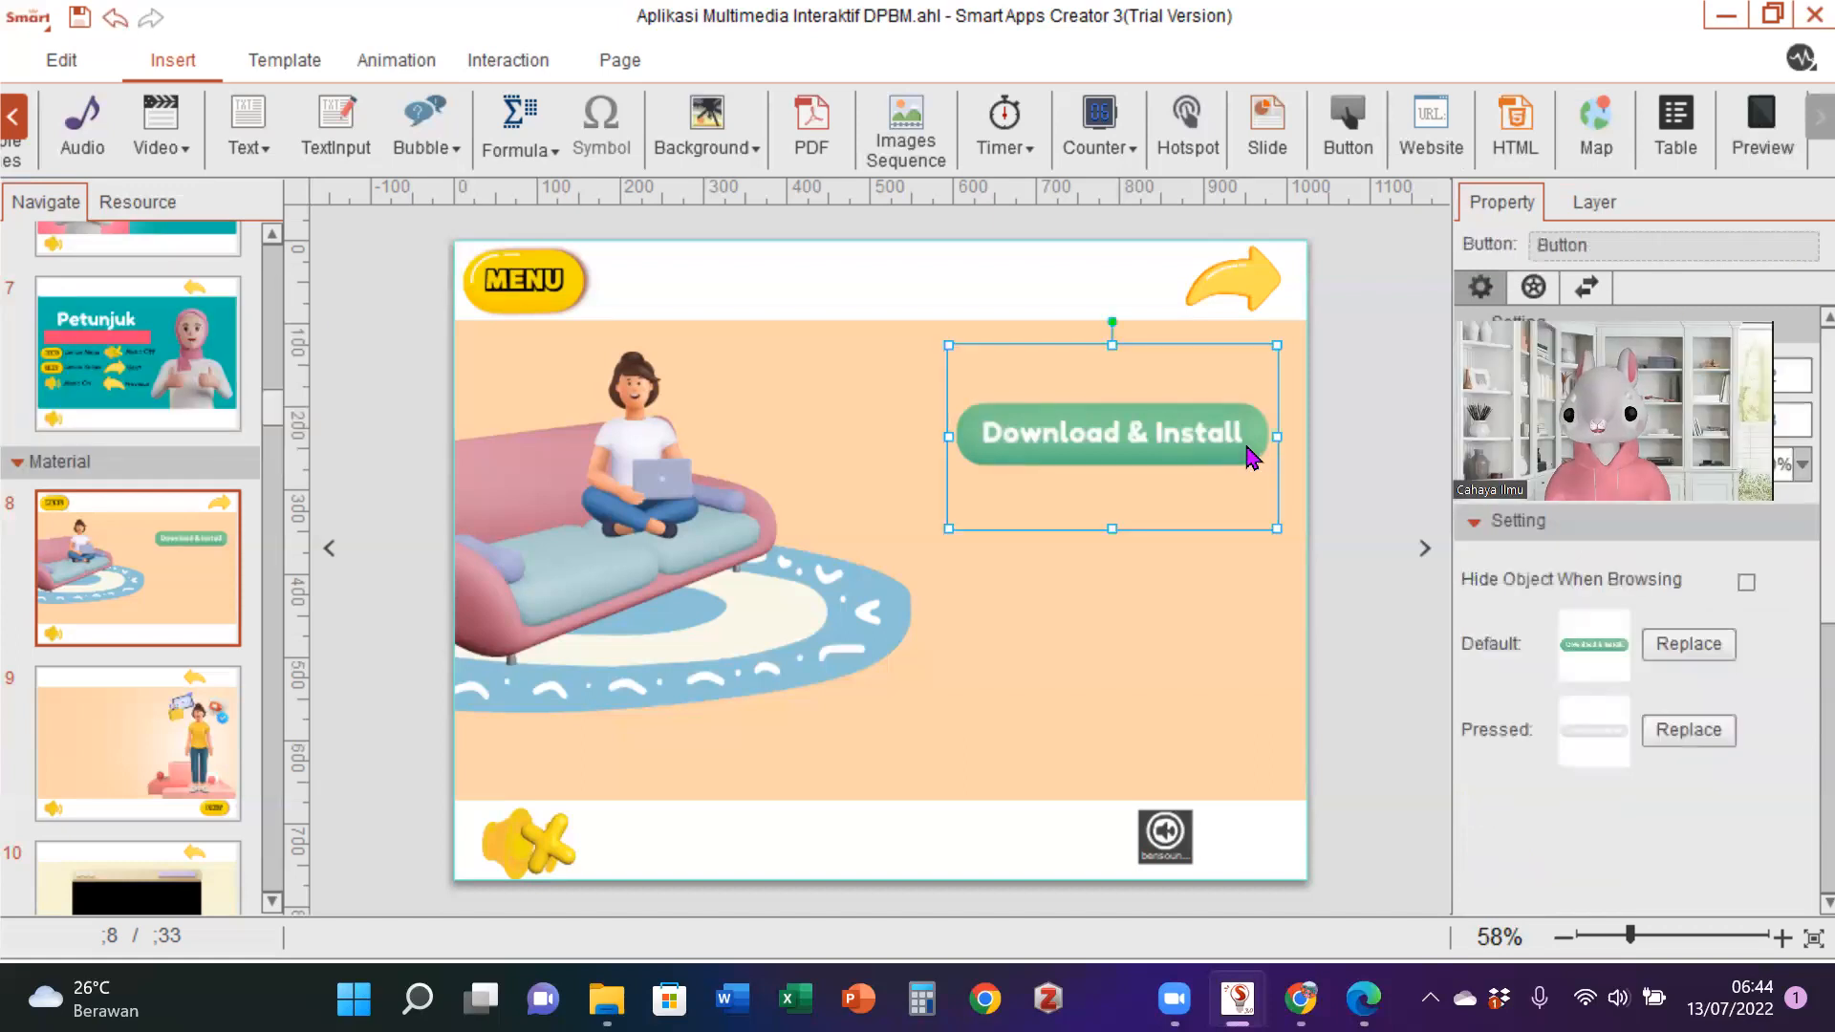
{"action": "key", "text": "Delete"}
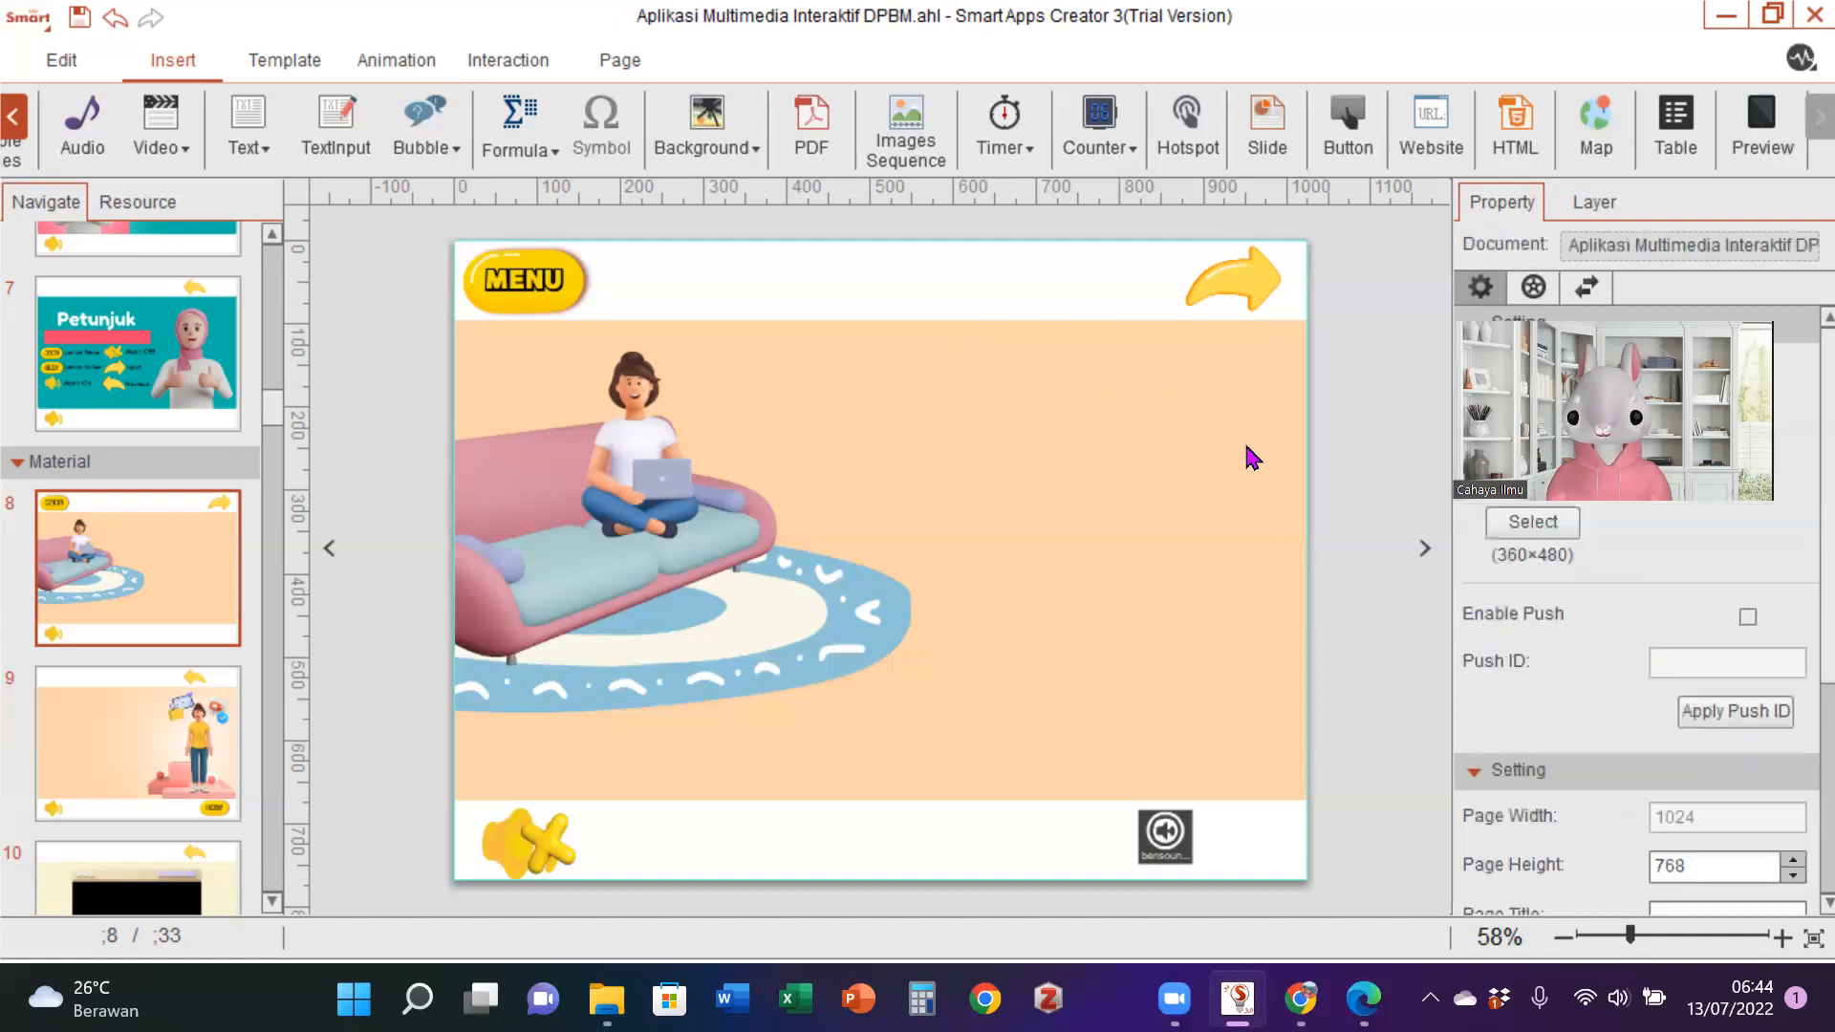
{"action": "right_click", "coordinate": [149, 572]}
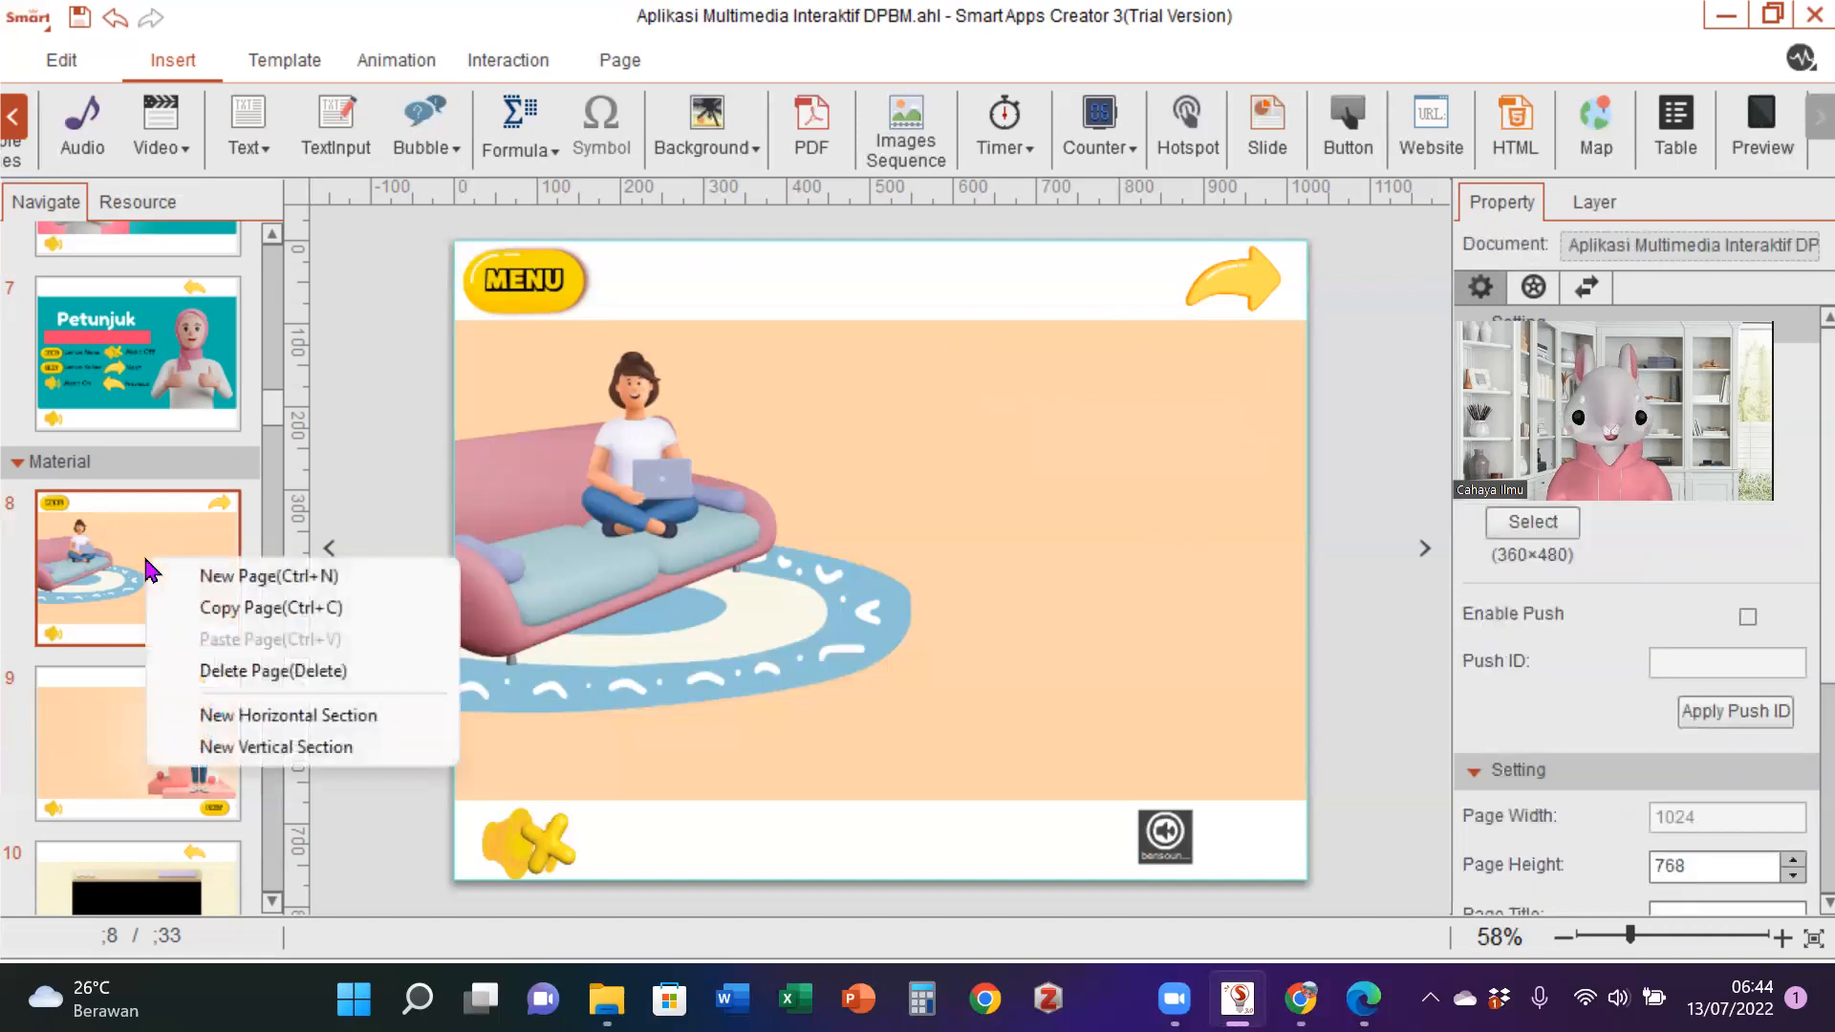
{"action": "left_click", "coordinate": [217, 578]}
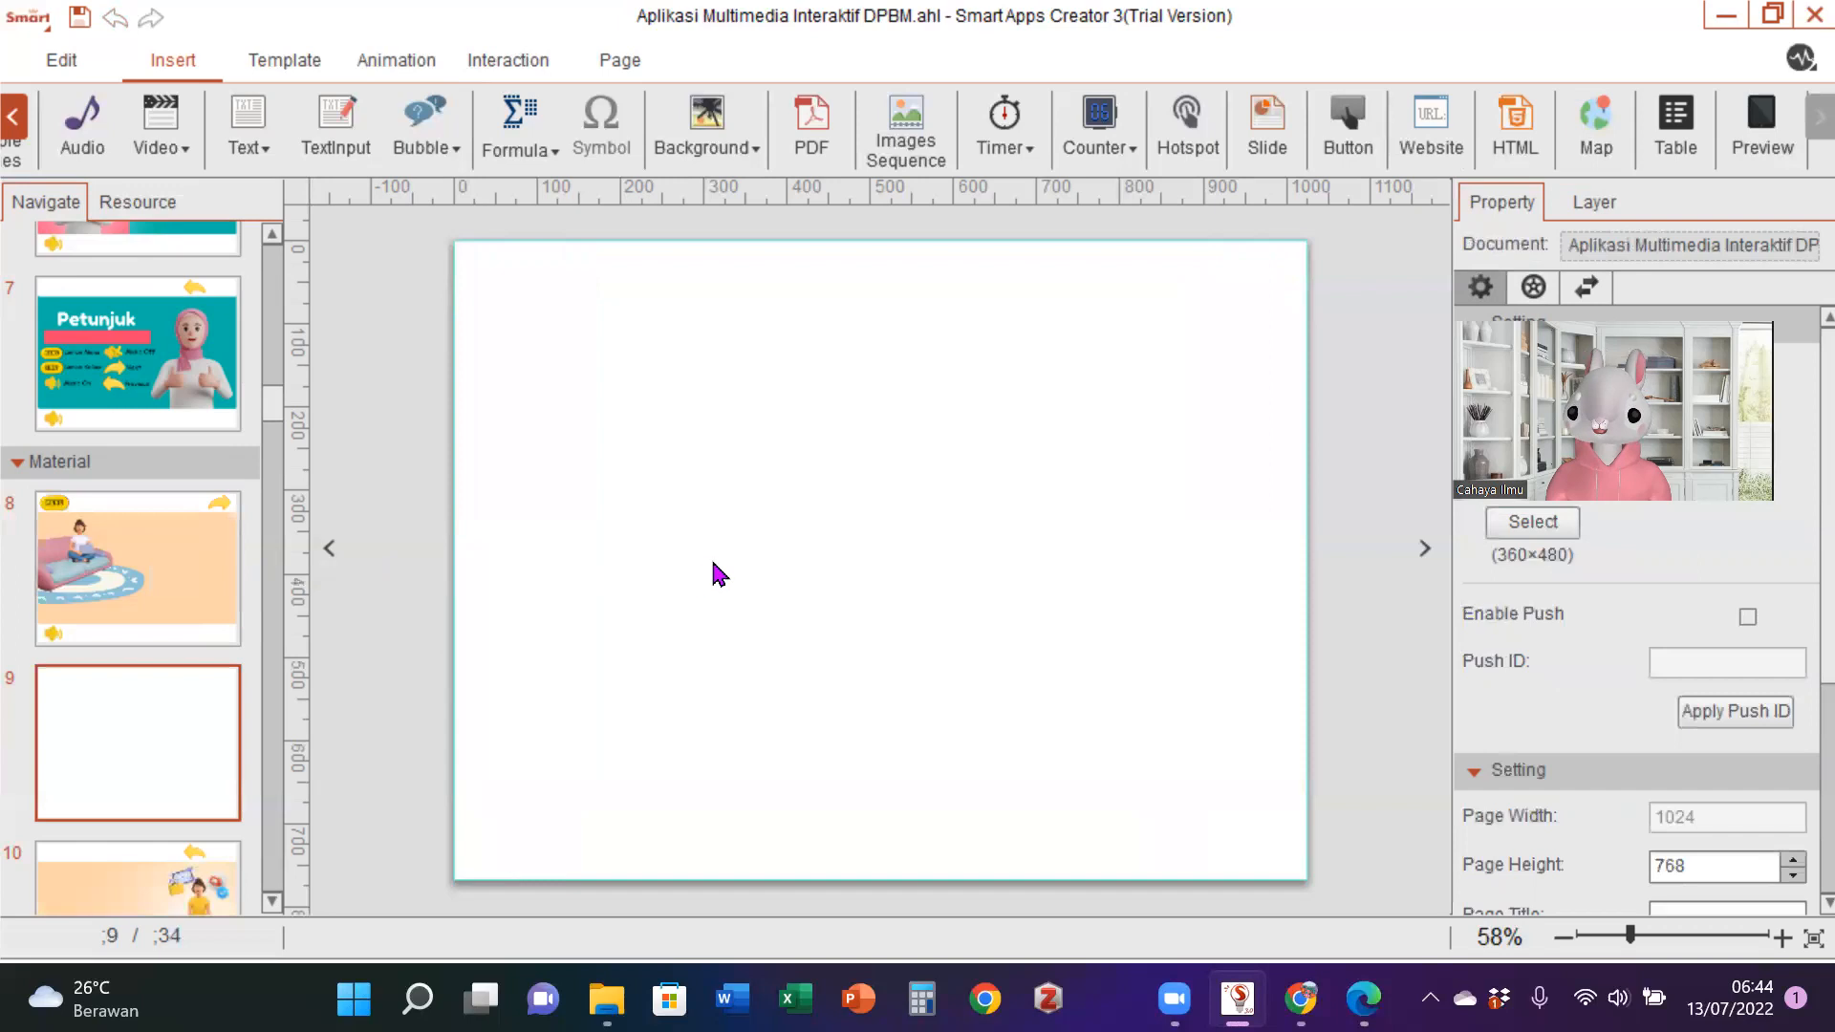
{"action": "left_click", "coordinate": [13, 114]}
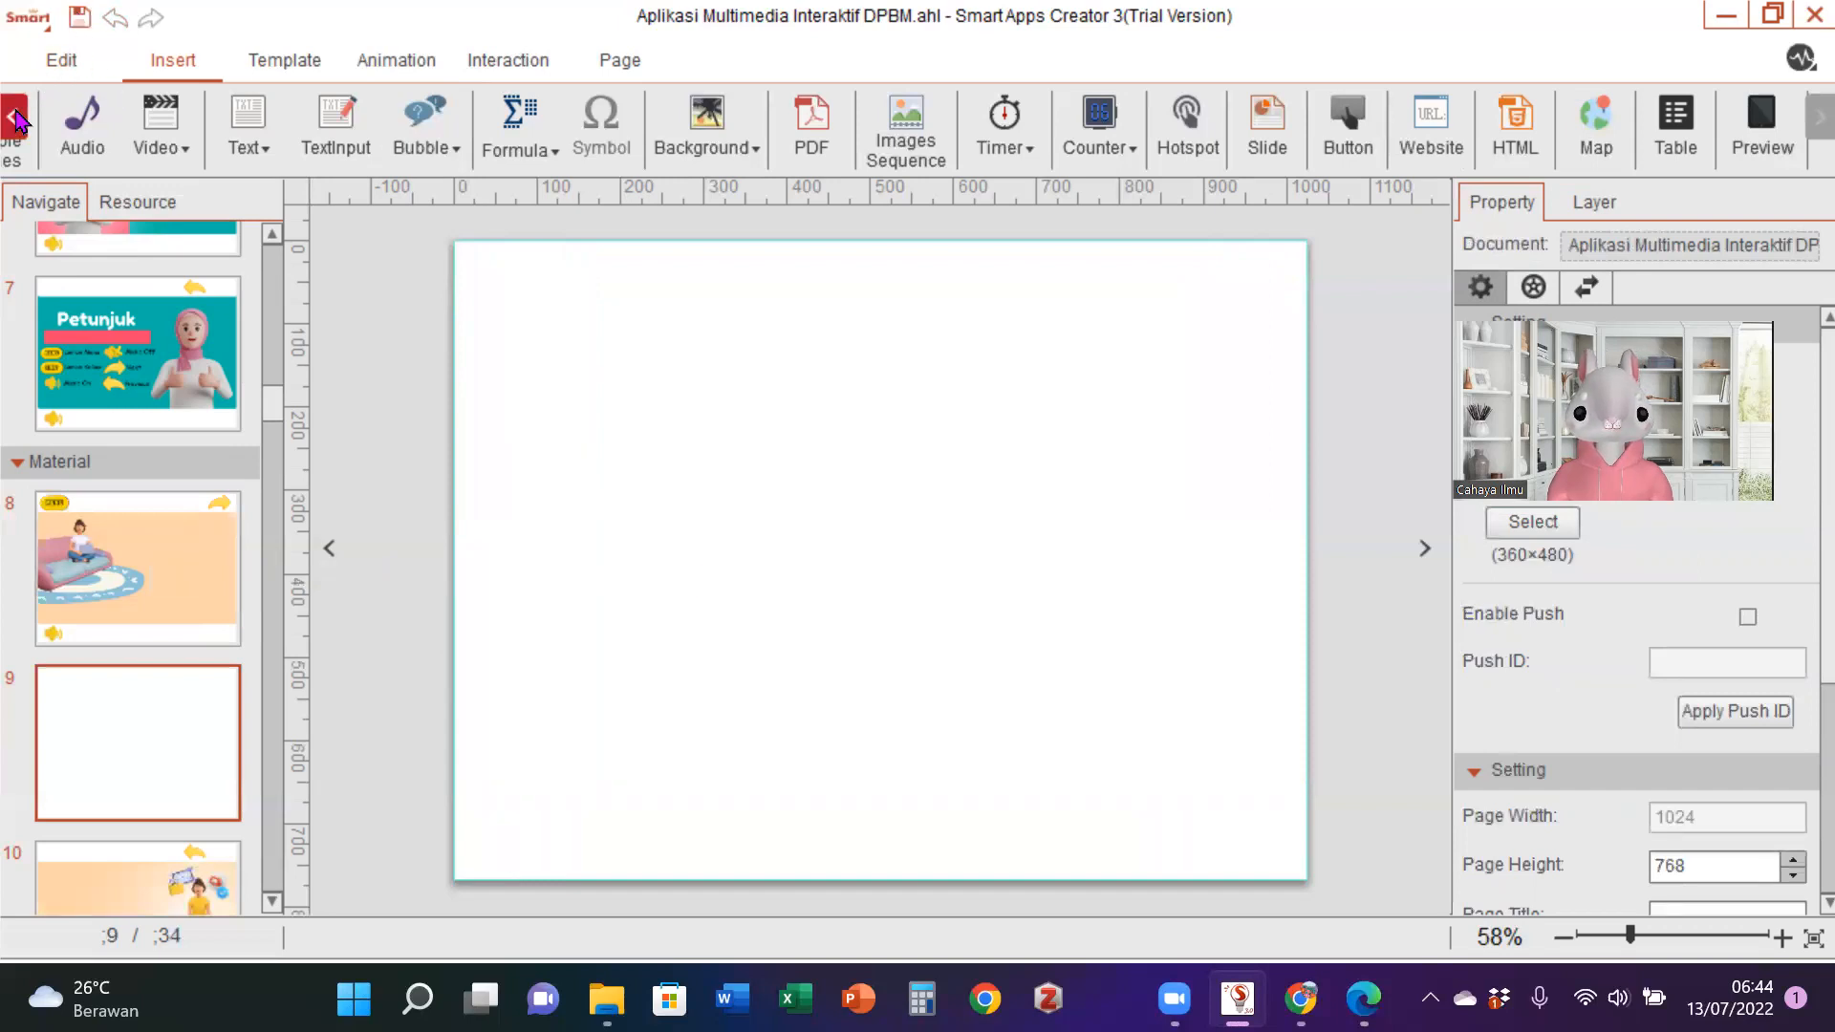
{"action": "left_click", "coordinate": [13, 115]}
{"action": "left_click", "coordinate": [53, 124]}
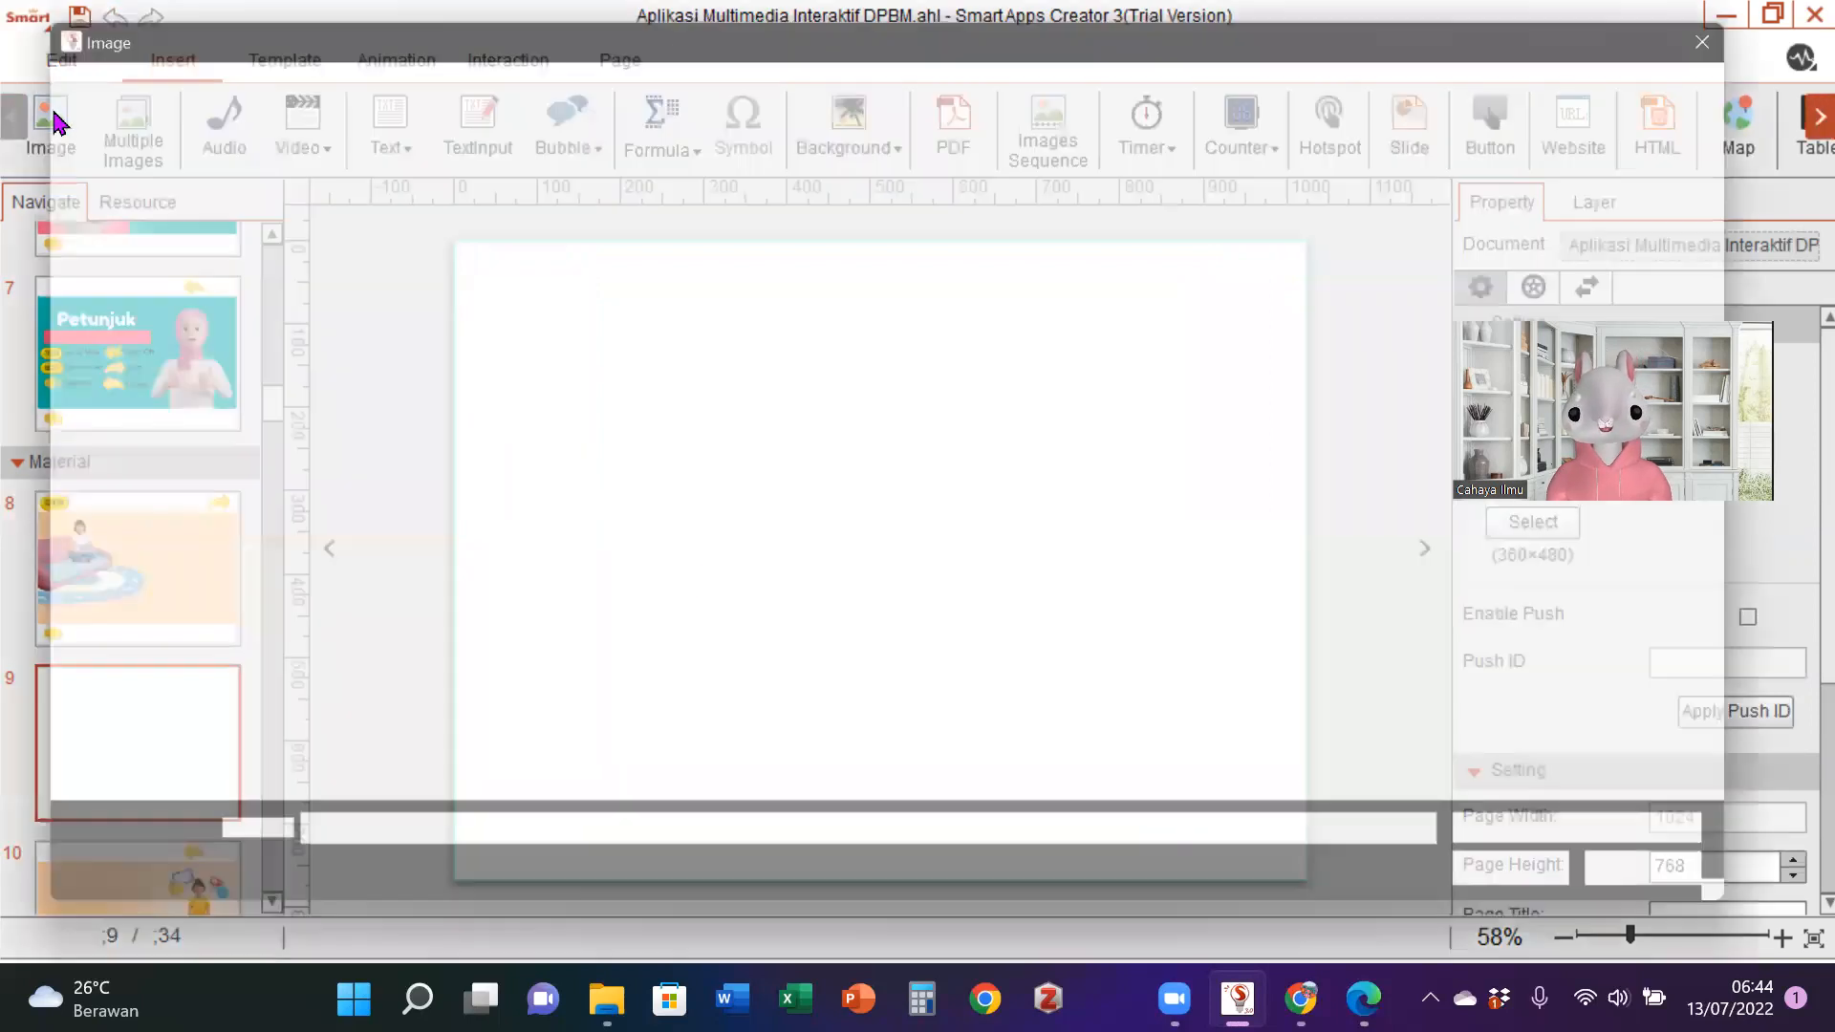
{"action": "left_click", "coordinate": [1794, 27]}
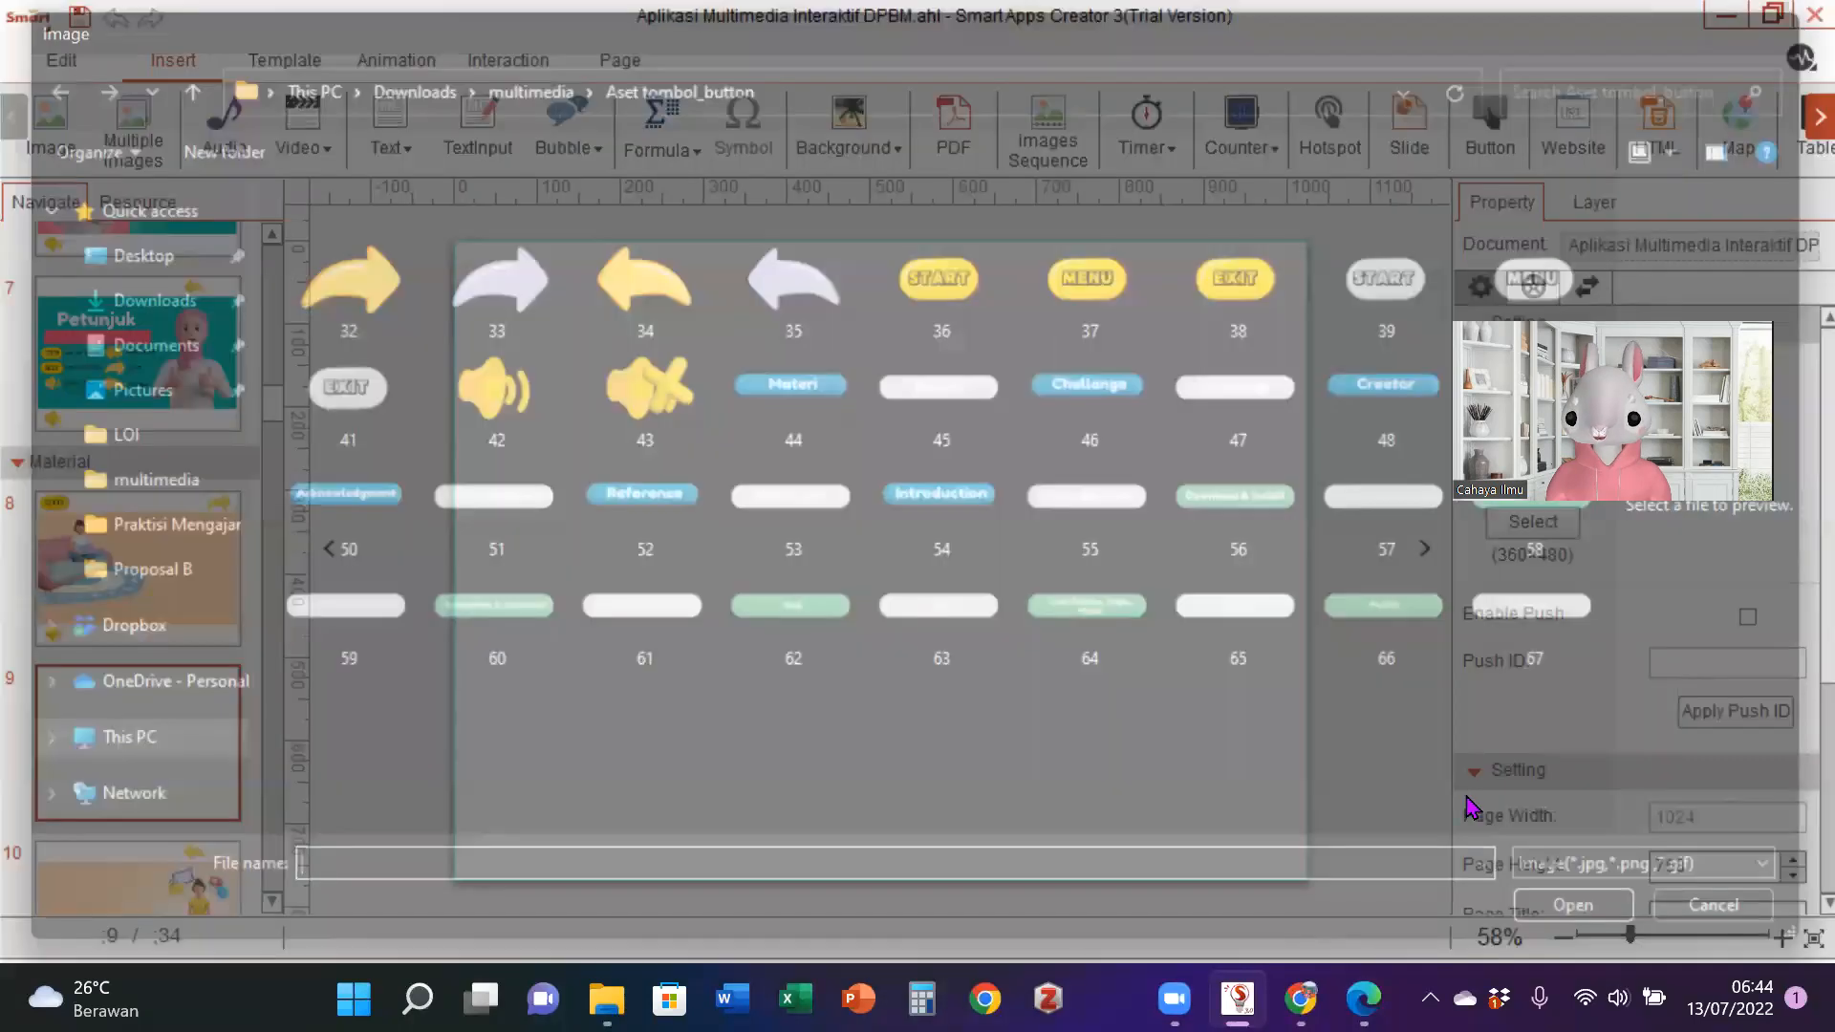
{"action": "key", "text": "Delete"}
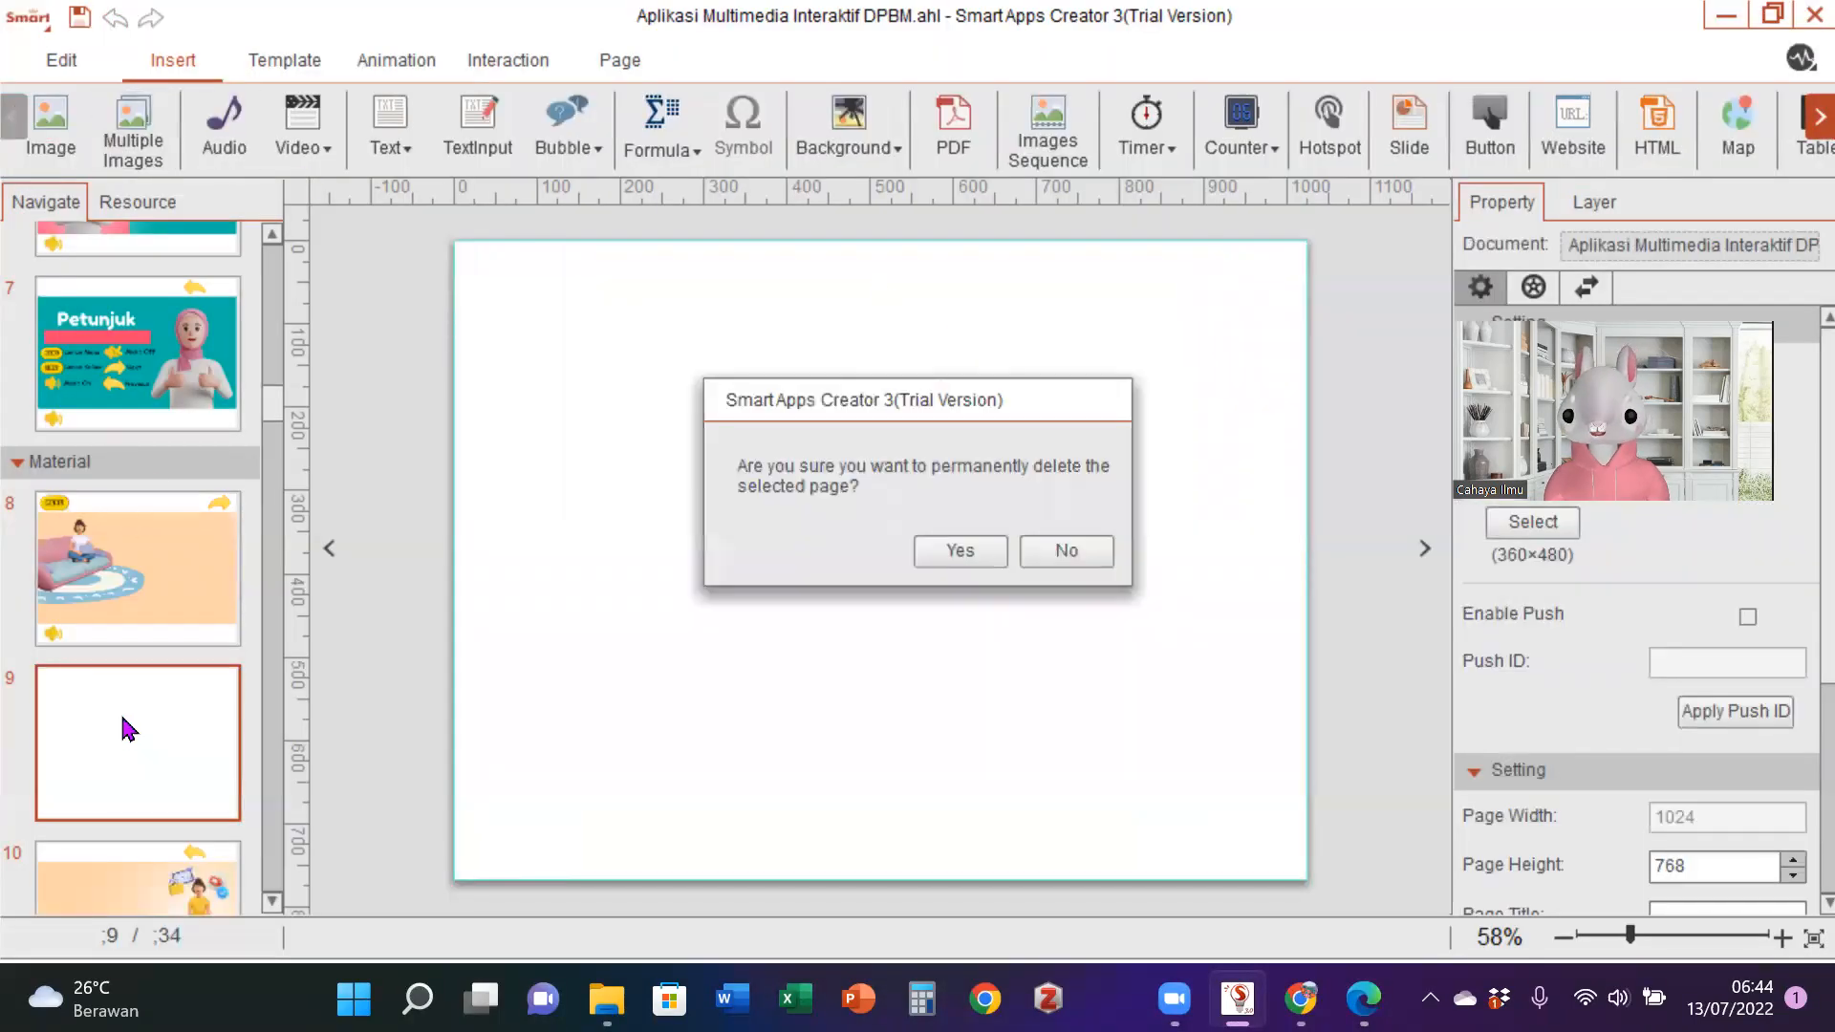
{"action": "left_click", "coordinate": [965, 554]}
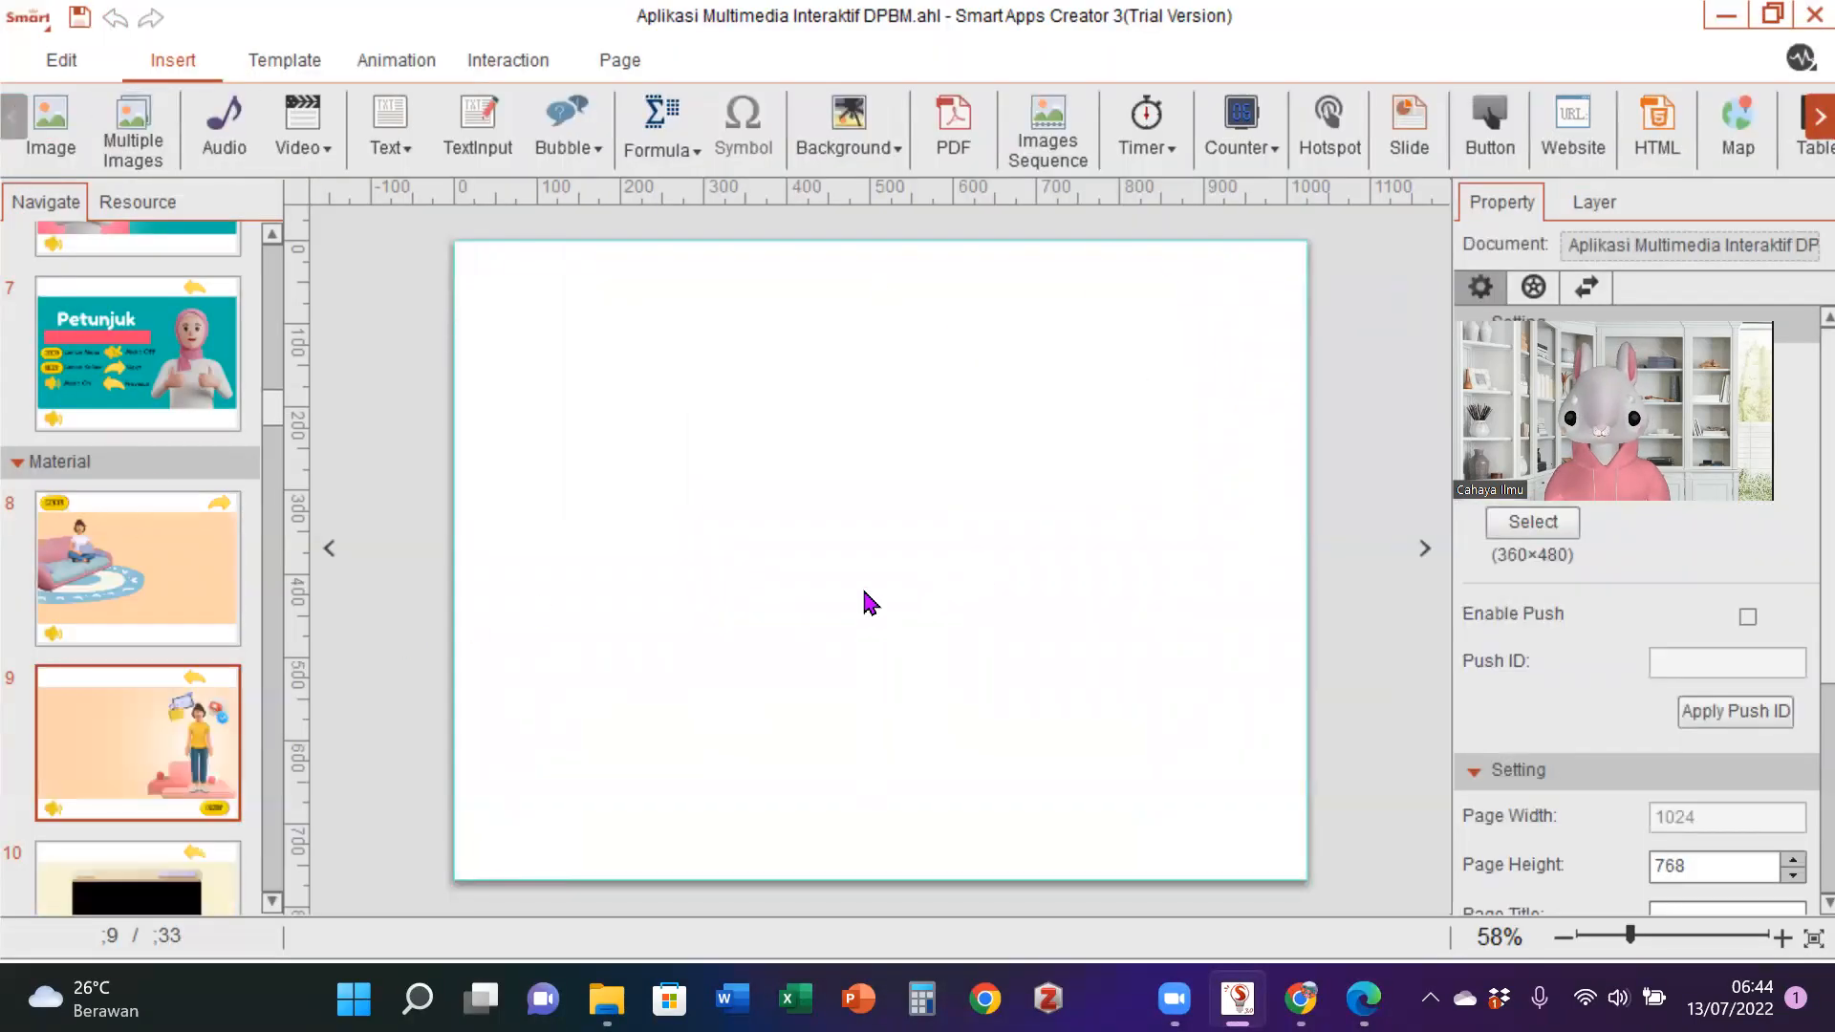
- Create a new Android Phone project with Mixed orientation at 1920 by 1080, saving the changes to the current project
{"action": "left_click", "coordinate": [43, 19]}
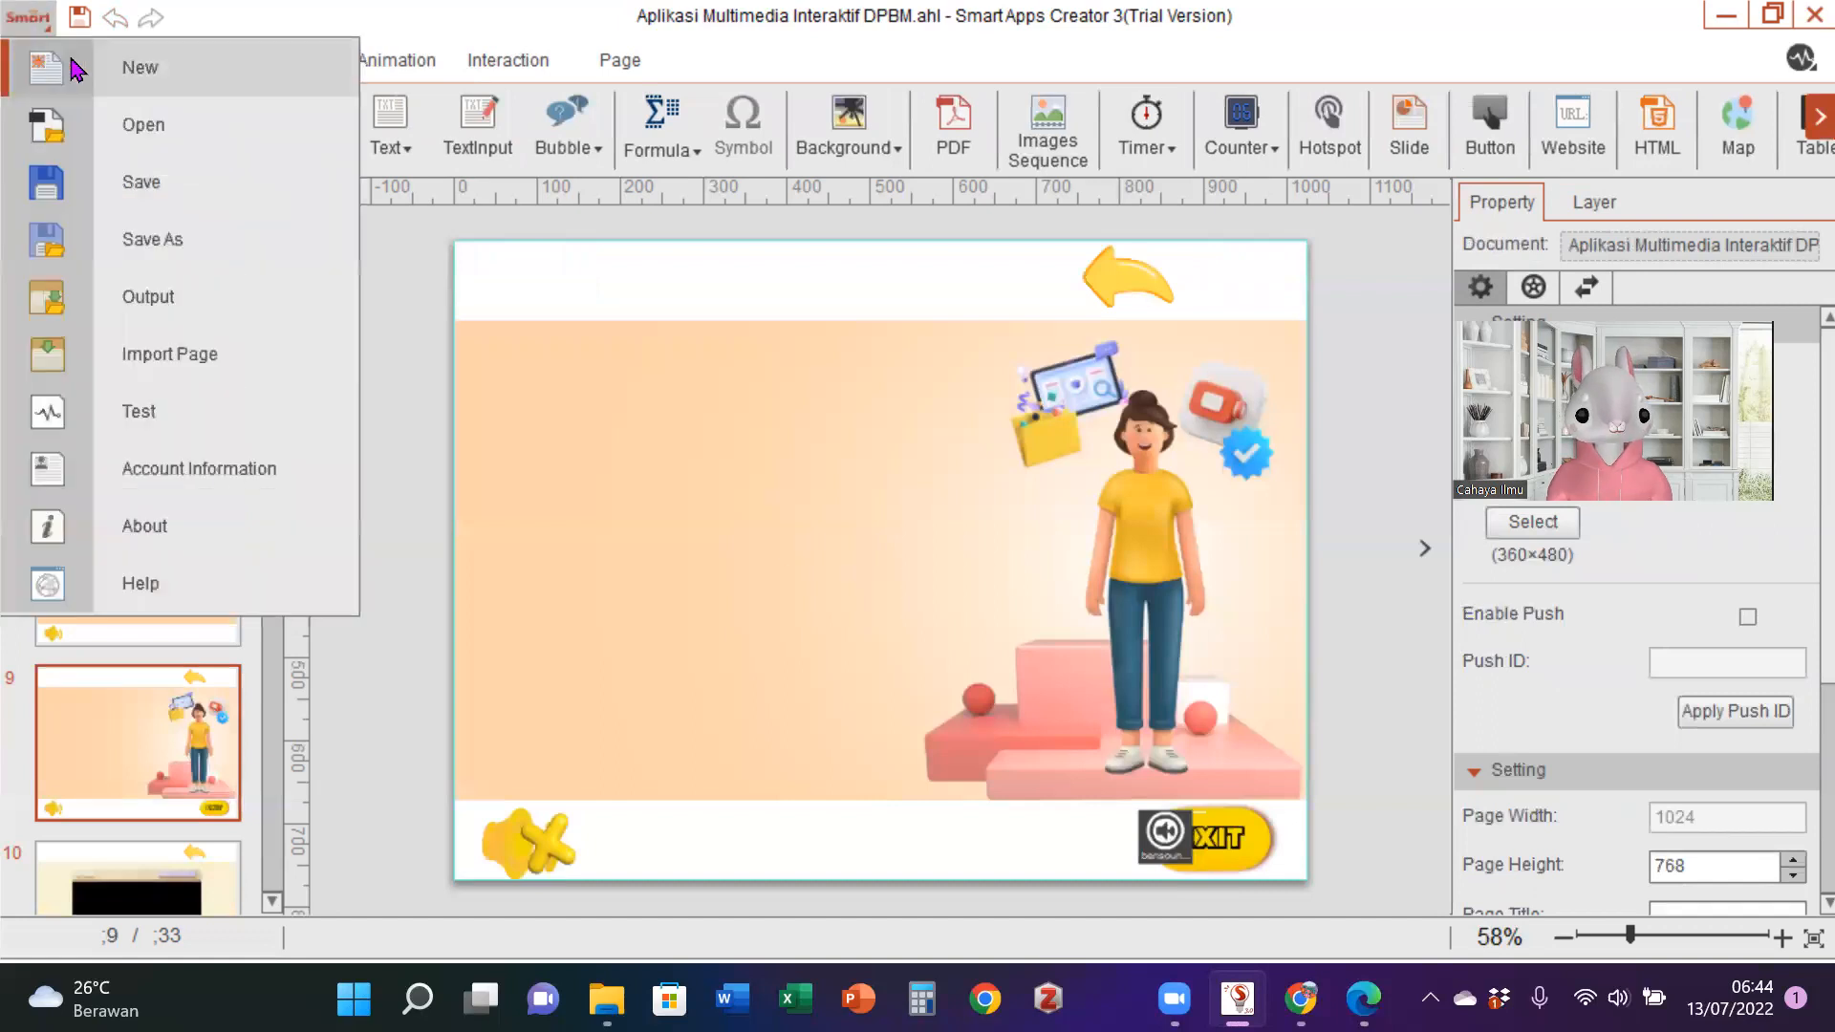
{"action": "left_click", "coordinate": [113, 86]}
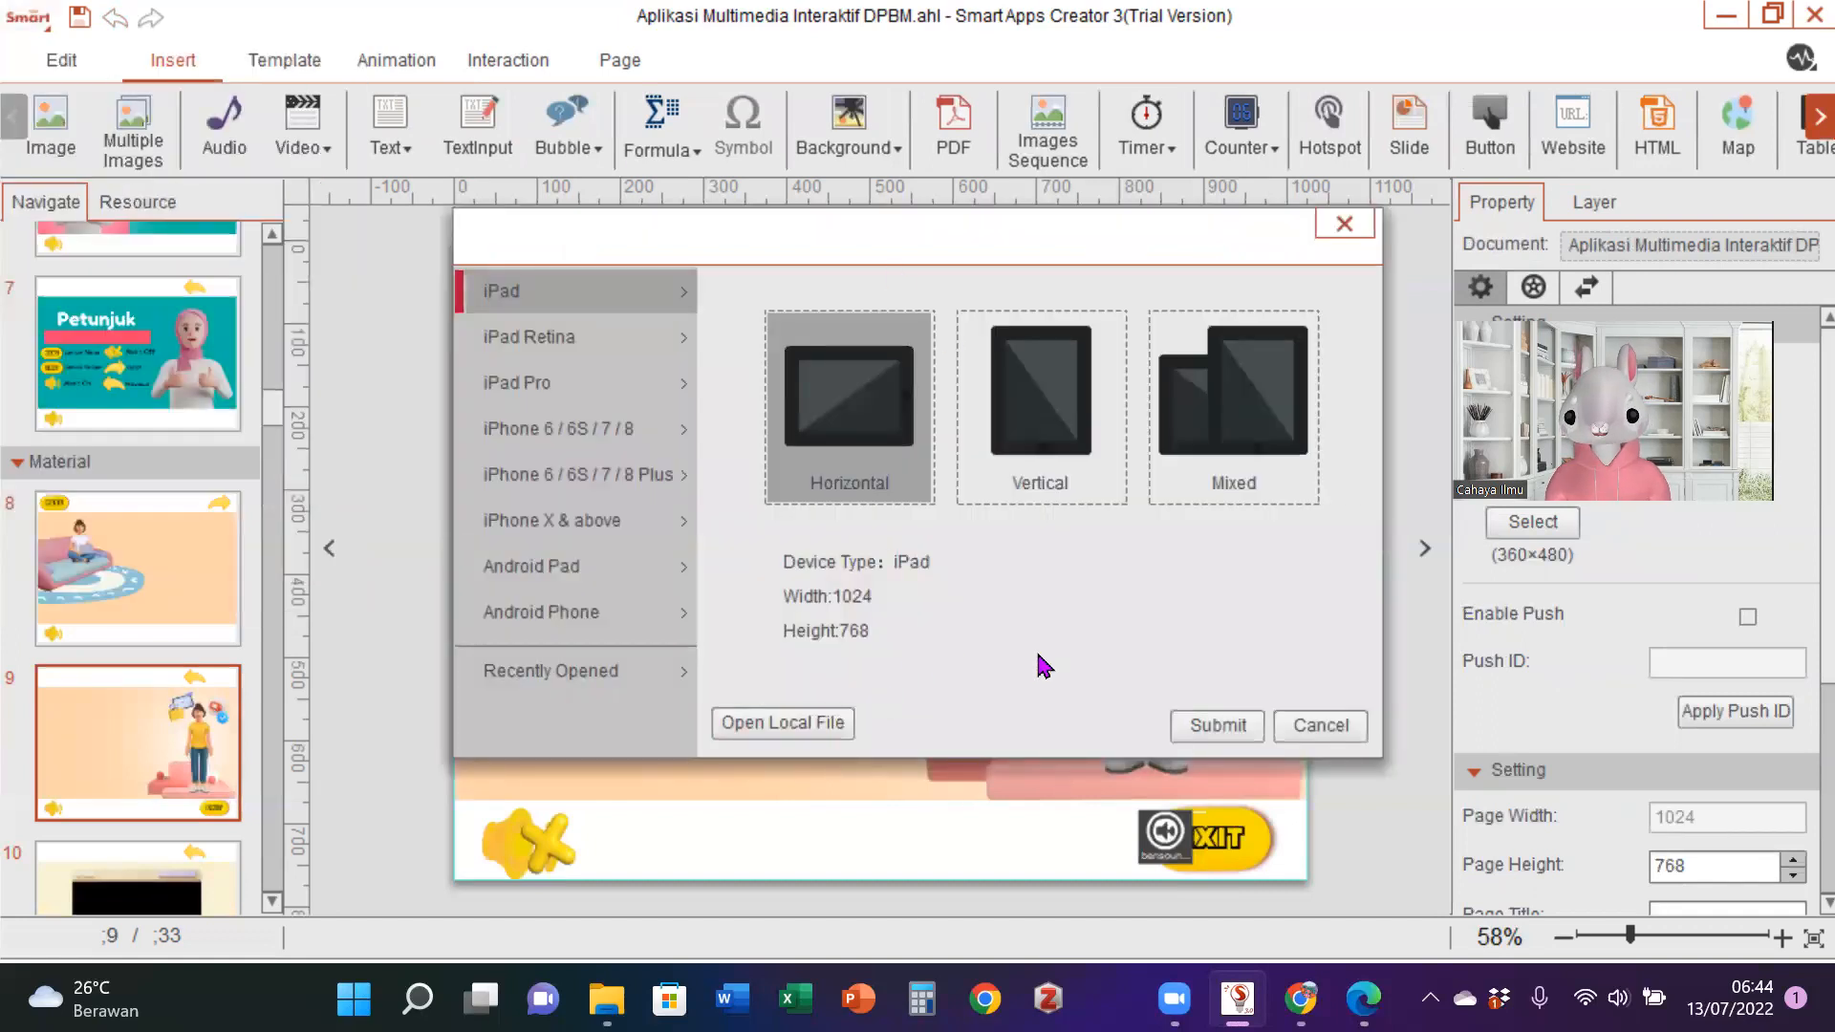
{"action": "left_click", "coordinate": [627, 620]}
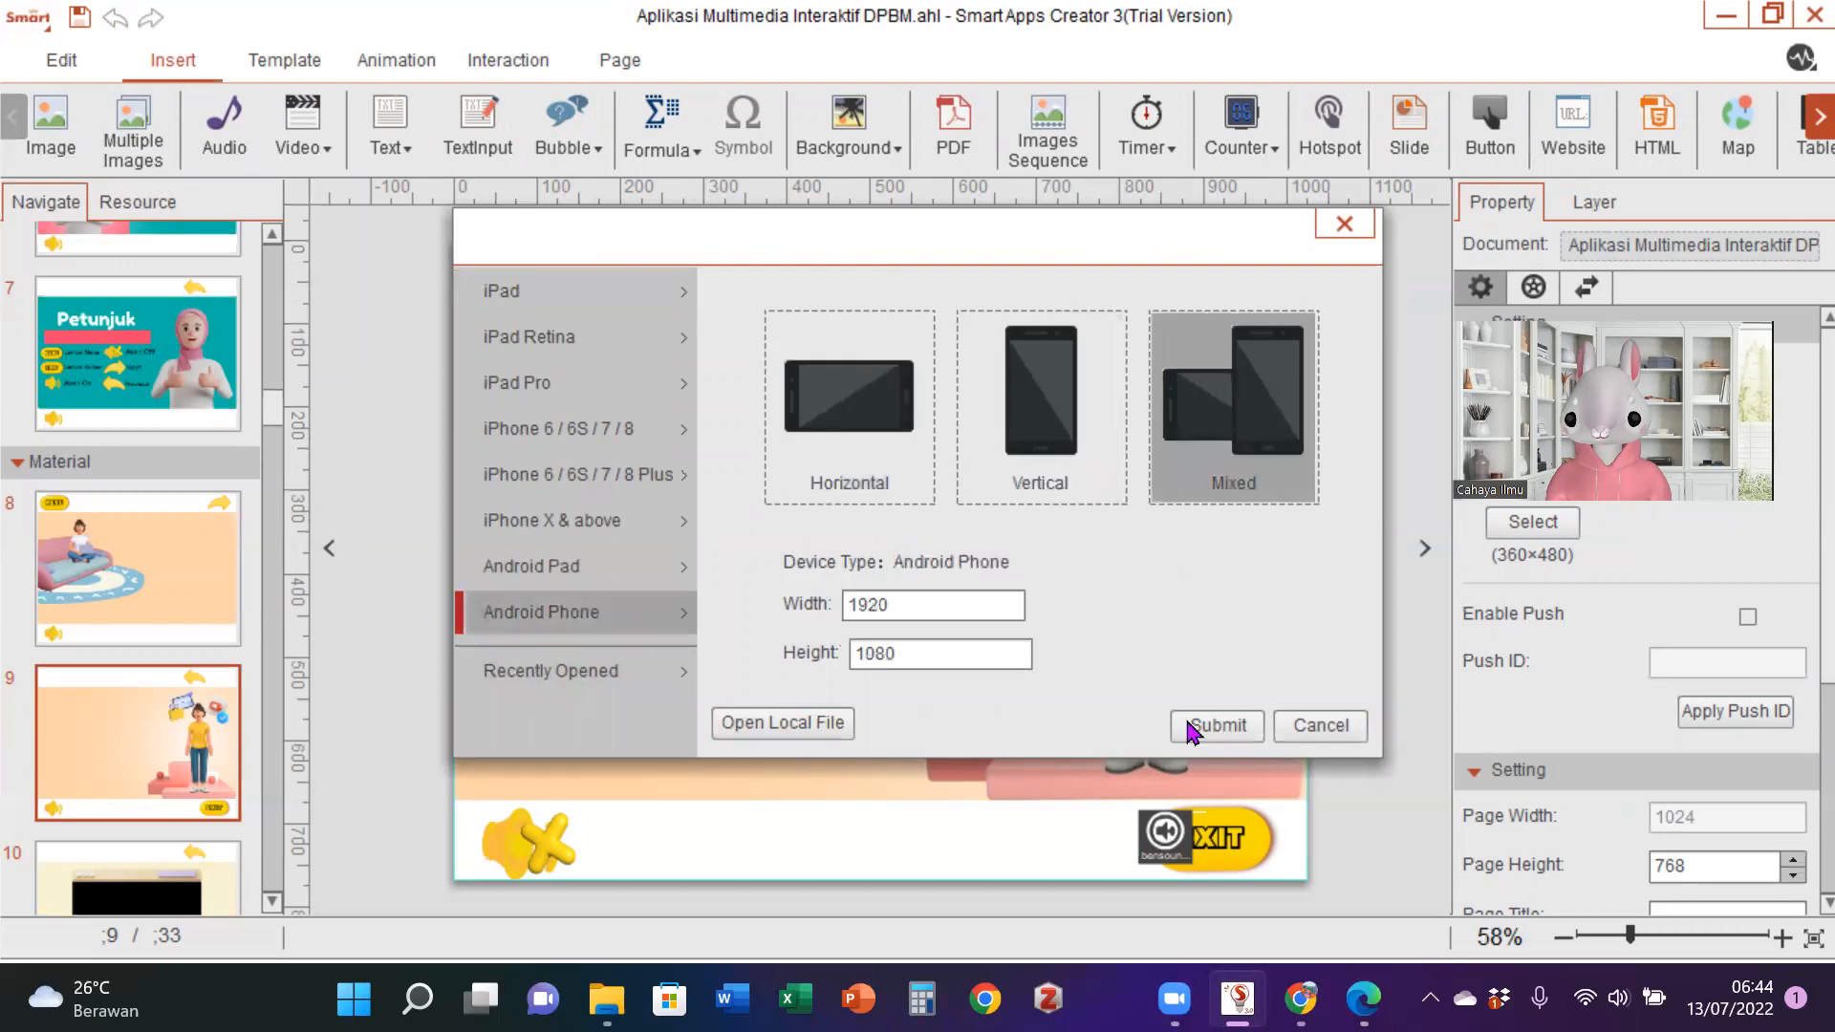
{"action": "left_click", "coordinate": [1216, 730]}
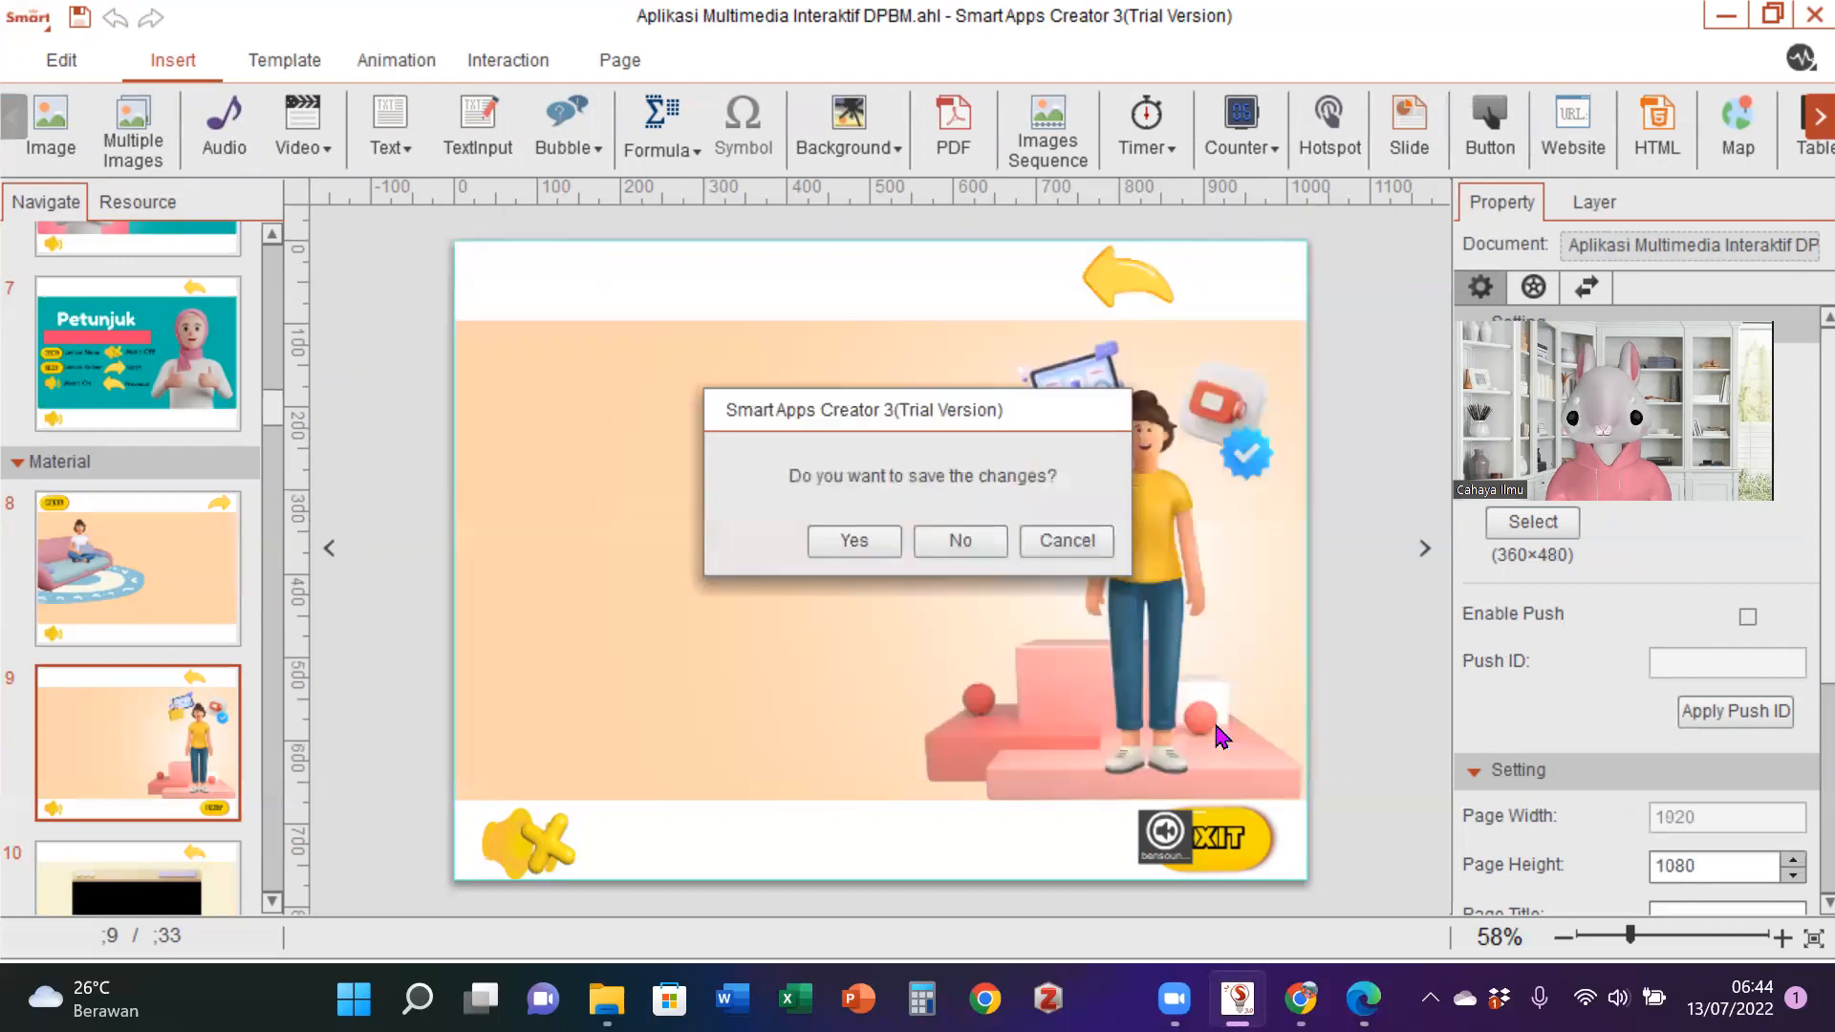
{"action": "left_click", "coordinate": [859, 545]}
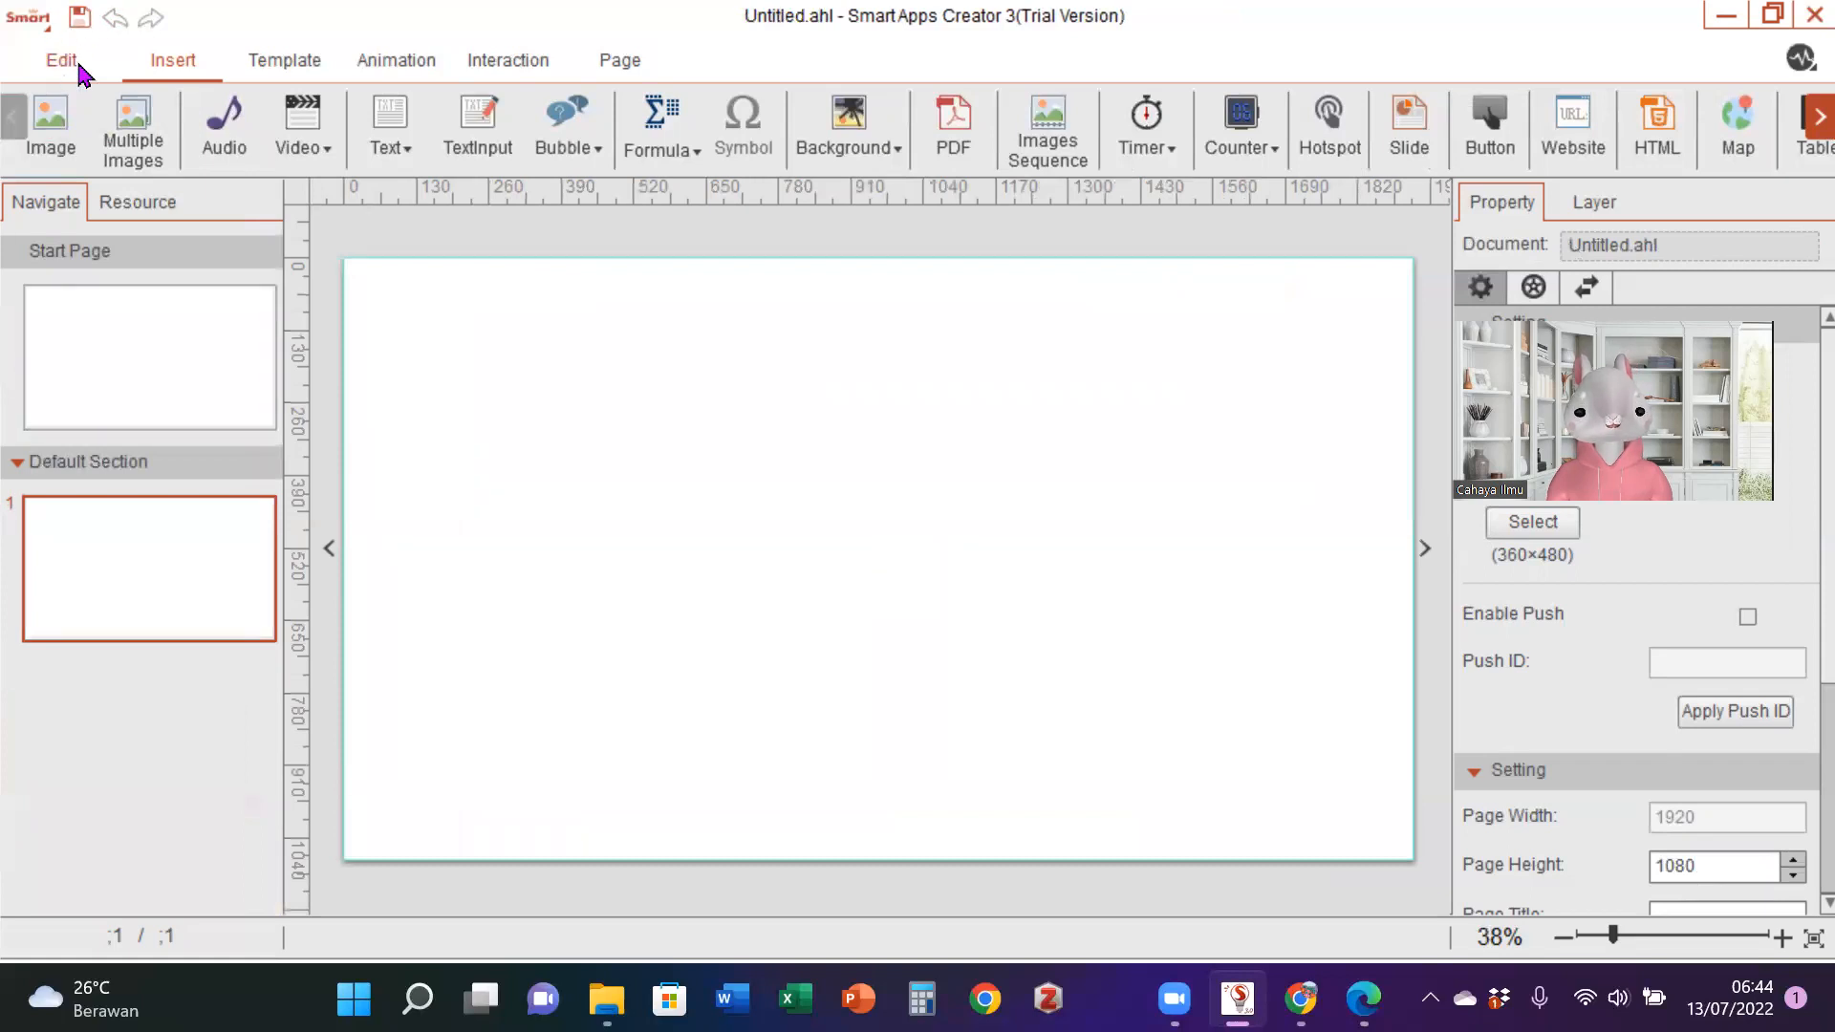
- Insert image 1 from the Multimedia Interaktif folder onto page 1 of the new project
{"action": "left_click", "coordinate": [52, 129]}
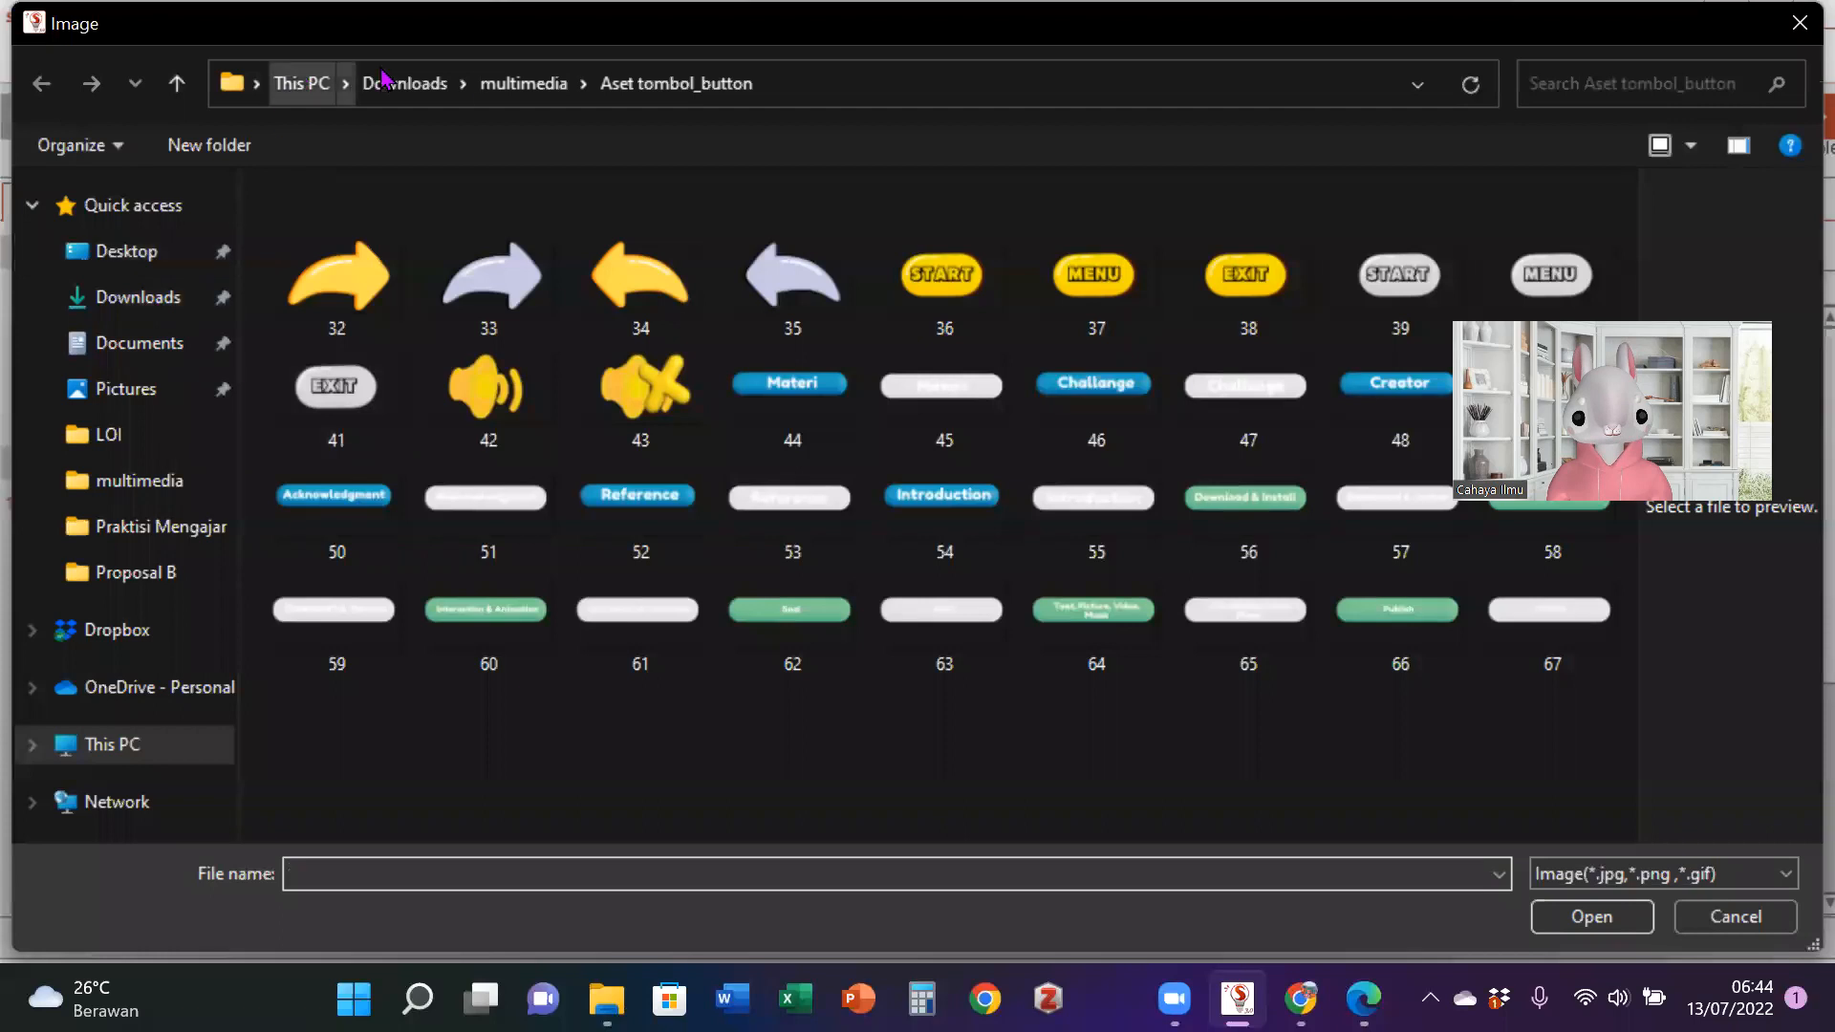
{"action": "left_click", "coordinate": [504, 83]}
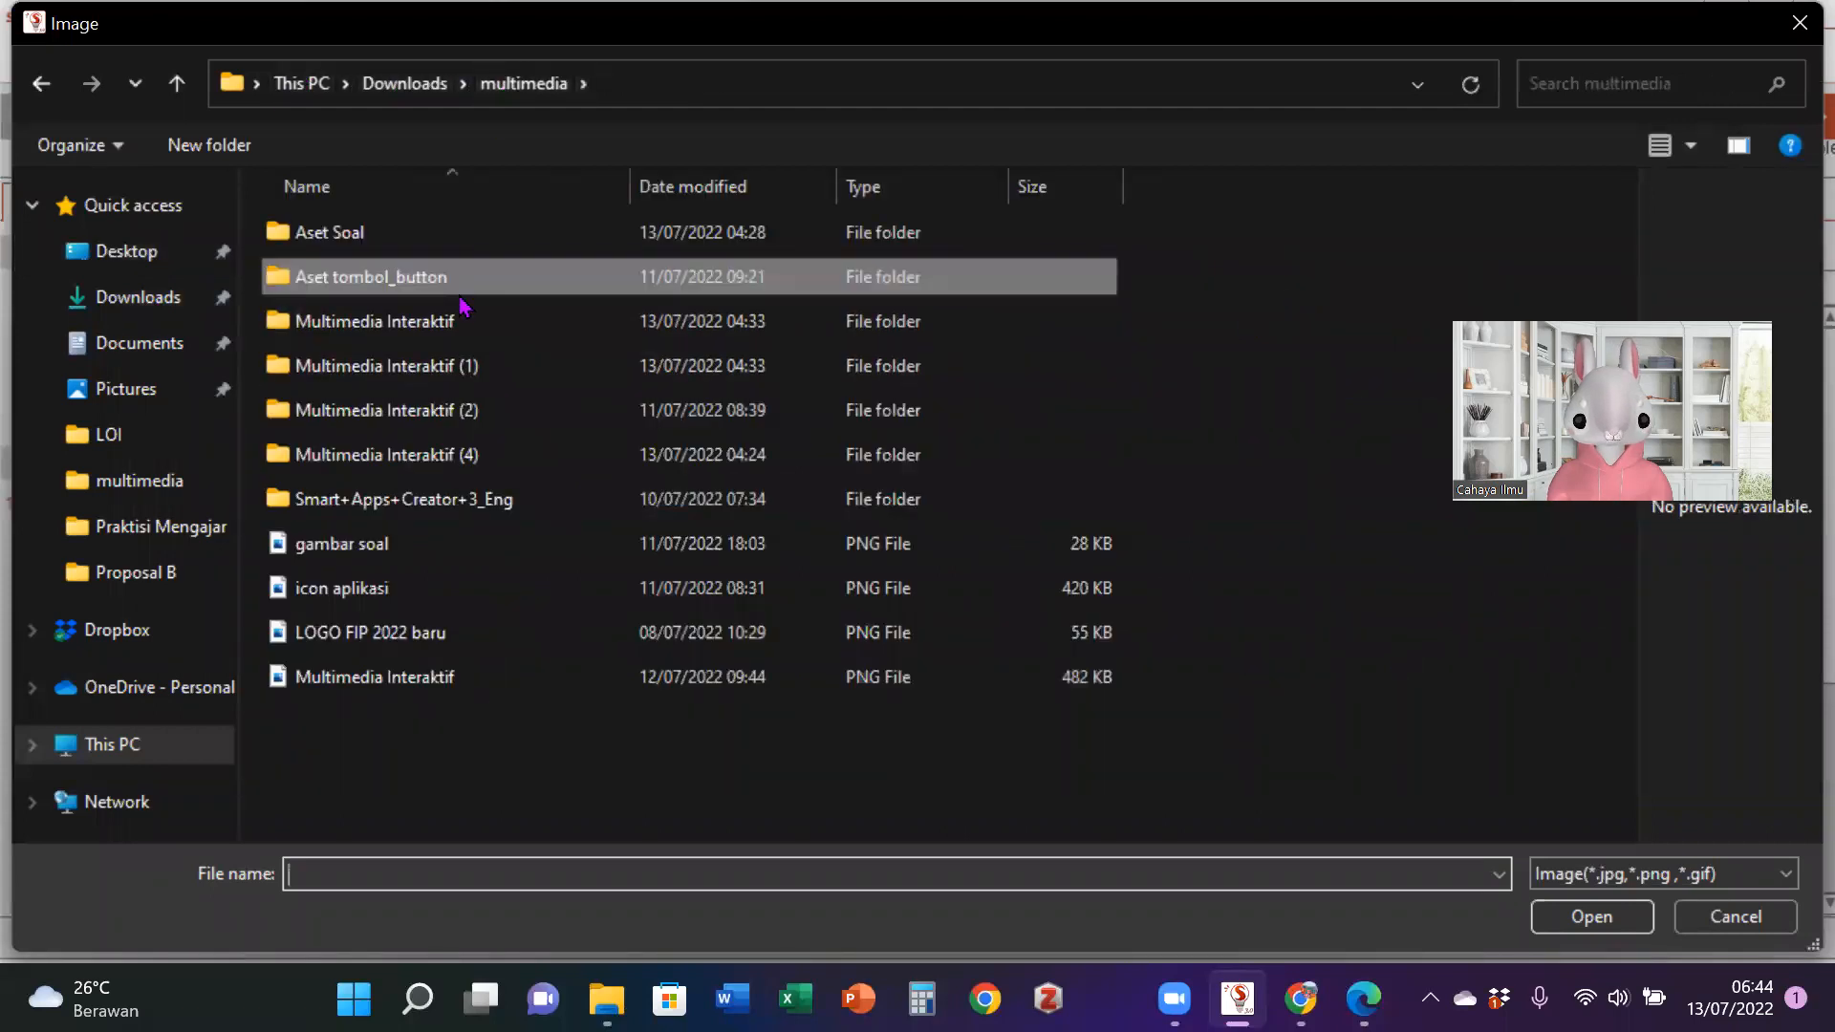
{"action": "left_click", "coordinate": [468, 332]}
{"action": "double_click", "coordinate": [468, 333]}
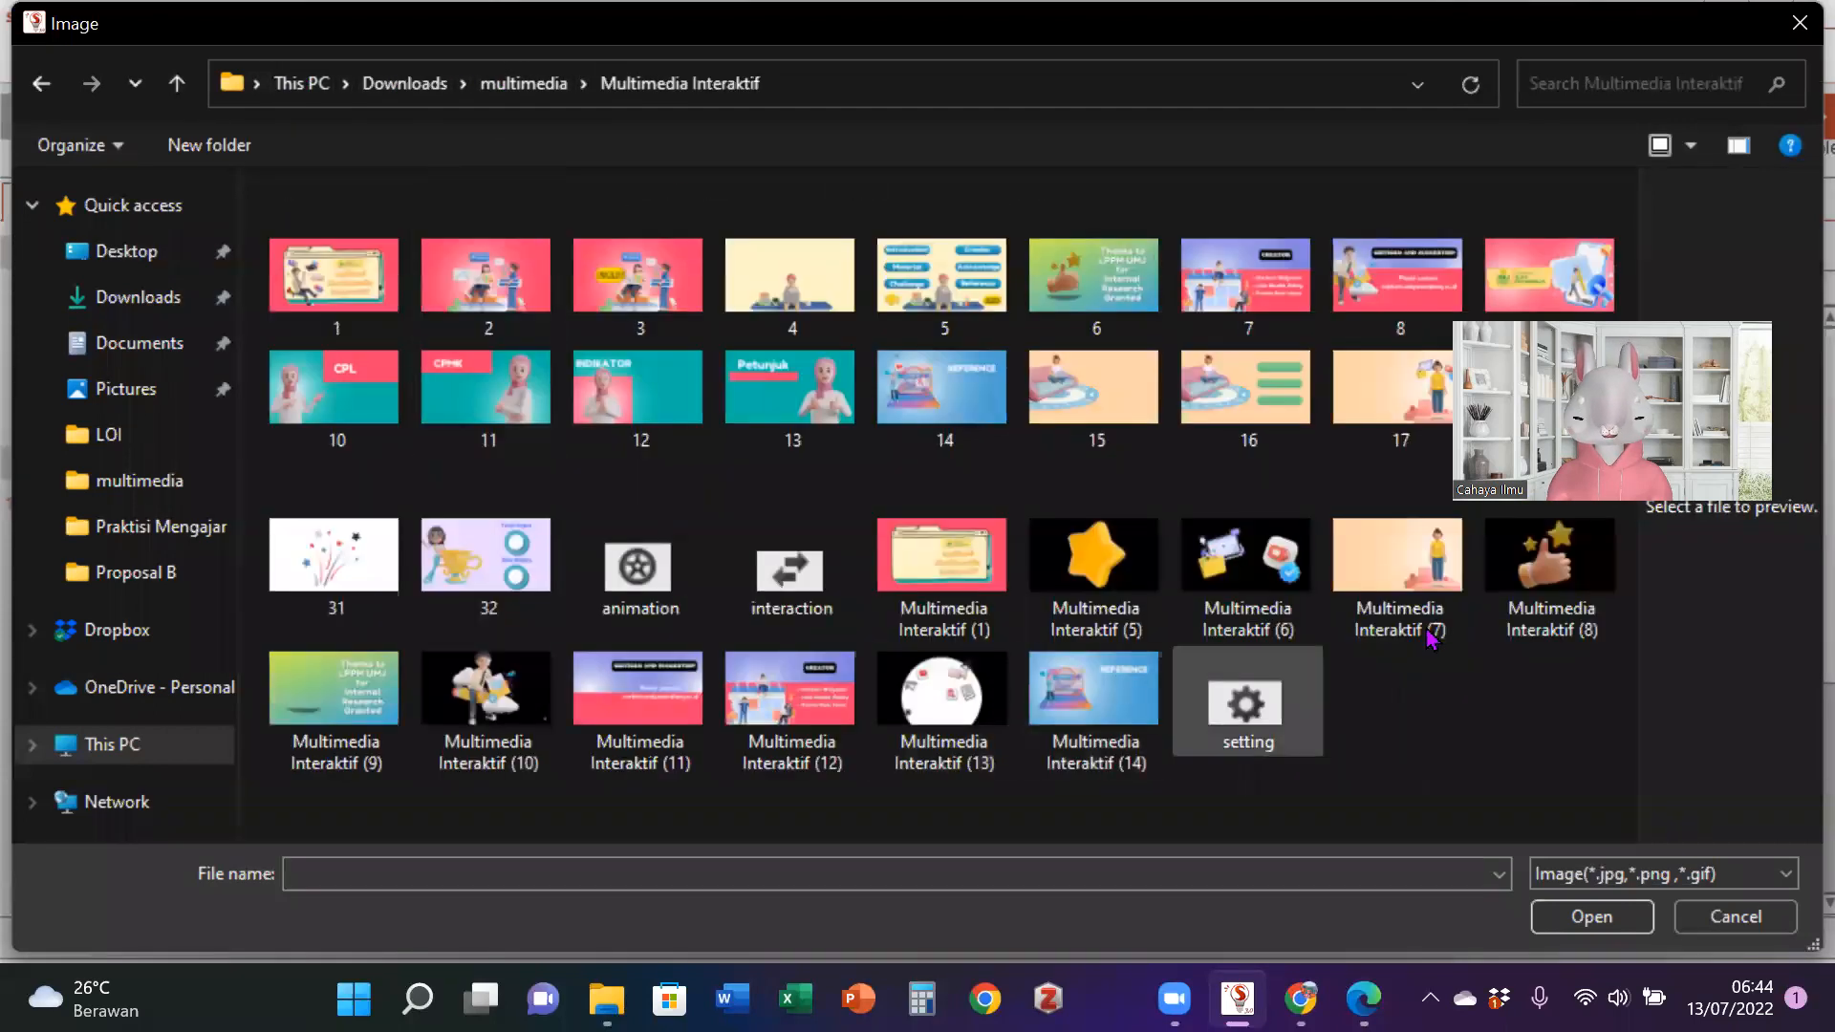
{"action": "left_click", "coordinate": [368, 308]}
{"action": "left_click", "coordinate": [1582, 917]}
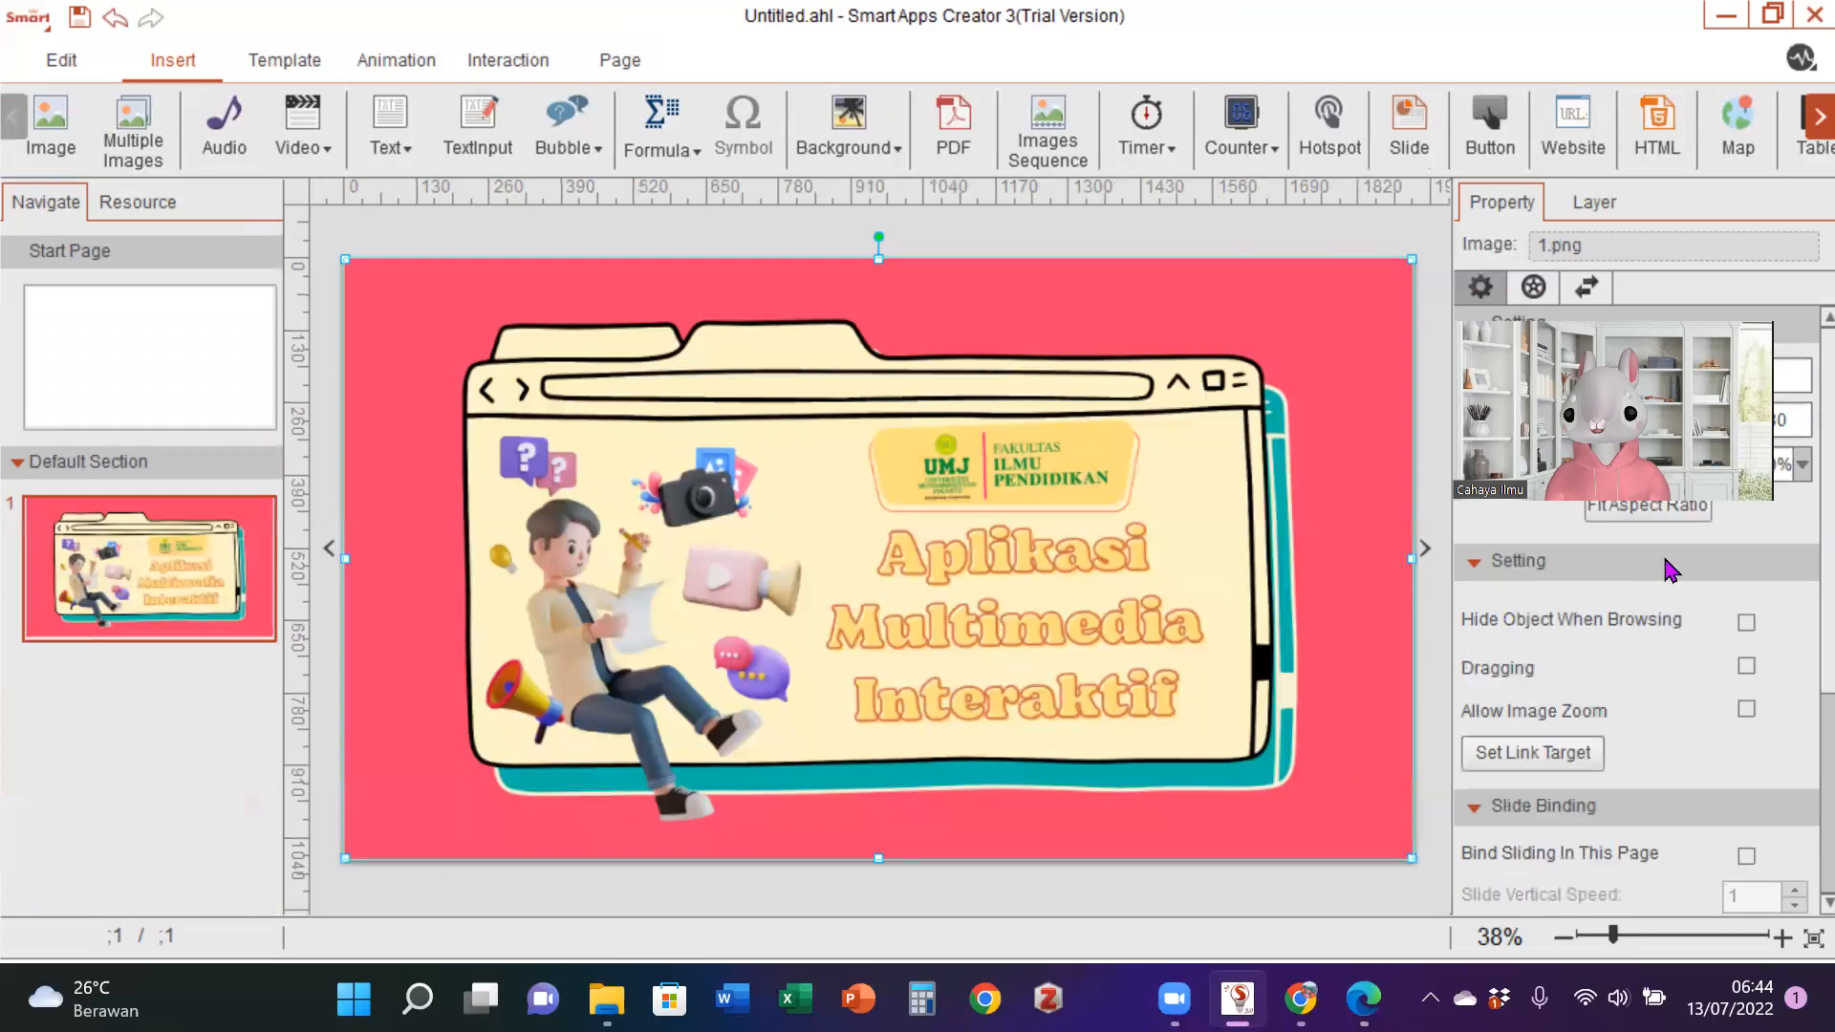
{"action": "scroll", "coordinate": [1794, 528], "scroll_direction": "down", "scroll_amount": 2}
{"action": "scroll", "coordinate": [1793, 528], "scroll_direction": "up", "scroll_amount": 2}
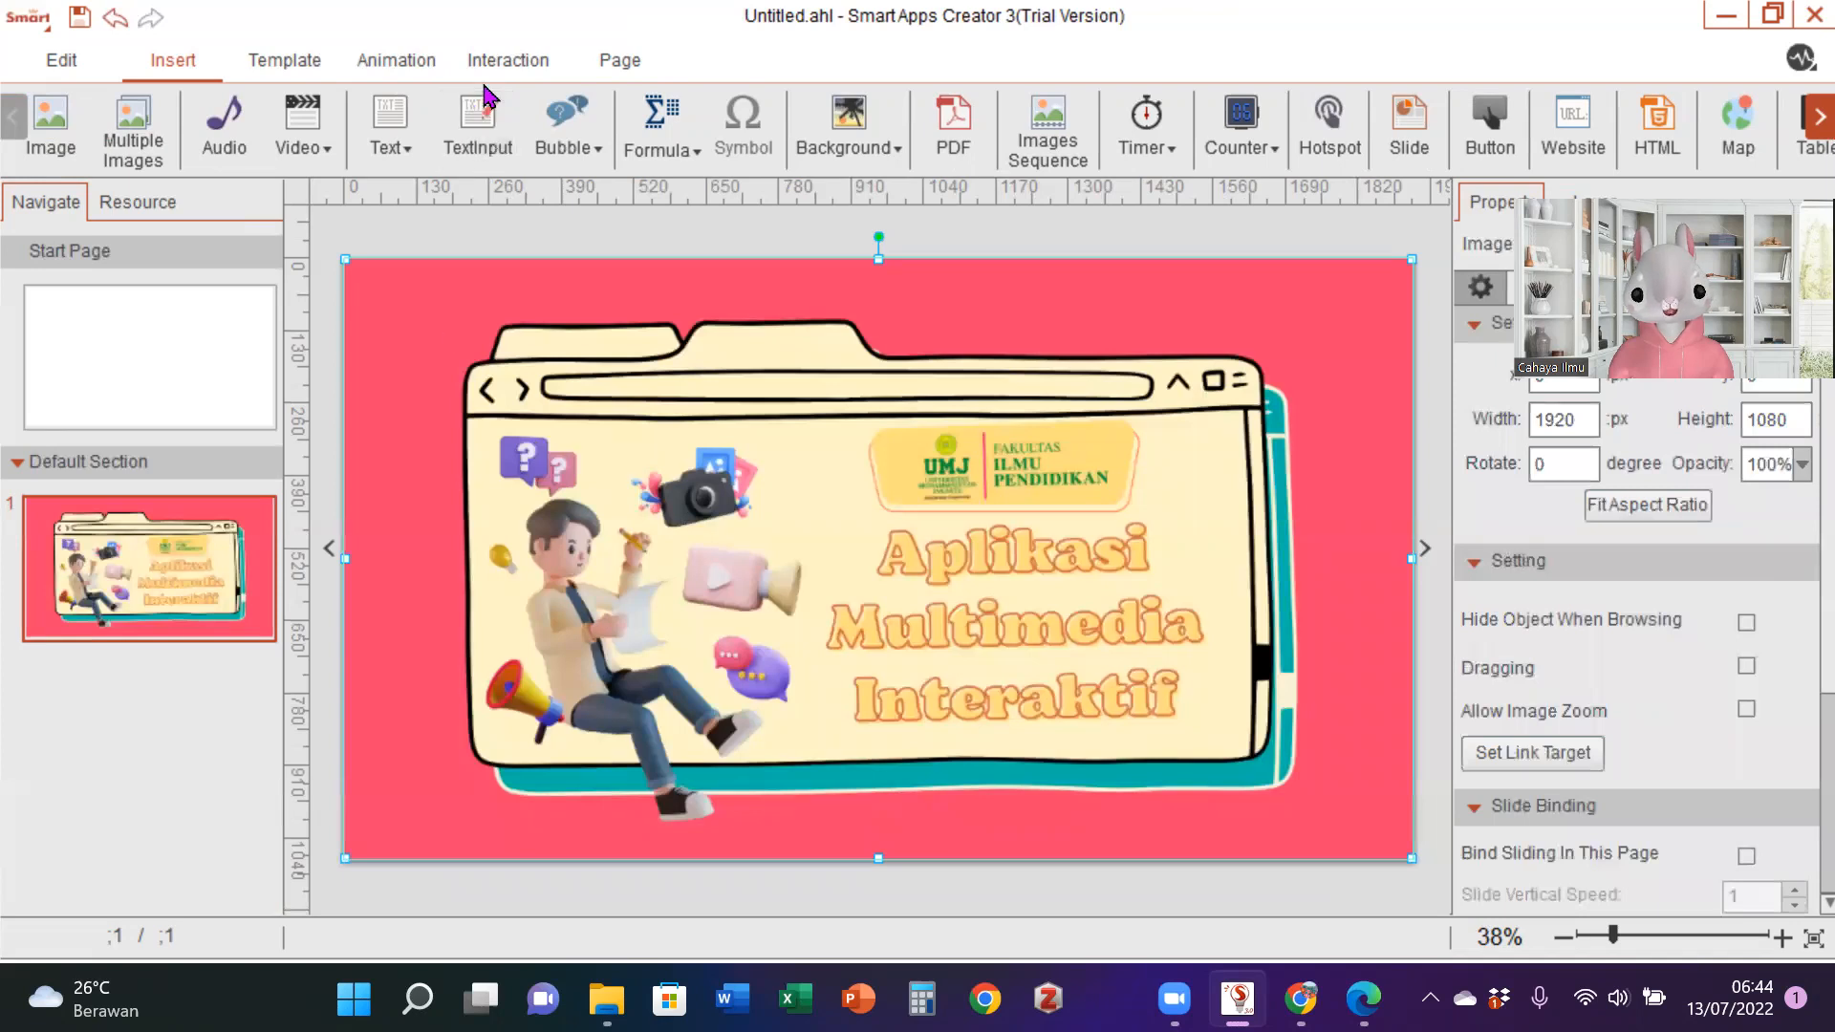
- Add bensound-hey from the Matkul Multimedia folder as the project's background music and check it in a preview
{"action": "left_click", "coordinate": [623, 63]}
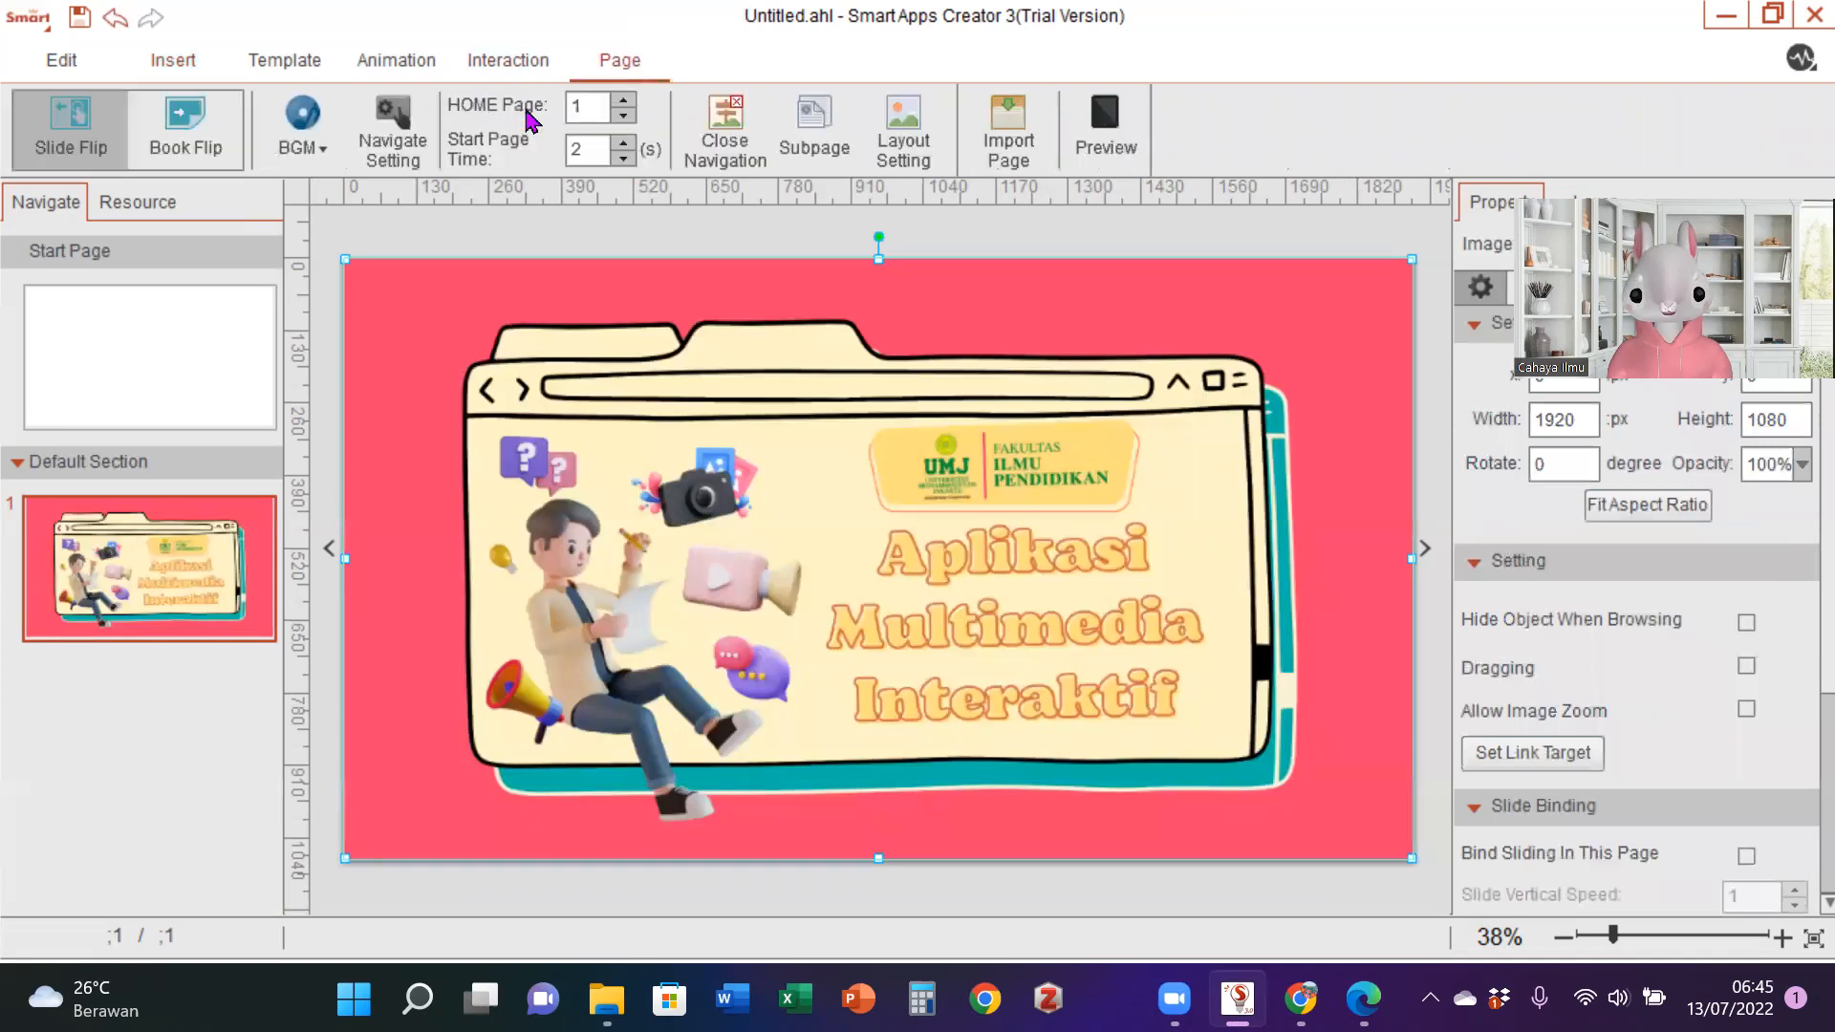
{"action": "left_click", "coordinate": [318, 163]}
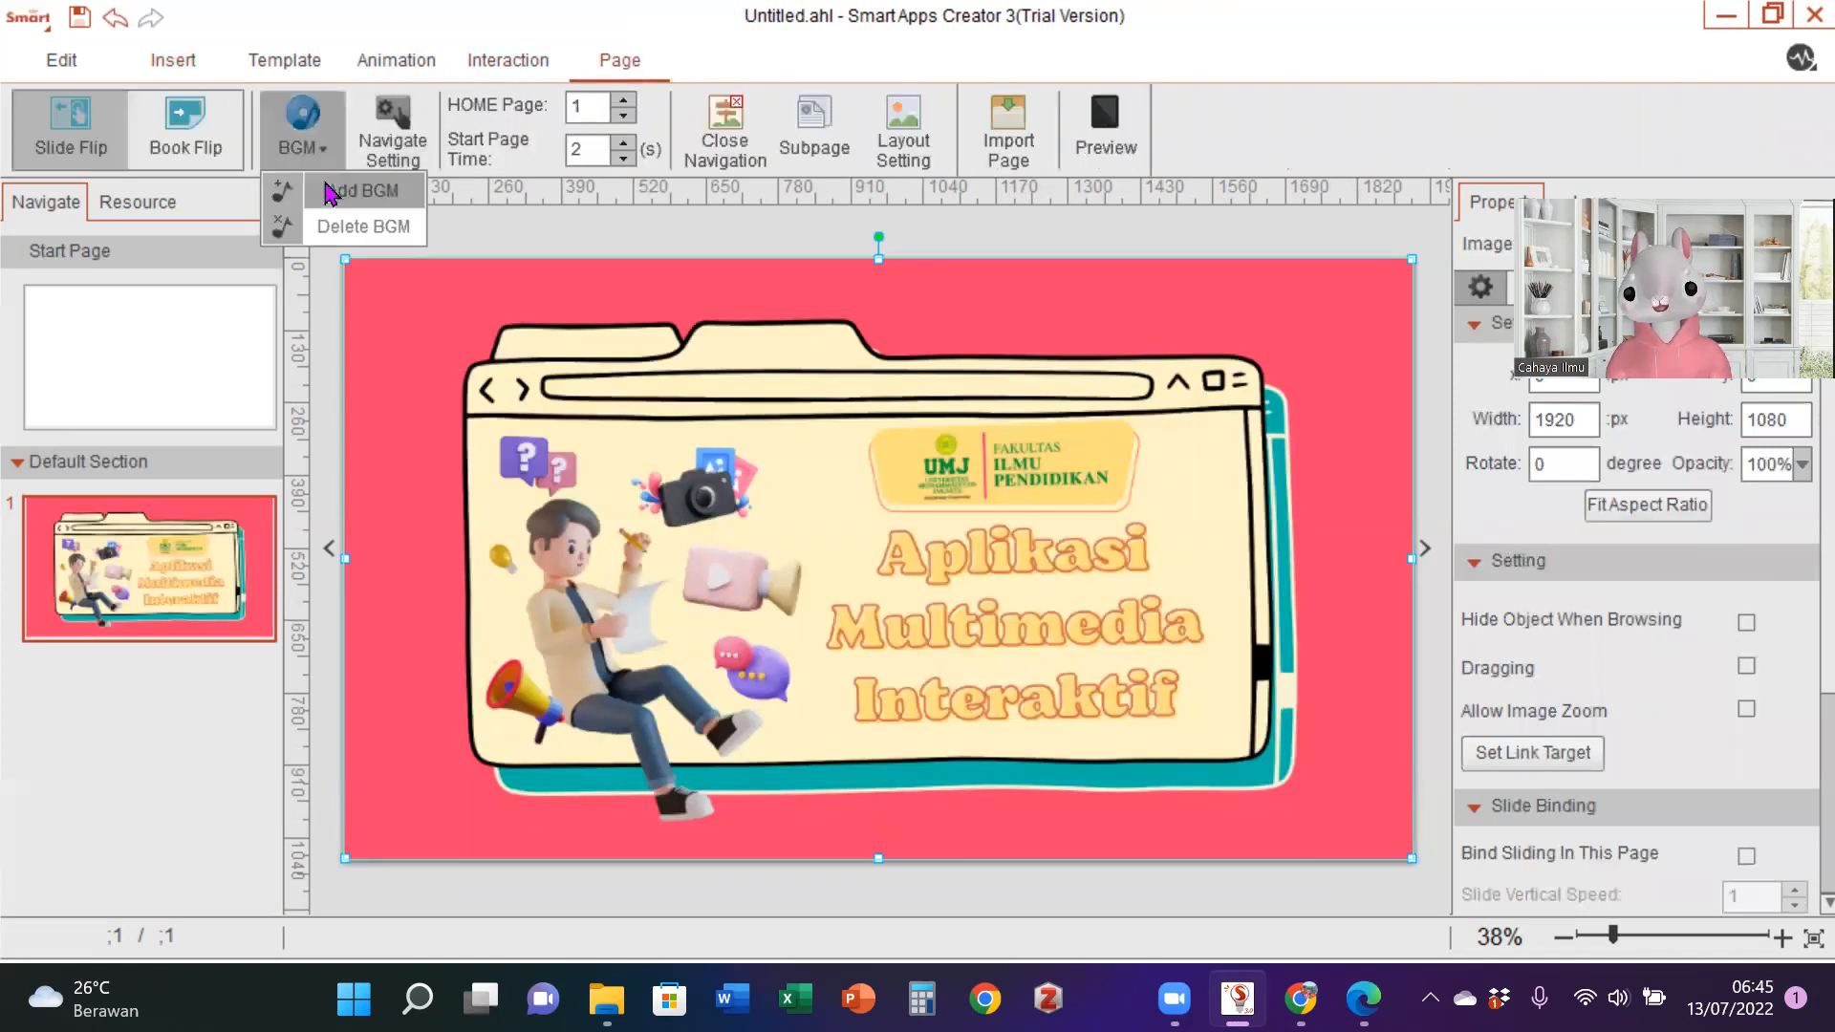
{"action": "left_click", "coordinate": [329, 194]}
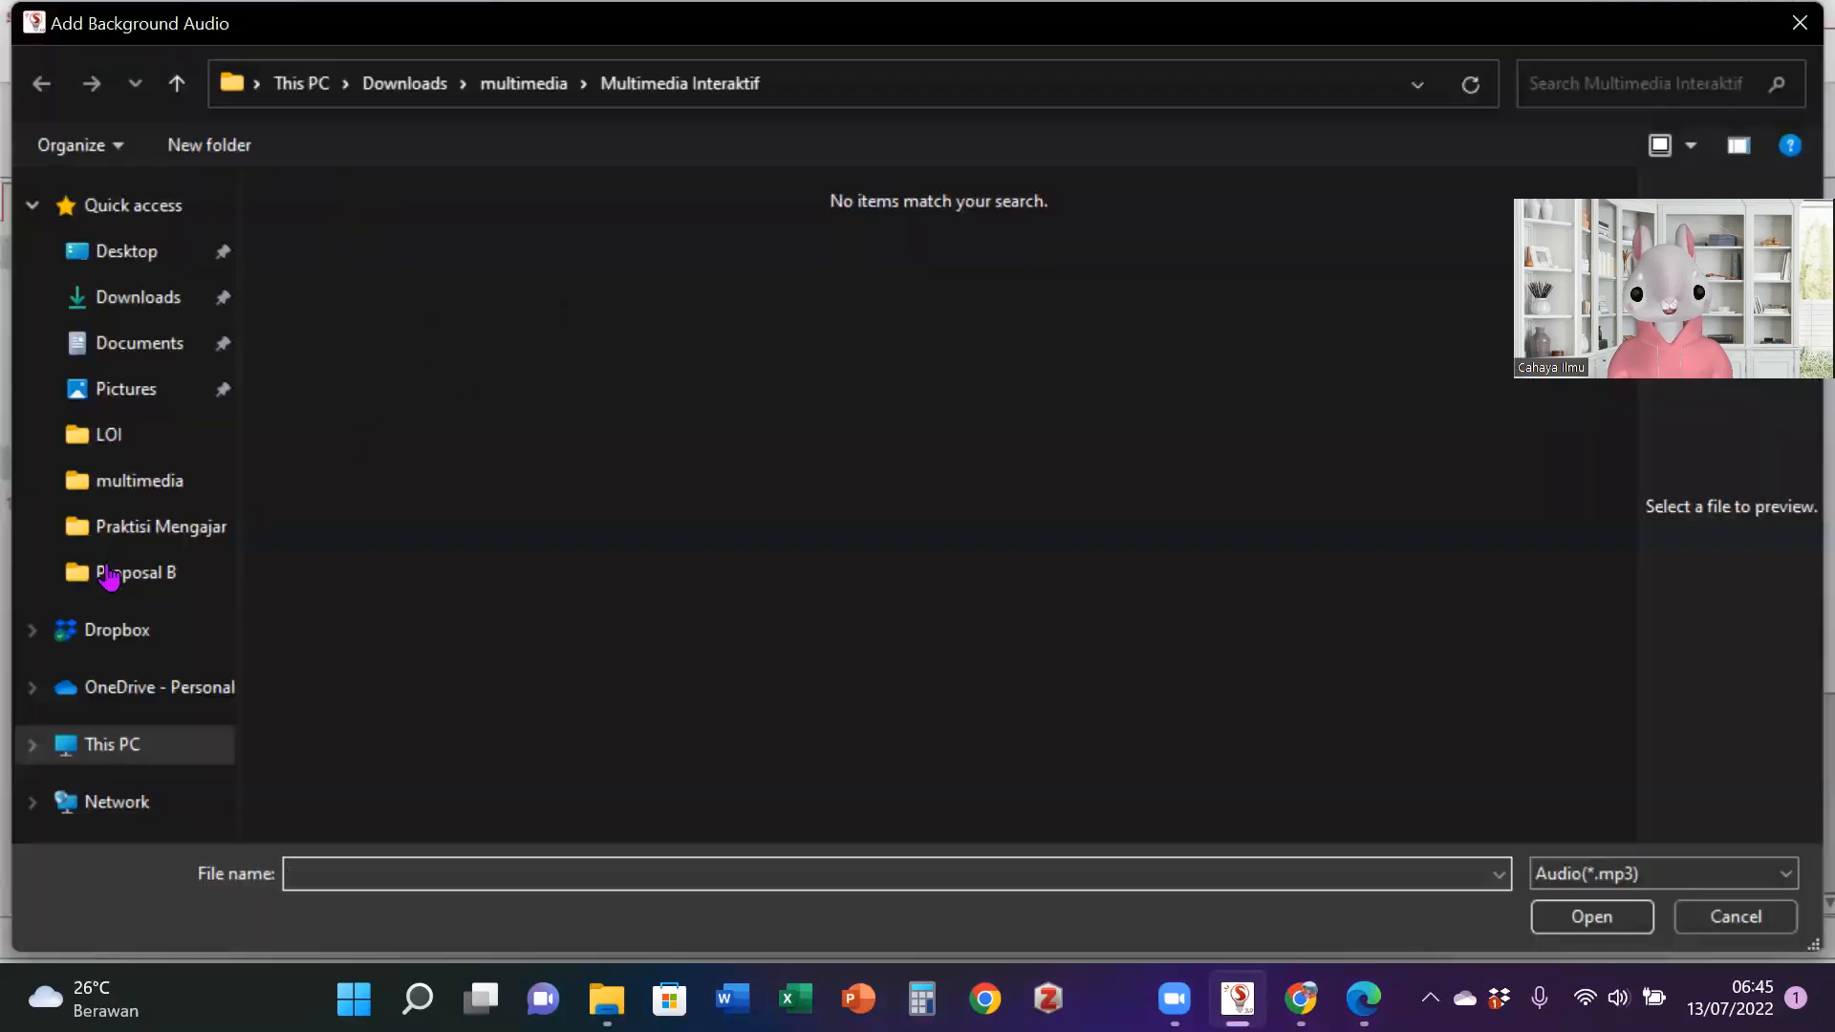
{"action": "left_click", "coordinate": [151, 349]}
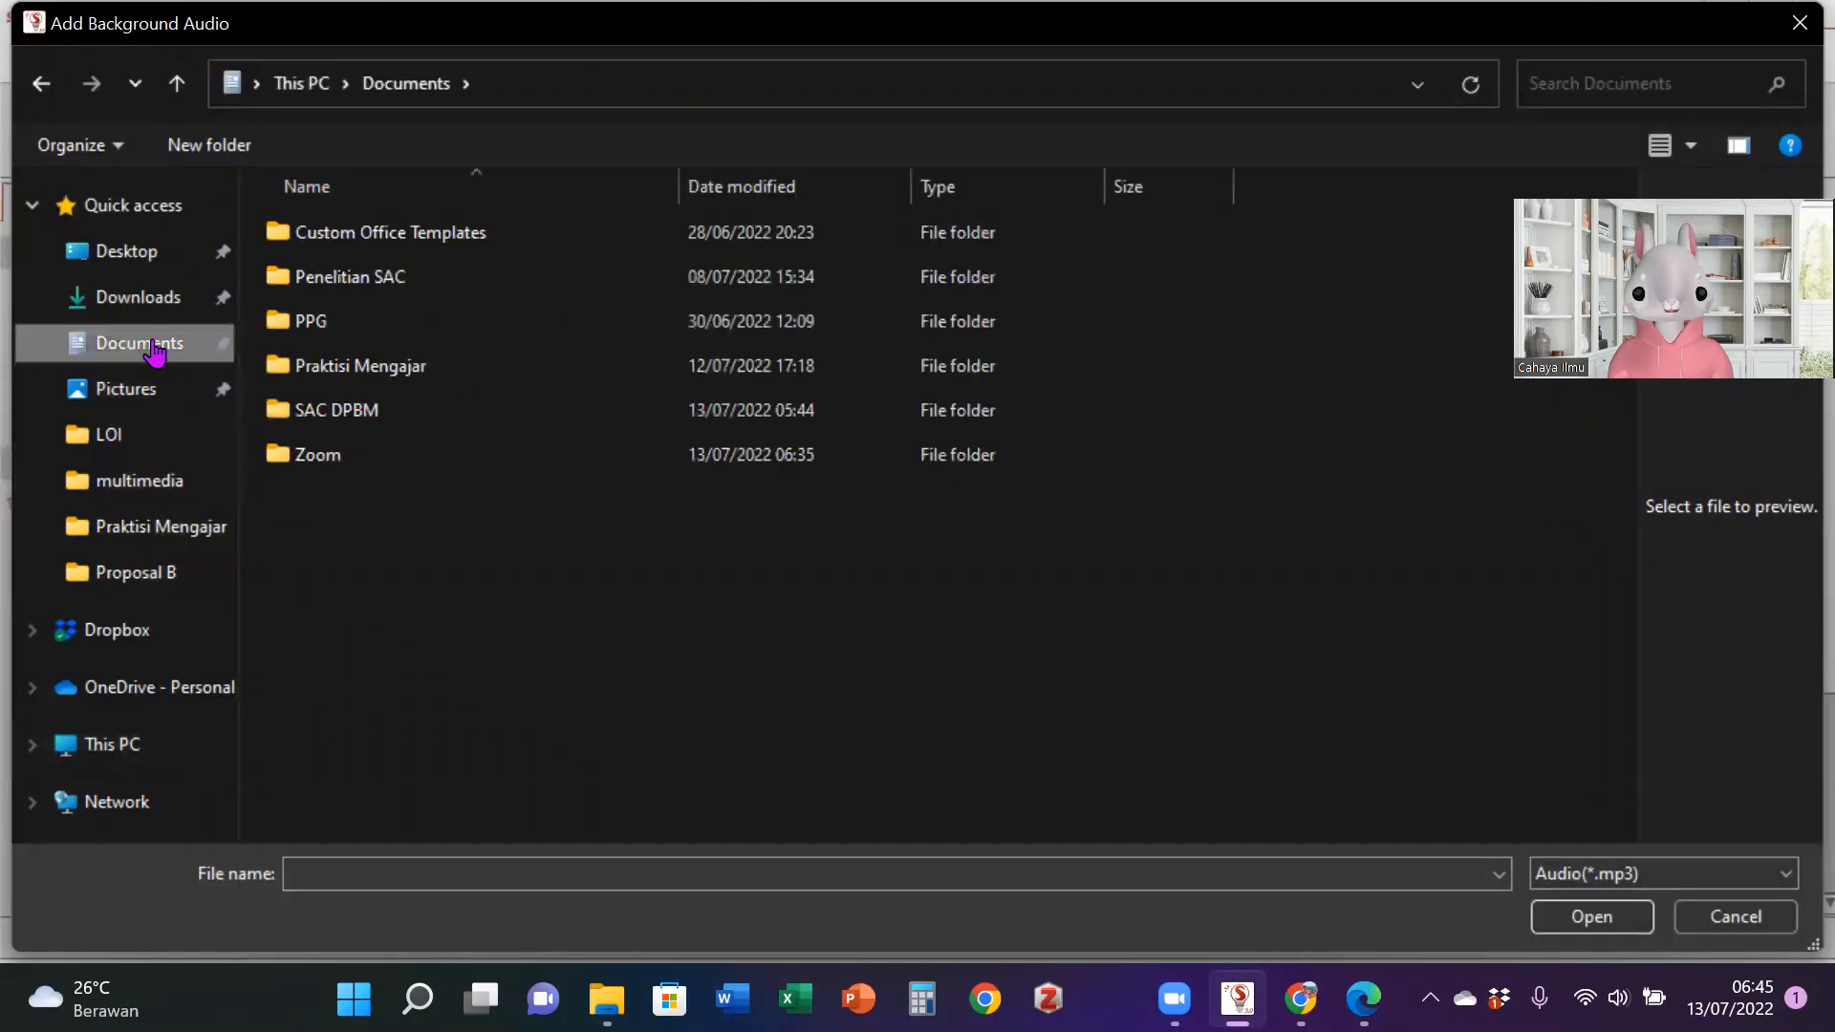
{"action": "double_click", "coordinate": [368, 278]}
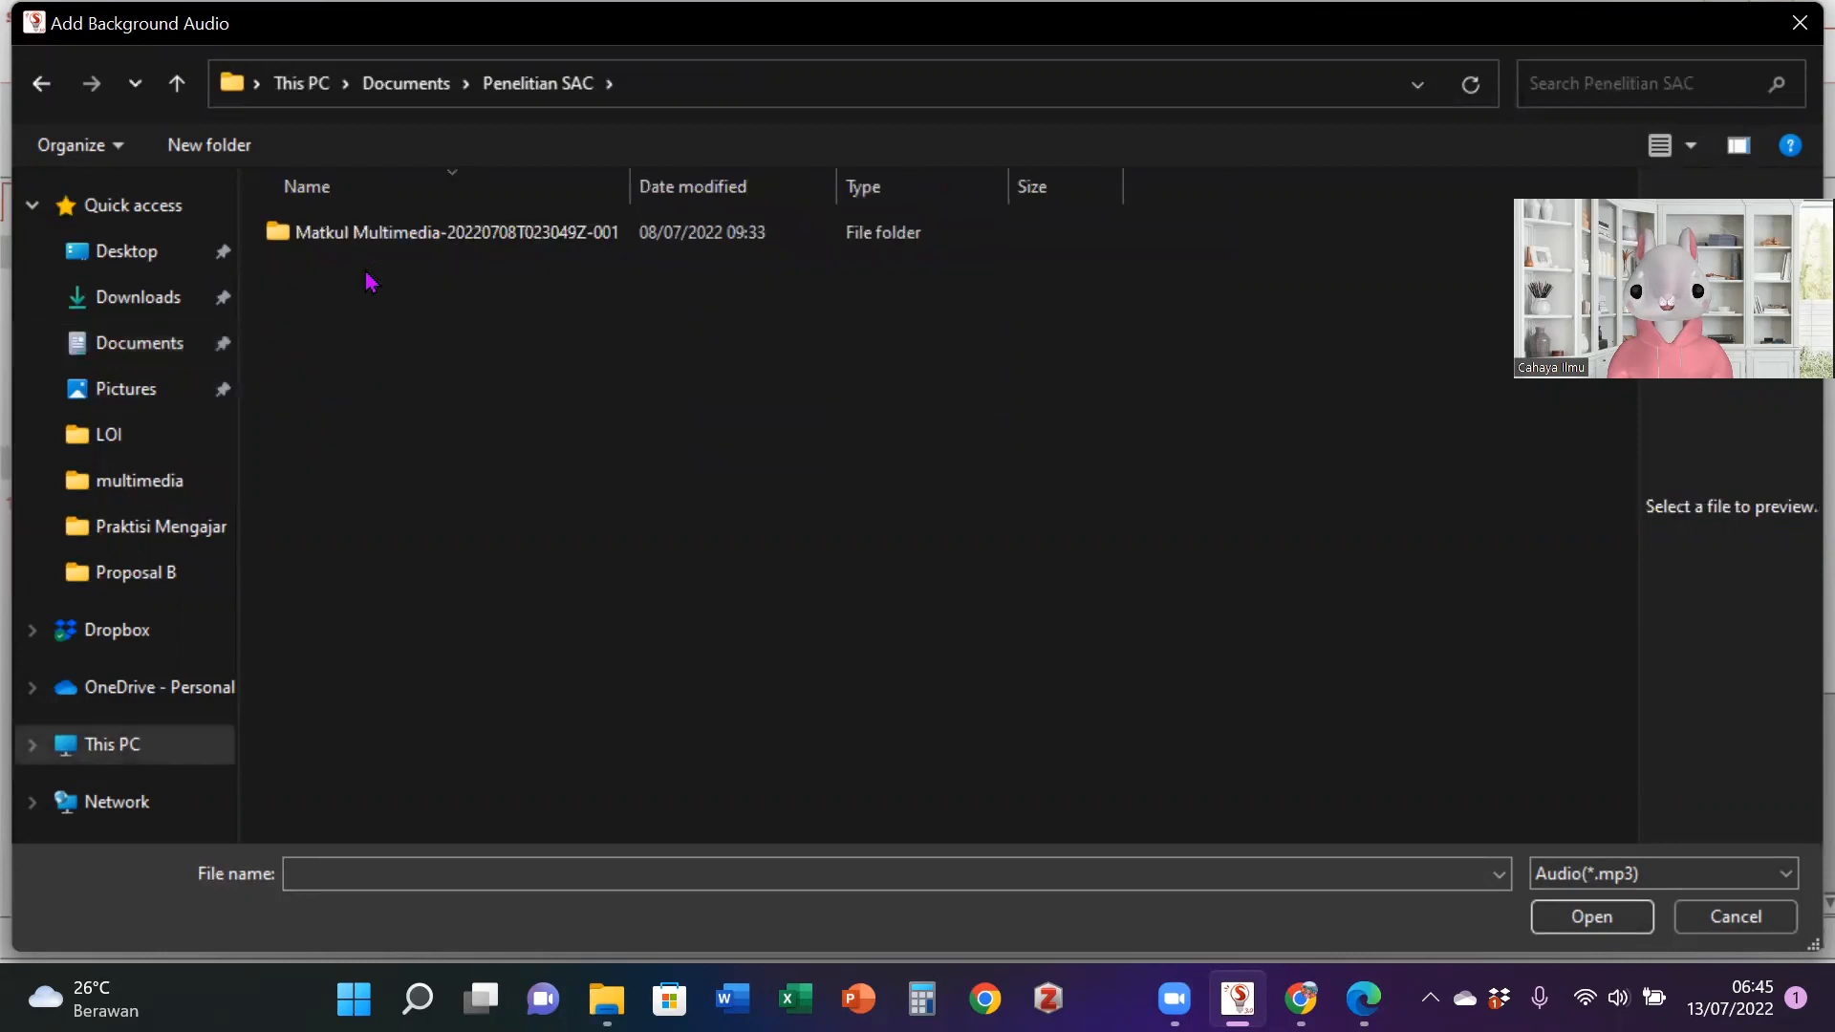
{"action": "double_click", "coordinate": [409, 233]}
{"action": "double_click", "coordinate": [399, 233]}
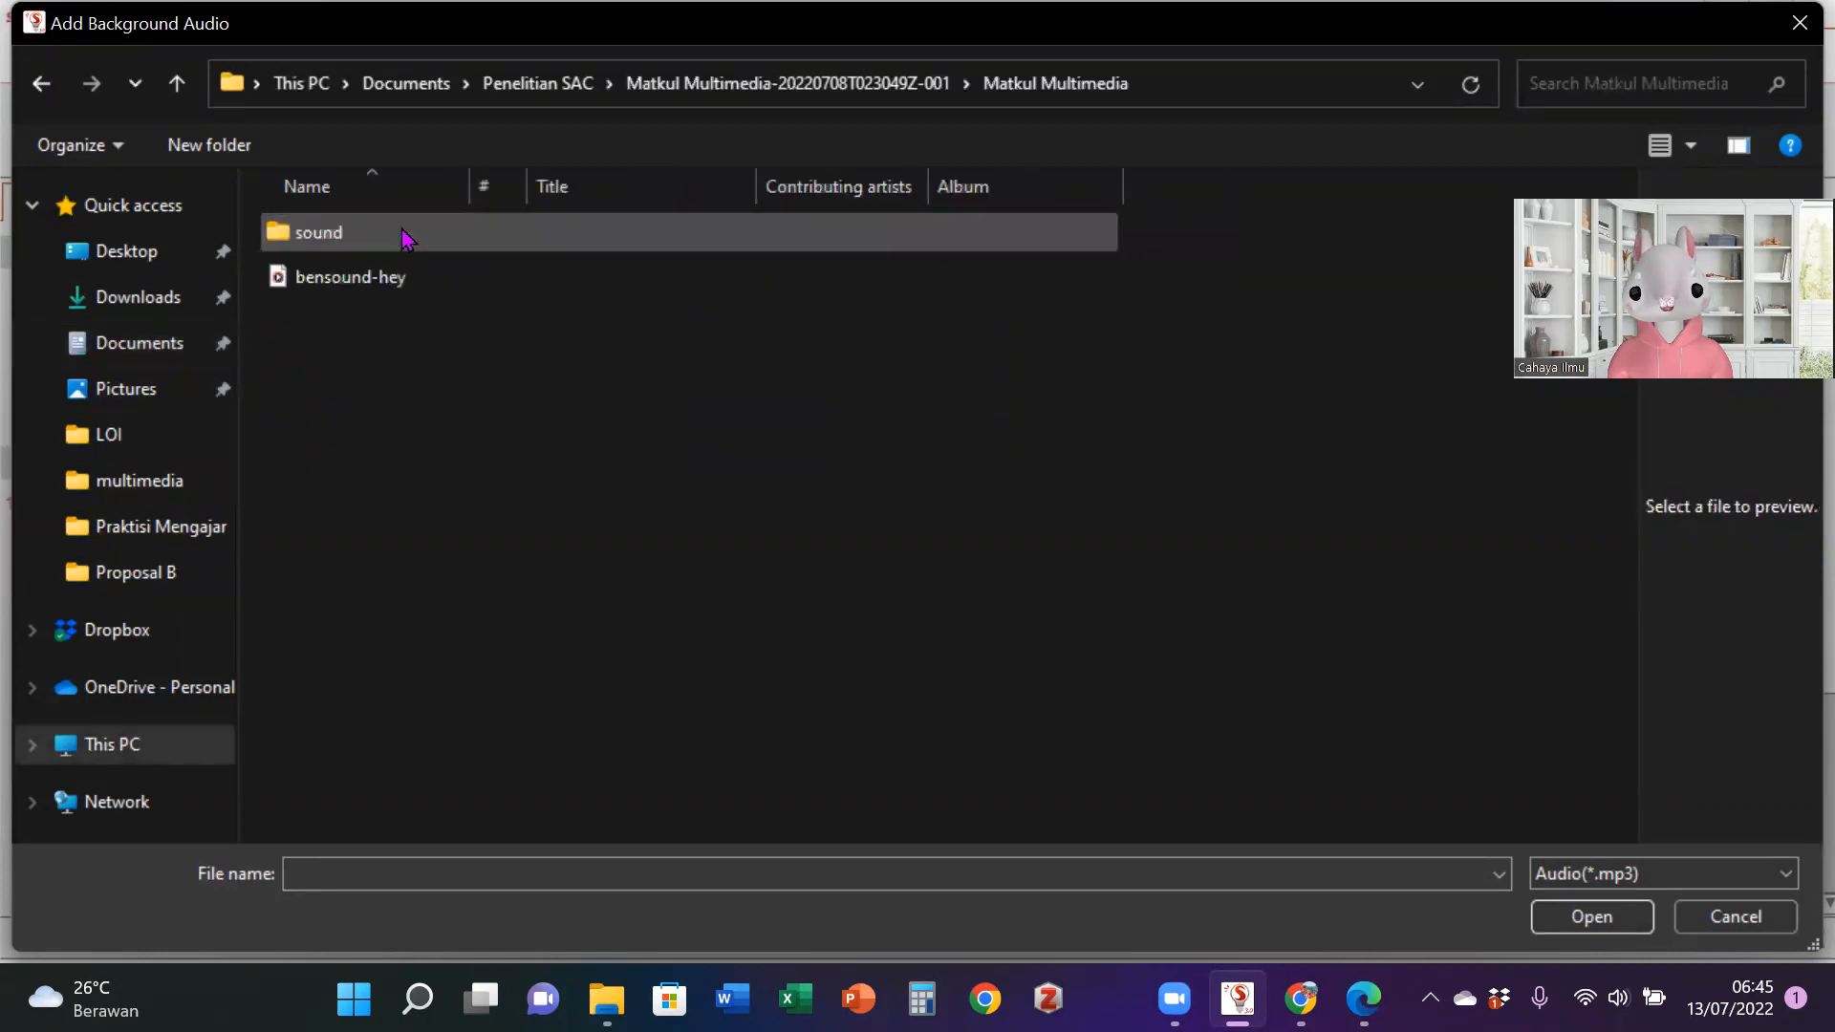
{"action": "left_click", "coordinate": [377, 296]}
{"action": "left_click", "coordinate": [1634, 920]}
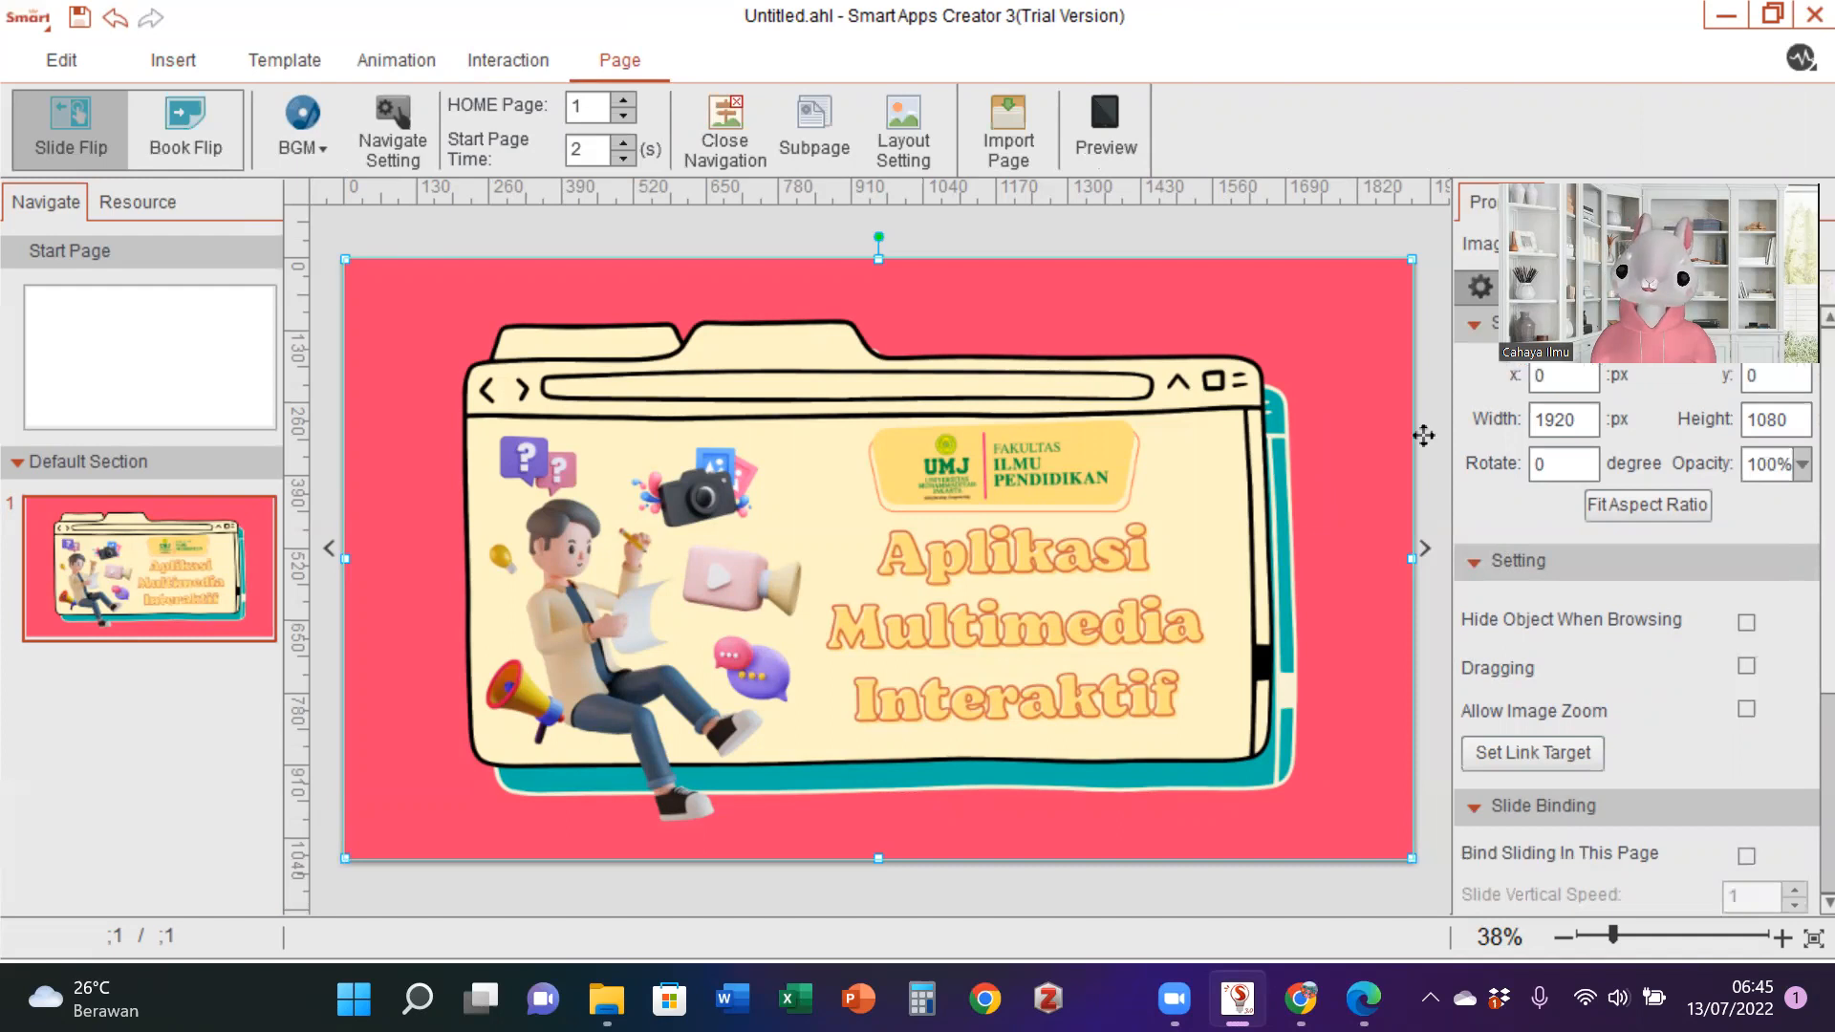
{"action": "left_click", "coordinate": [1127, 158]}
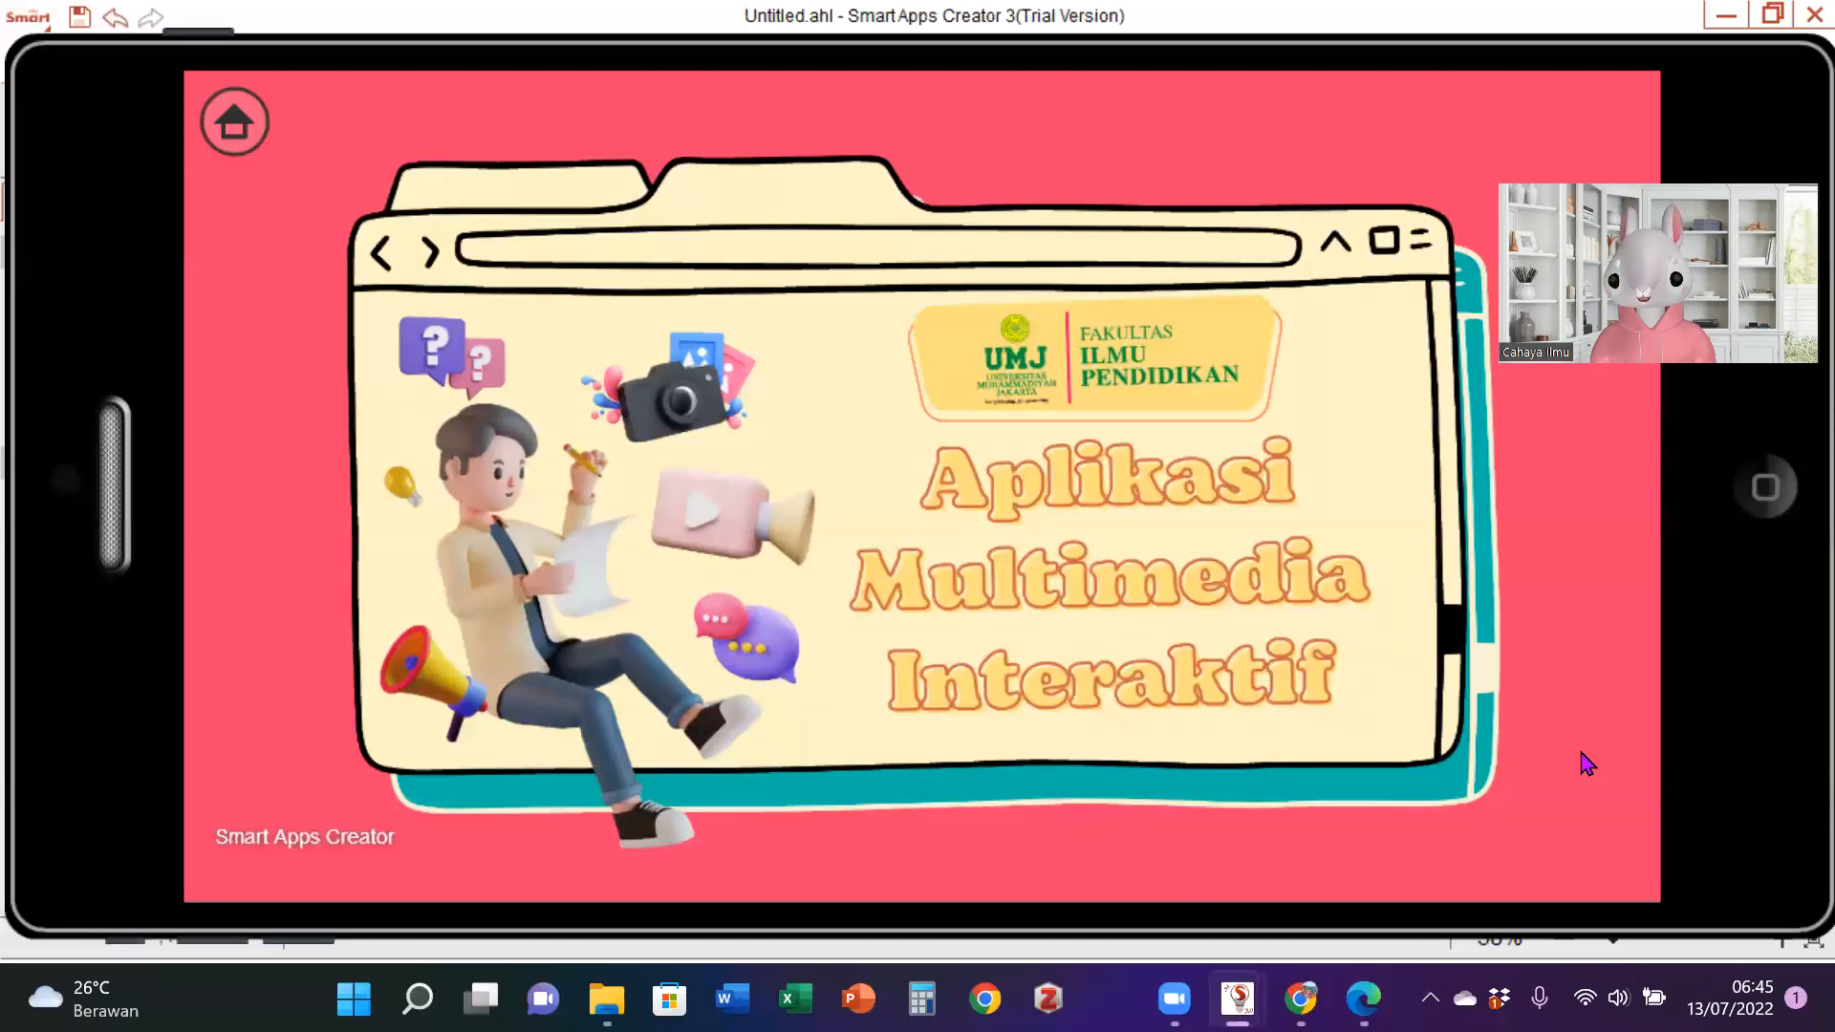
{"action": "left_click", "coordinate": [1765, 487]}
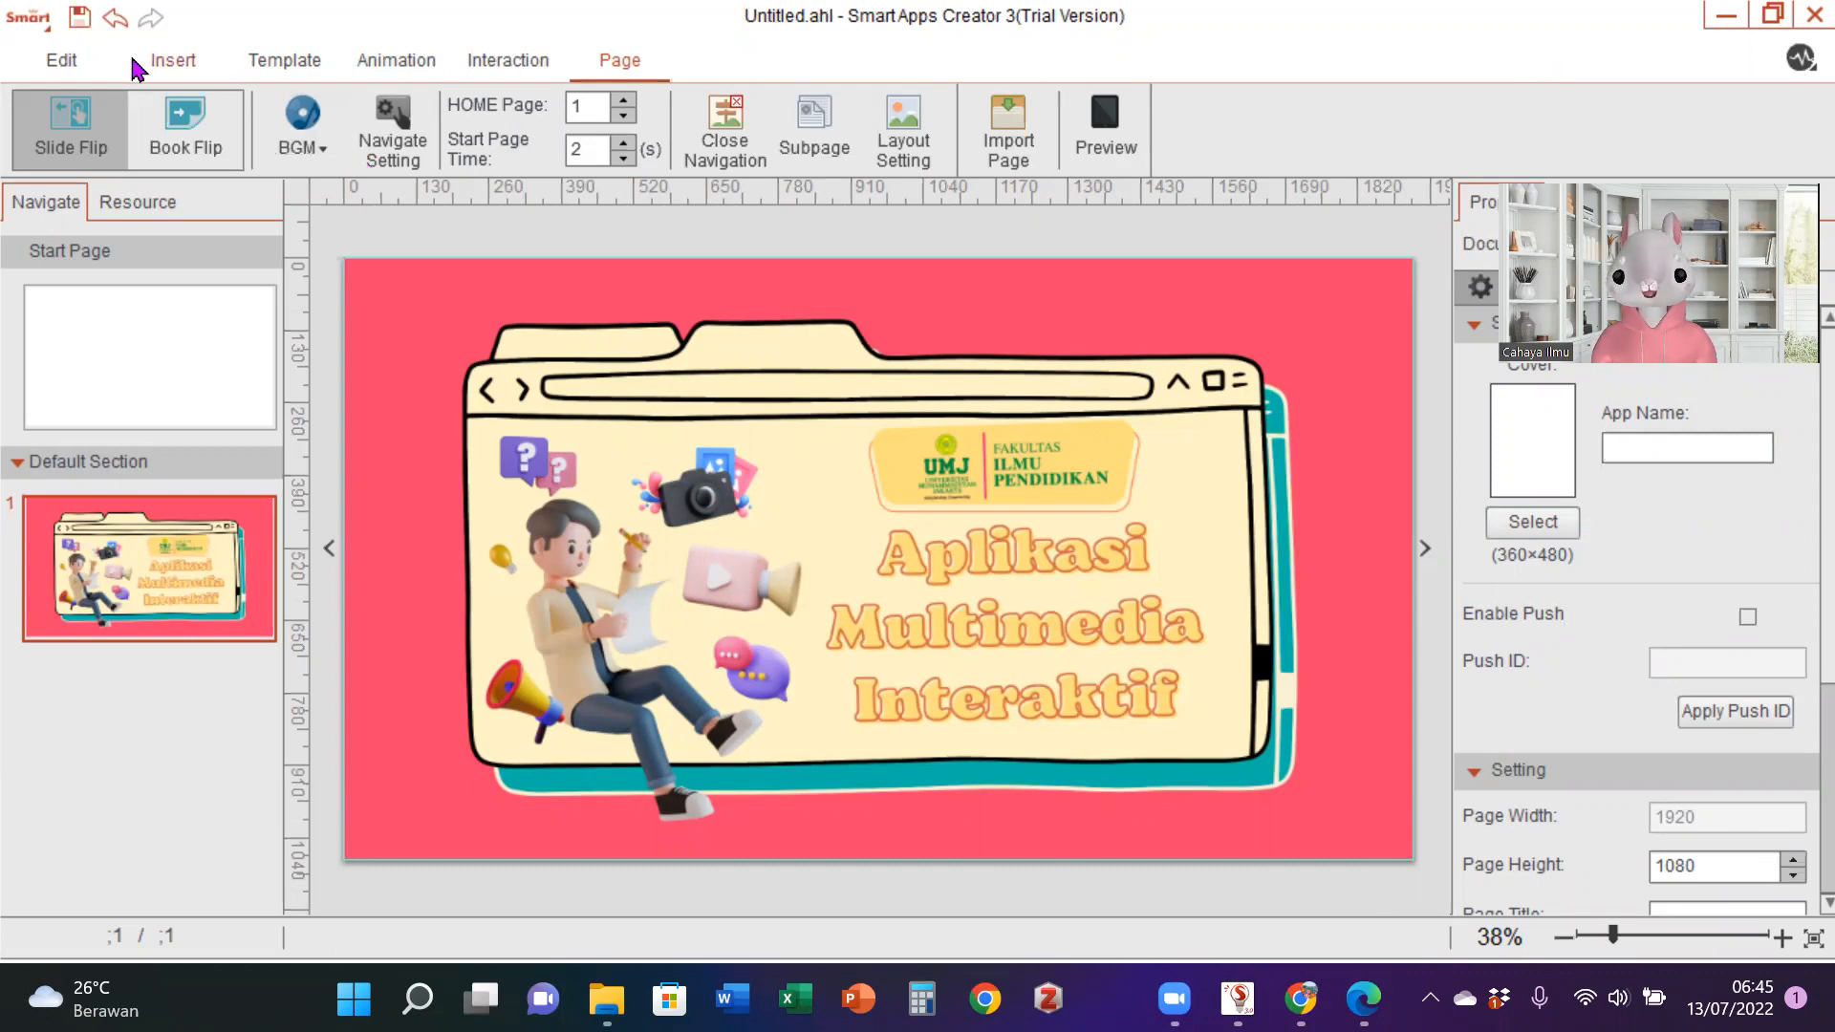
- Insert speaker images 42 and 43 together from the Aset tombol_button folder onto page 1
{"action": "left_click", "coordinate": [216, 75]}
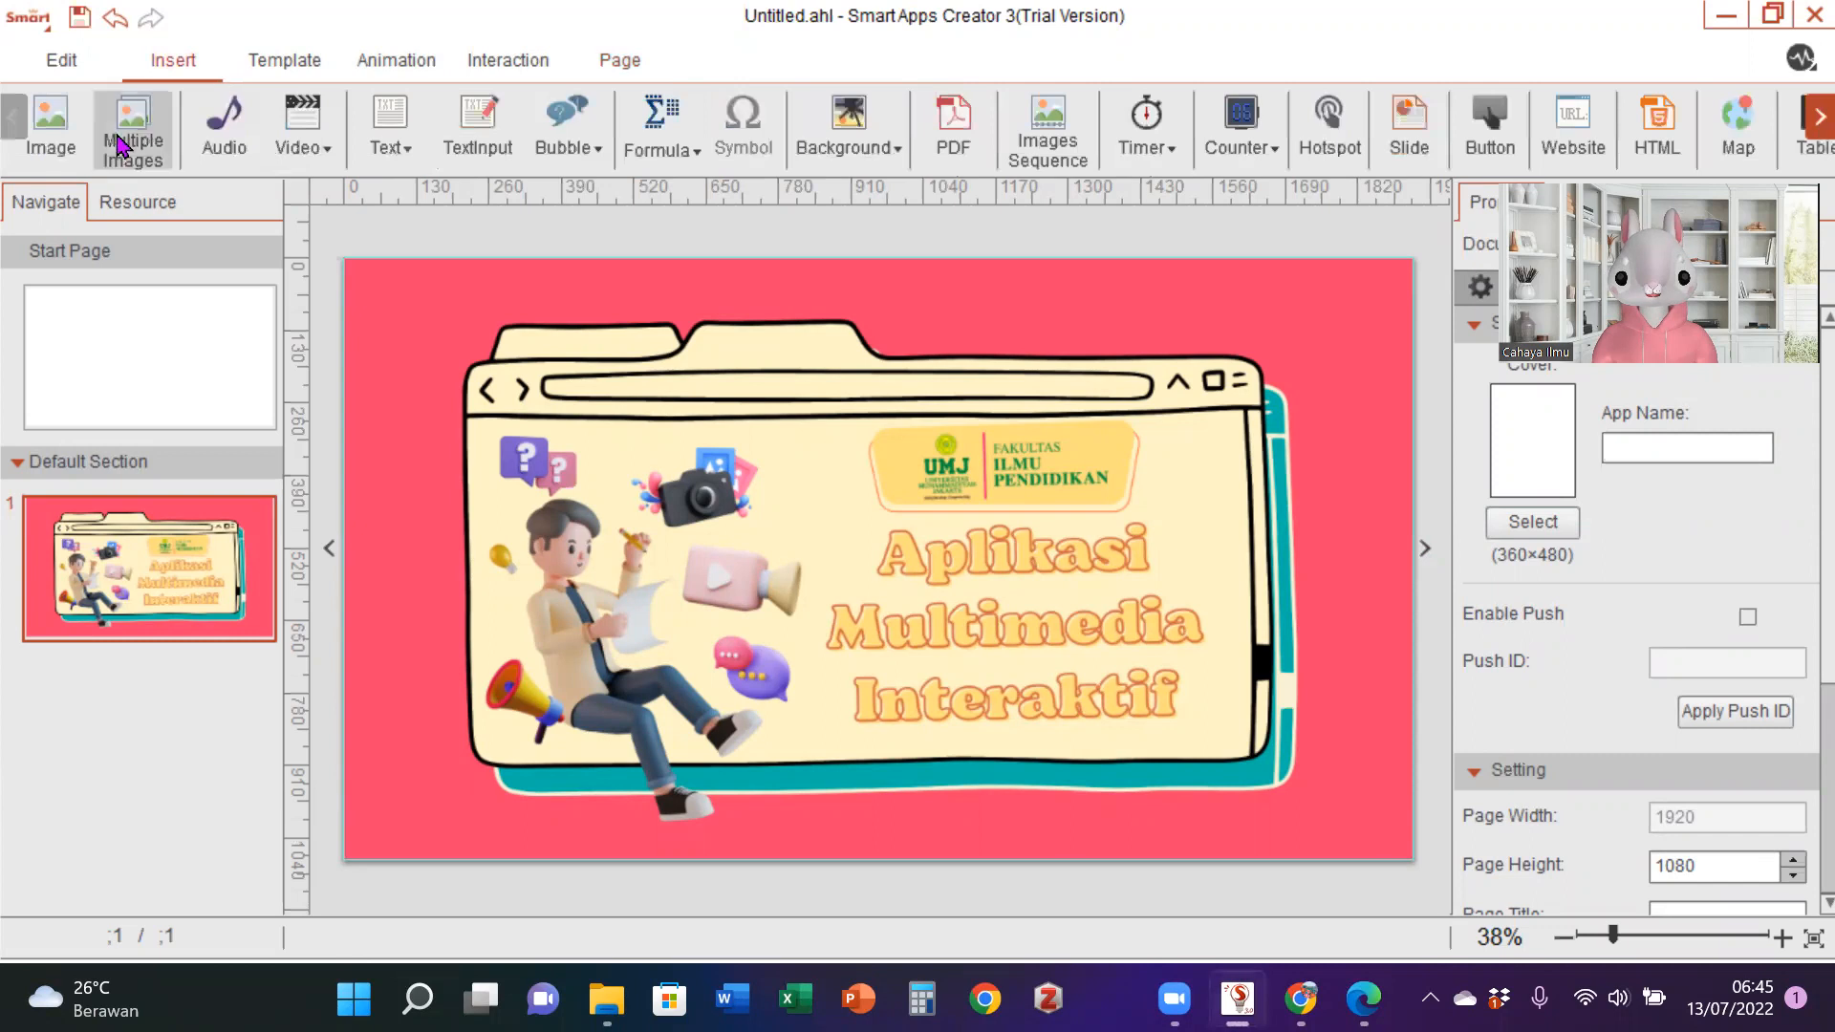
{"action": "left_click", "coordinate": [58, 138]}
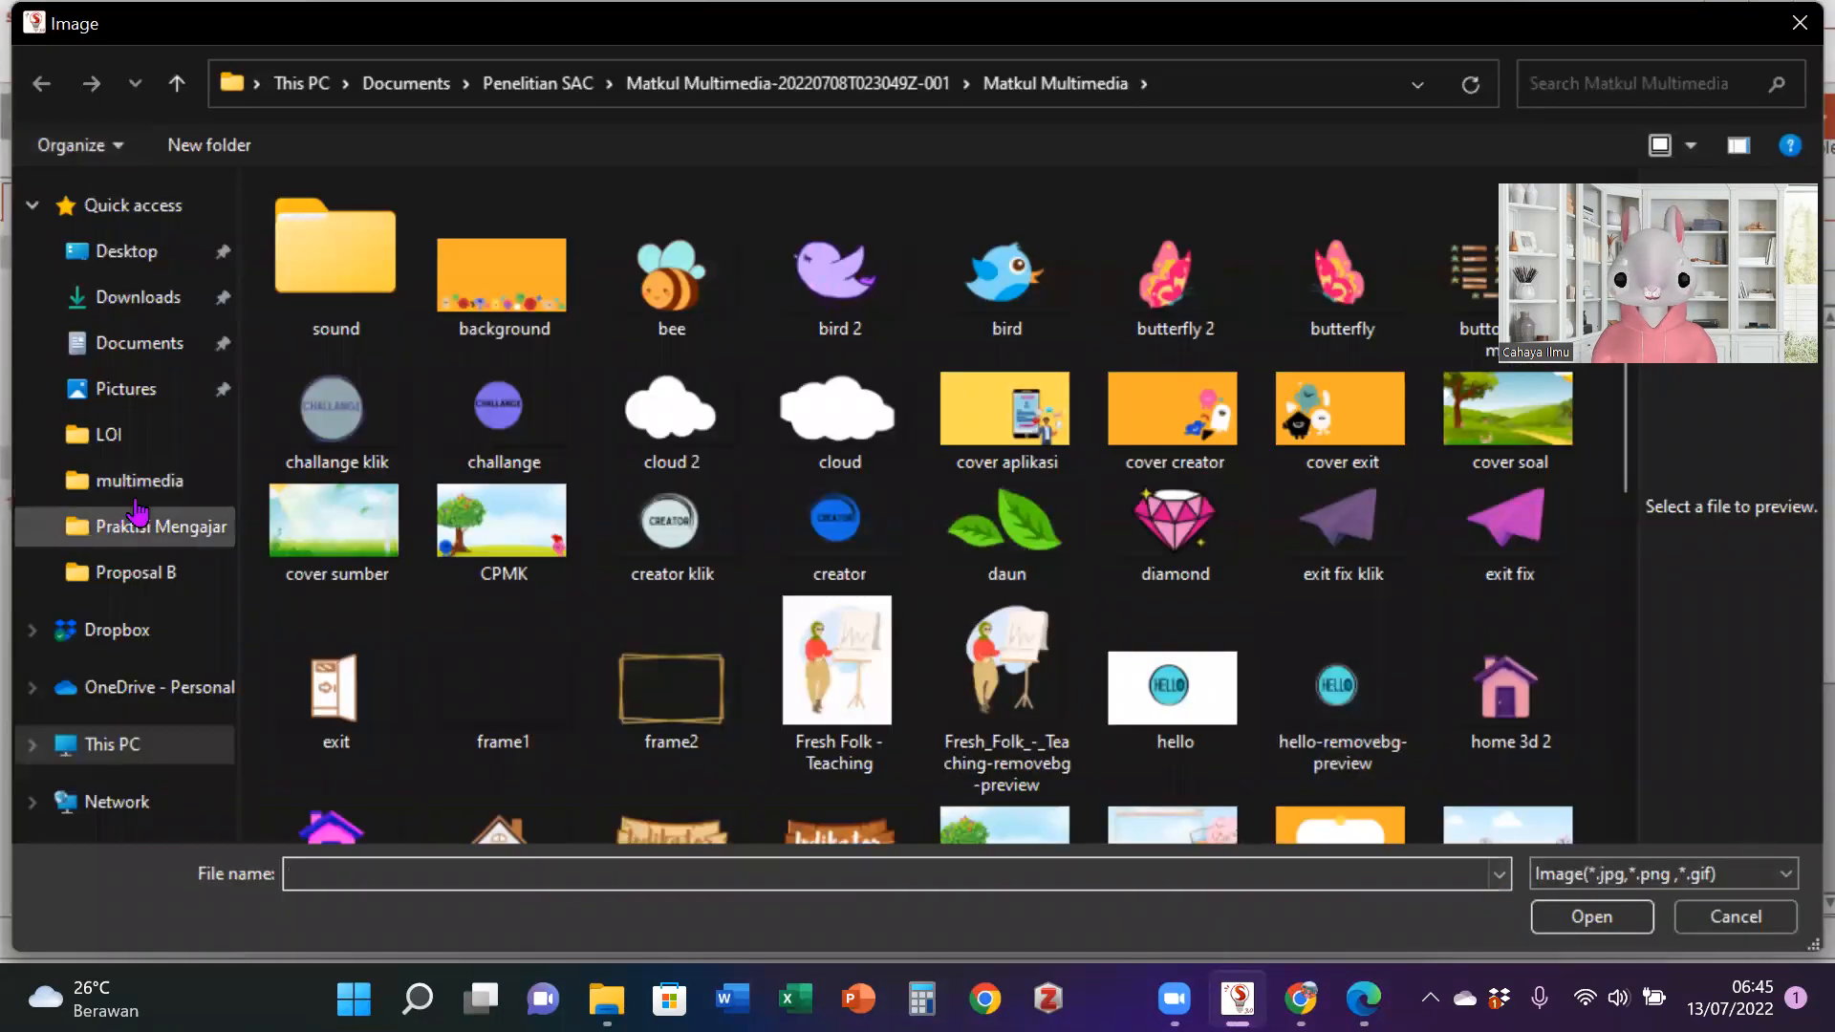
{"action": "left_click", "coordinate": [170, 305]}
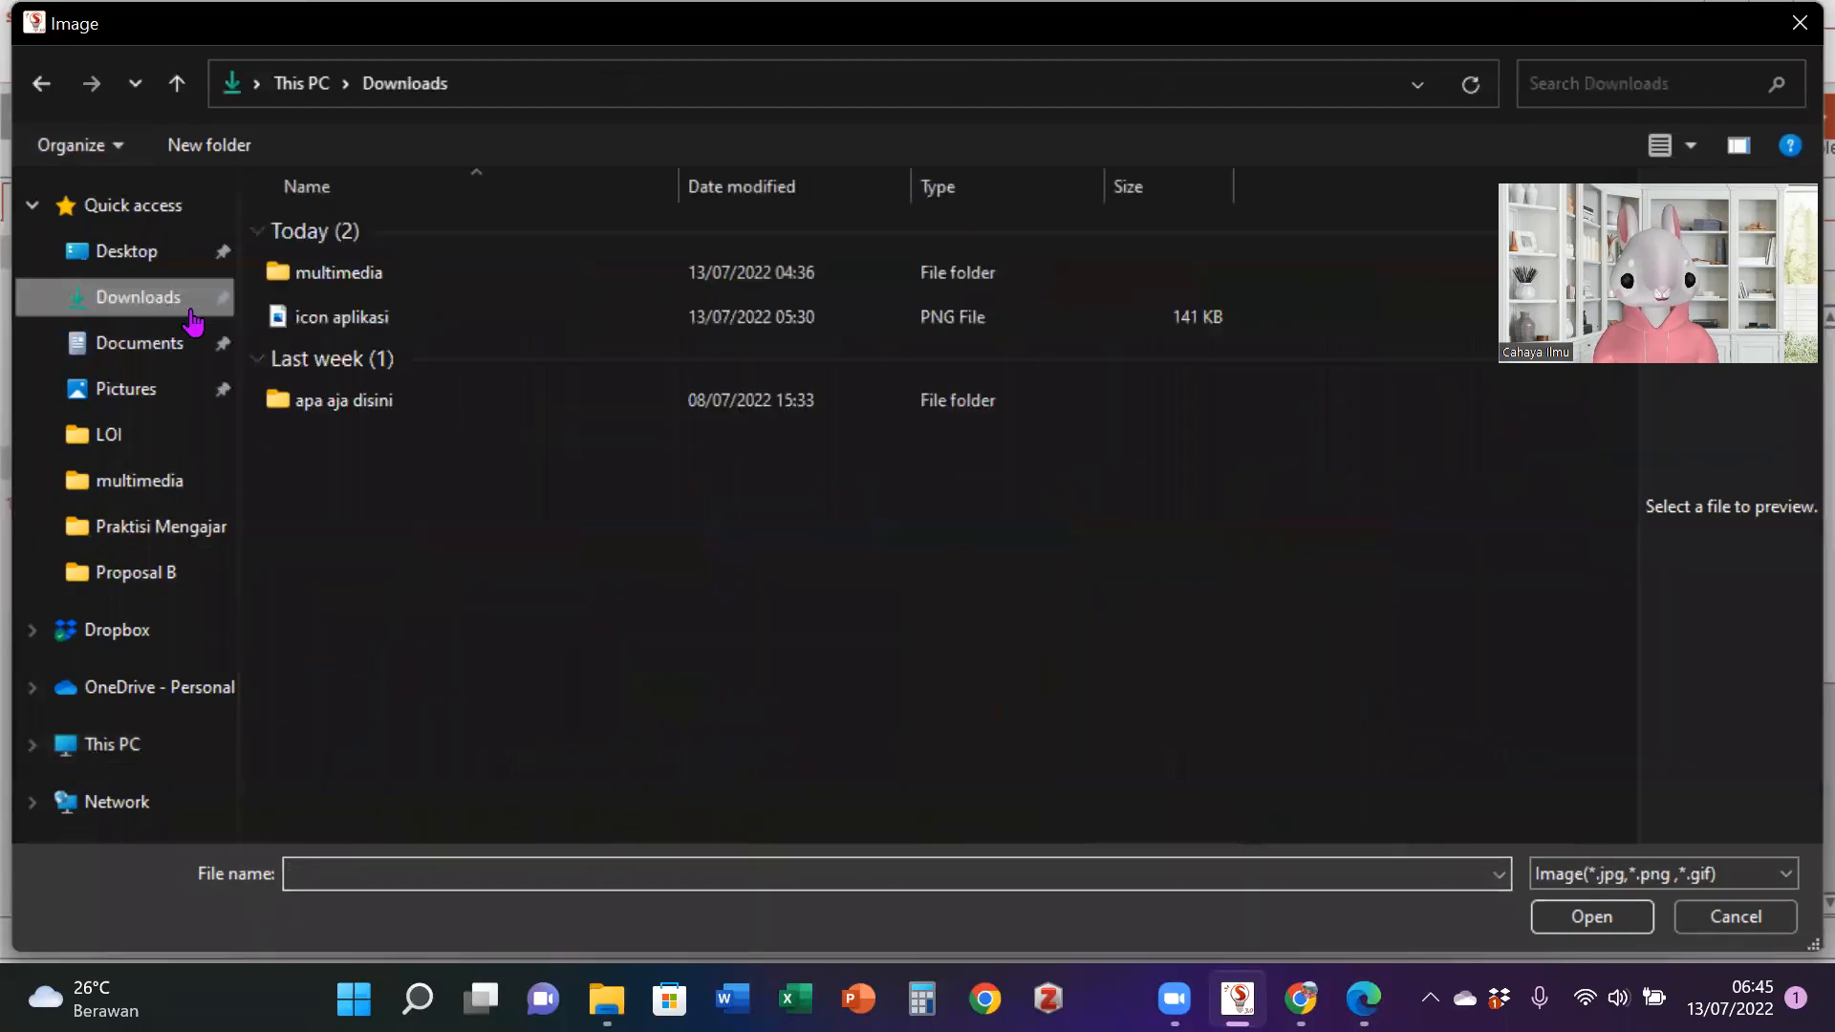
{"action": "double_click", "coordinate": [422, 275]}
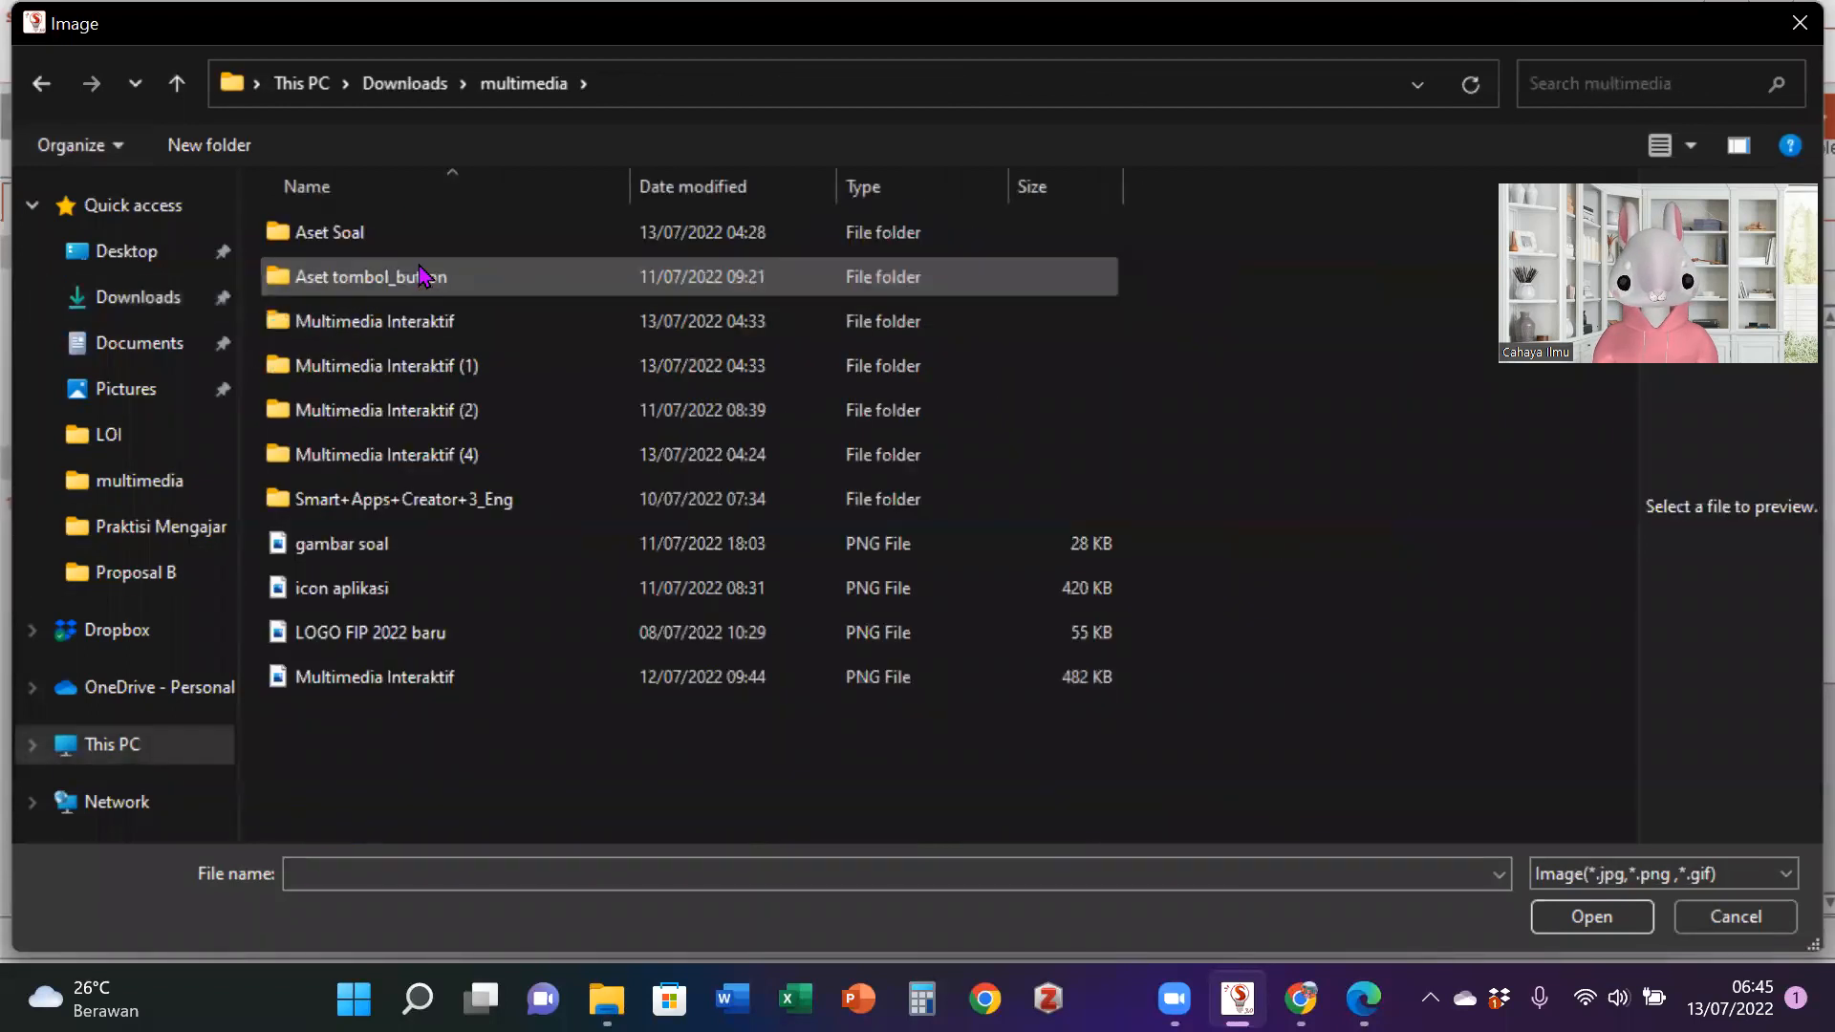
{"action": "double_click", "coordinate": [422, 276]}
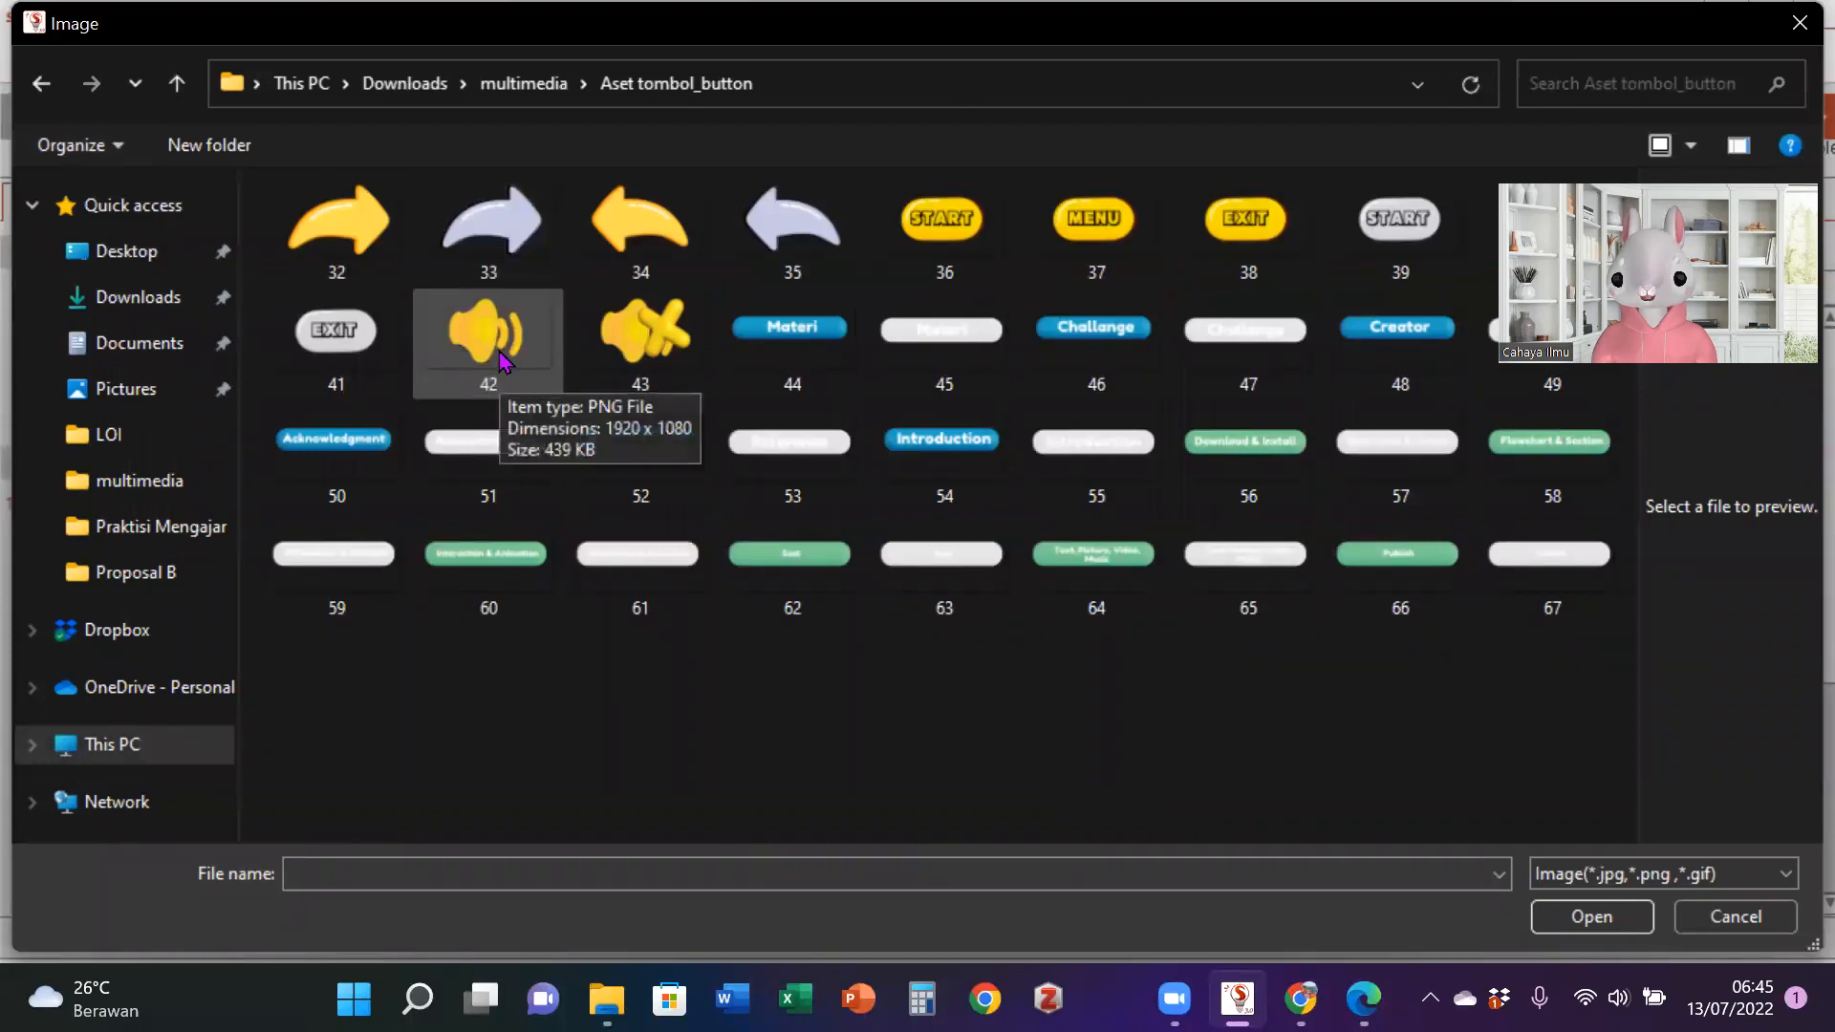
{"action": "left_click", "coordinate": [476, 376]}
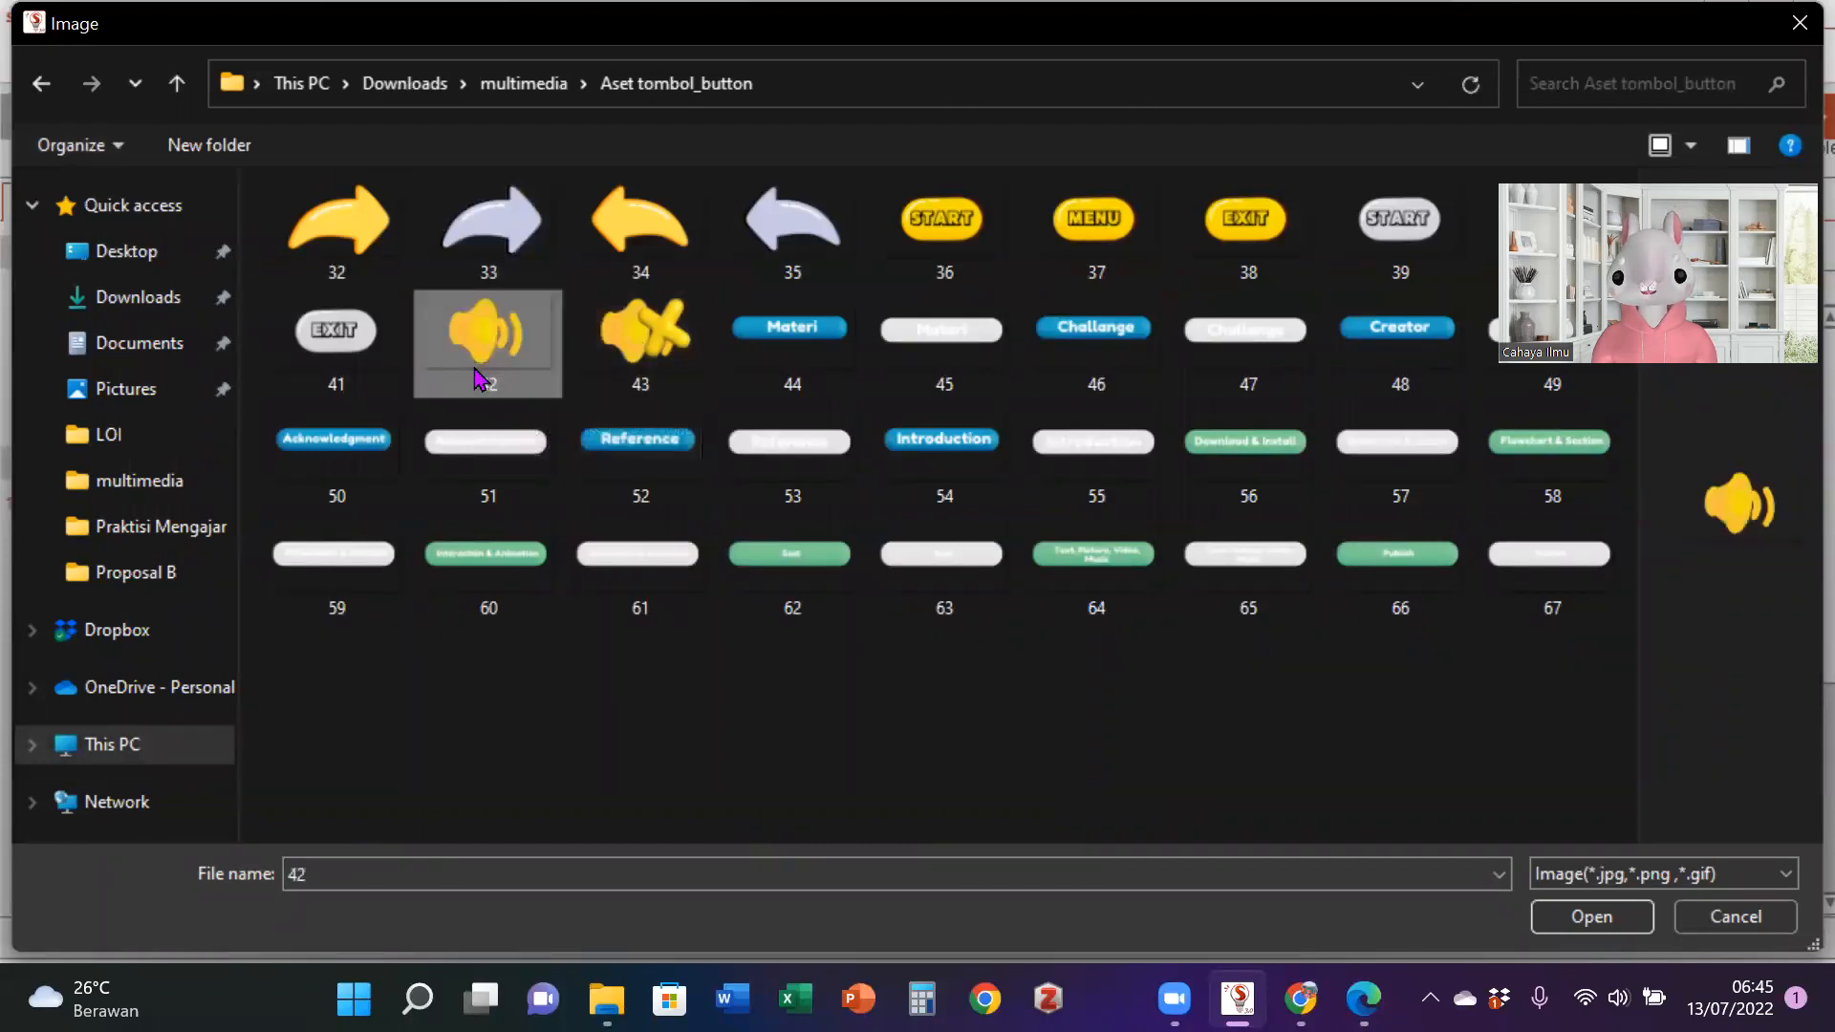
{"action": "left_click", "coordinate": [659, 339], "text": "ctrl"}
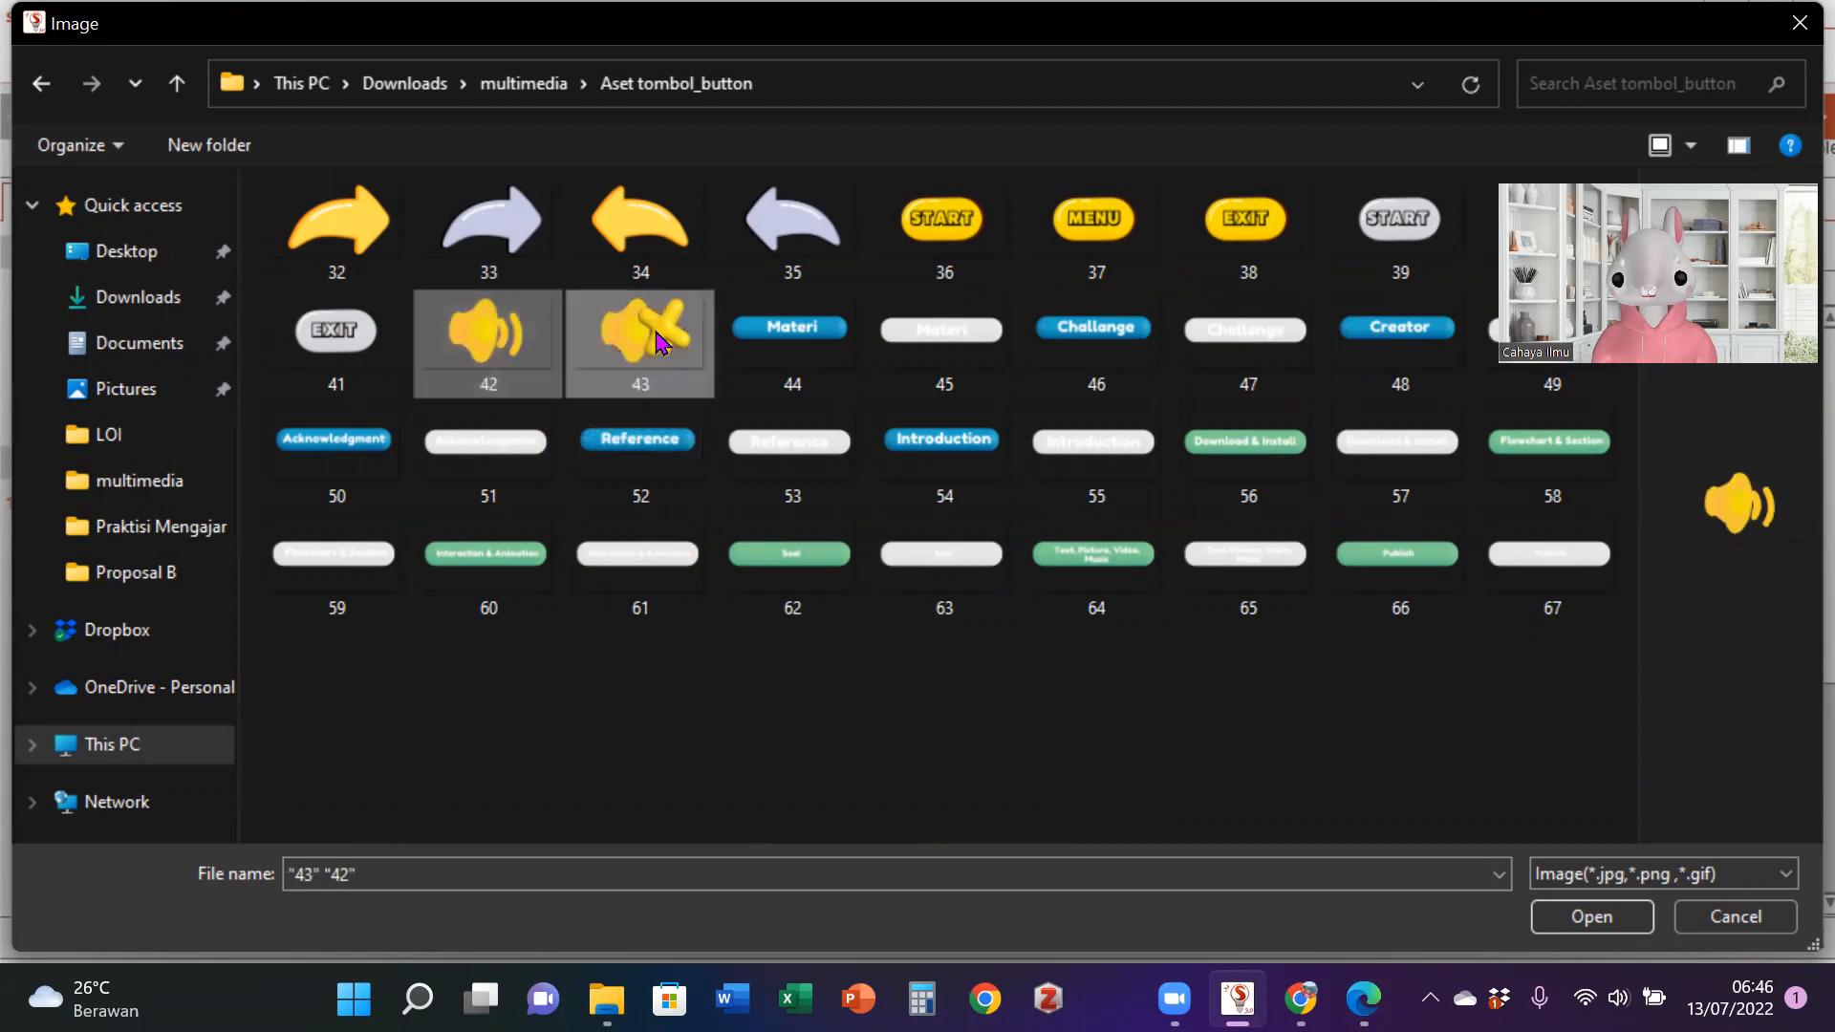
{"action": "left_click", "coordinate": [1586, 920]}
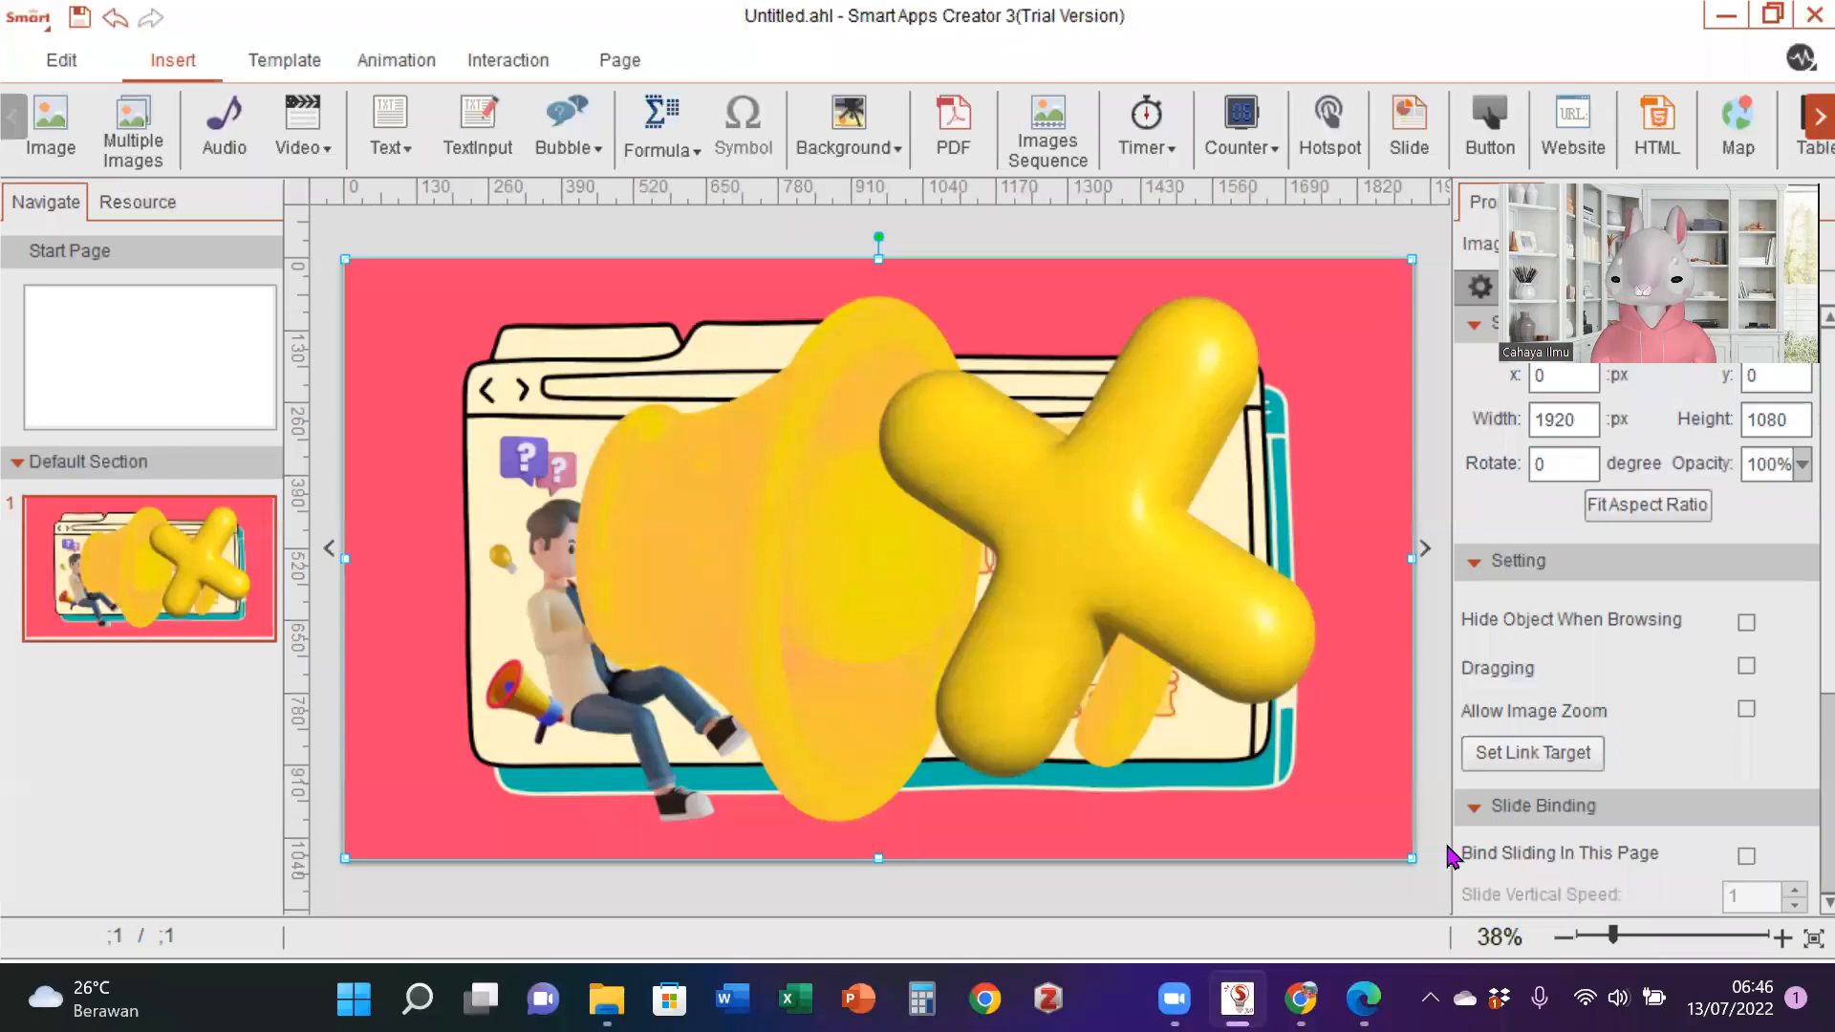
- Shrink muted-speaker image 43 to about 293 by 165 px and place it near the page's right edge
{"action": "left_click_drag", "start_coordinate": [1412, 850], "coordinate": [897, 569]}
{"action": "left_click_drag", "start_coordinate": [755, 423], "coordinate": [761, 648]}
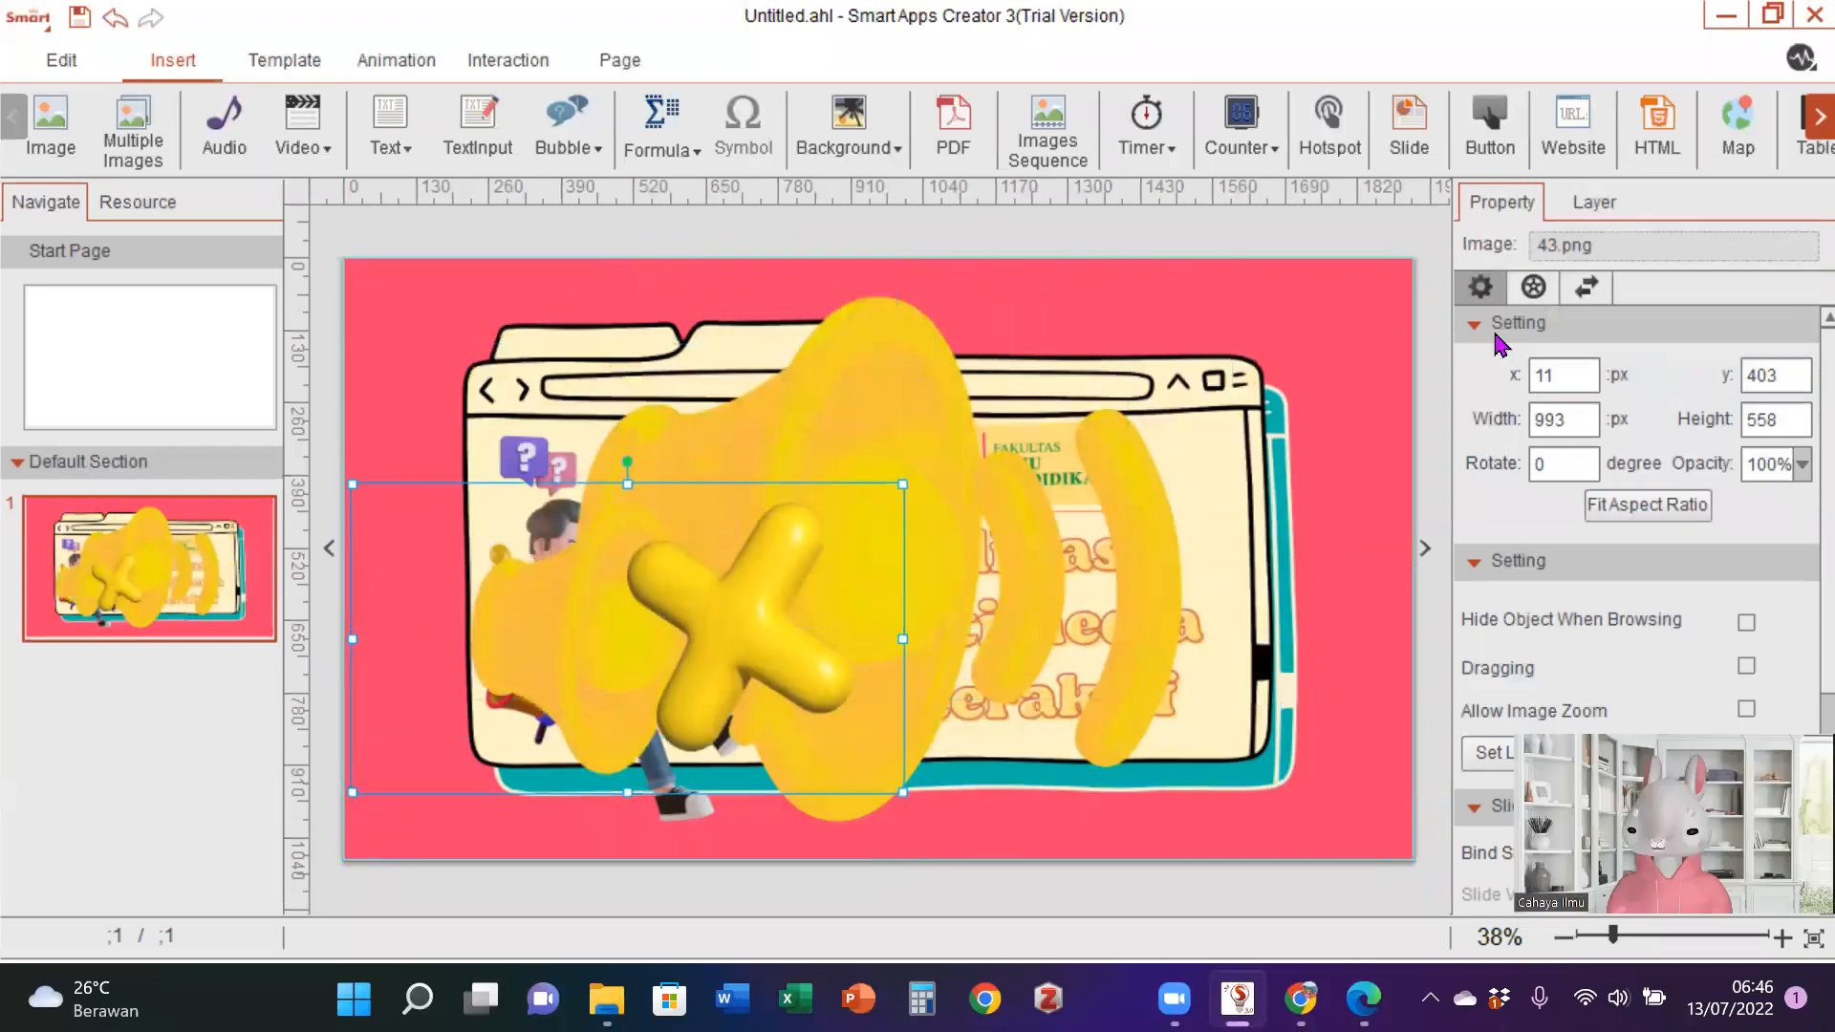
{"action": "left_click_drag", "start_coordinate": [905, 790], "coordinate": [1456, 531]}
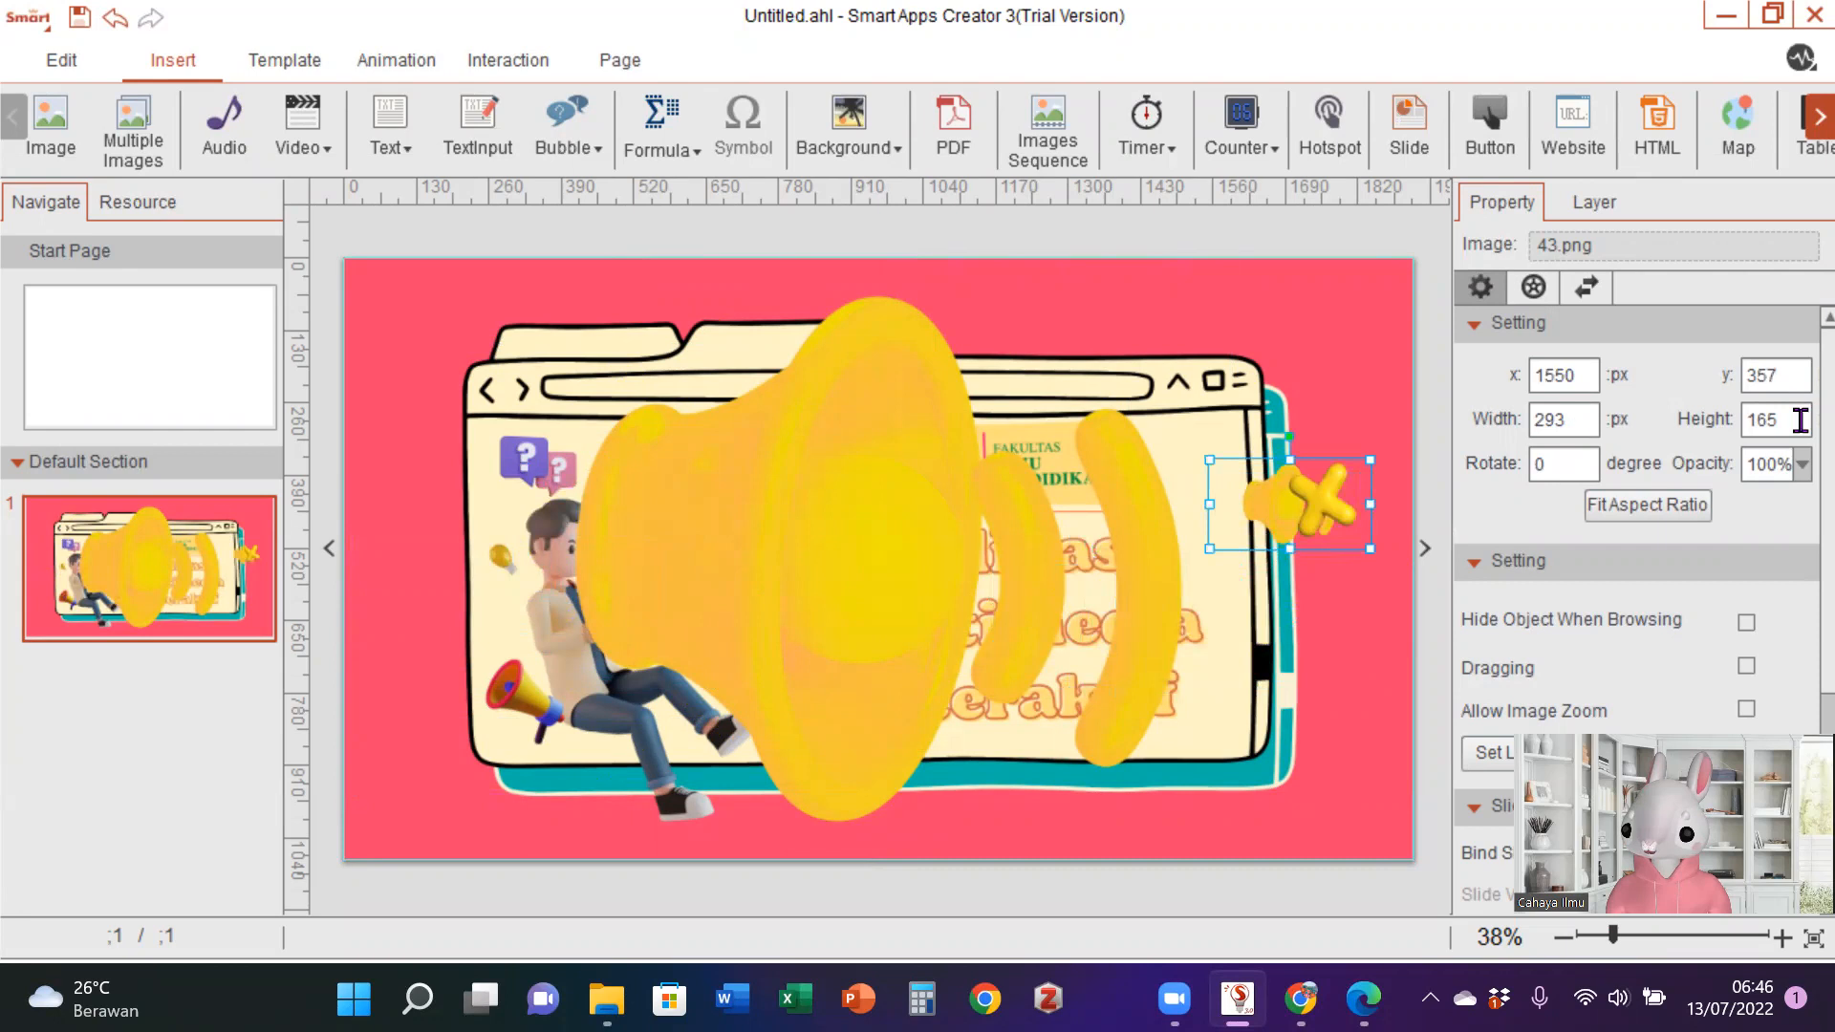
- Set speaker image 42 to 293 by 165 px and place both speaker icons side by side in the page's lower-left corner
{"action": "left_click", "coordinate": [855, 659]}
{"action": "double_click", "coordinate": [1595, 420]}
{"action": "type", "text": "293"}
{"action": "double_click", "coordinate": [1787, 421]}
{"action": "type", "text": "165"}
{"action": "key", "text": "Return"}
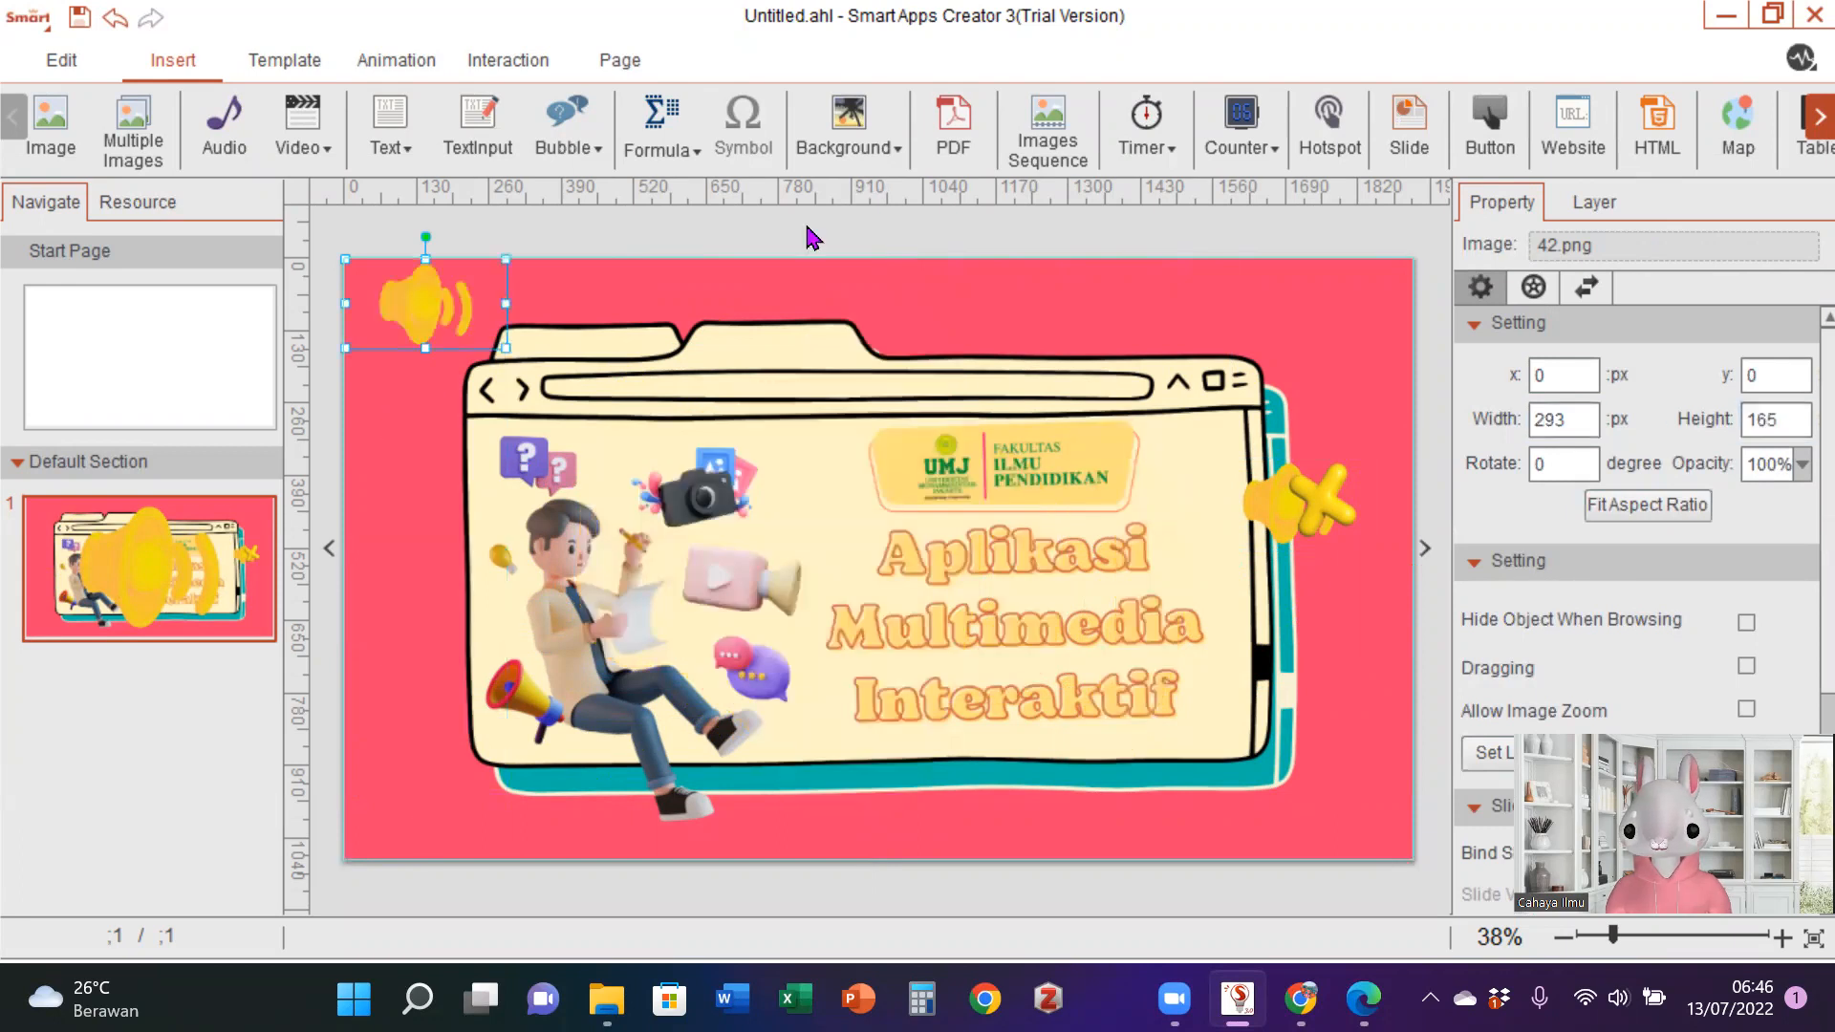
{"action": "left_click_drag", "start_coordinate": [462, 313], "coordinate": [459, 808]}
{"action": "left_click_drag", "start_coordinate": [1304, 512], "coordinate": [633, 794]}
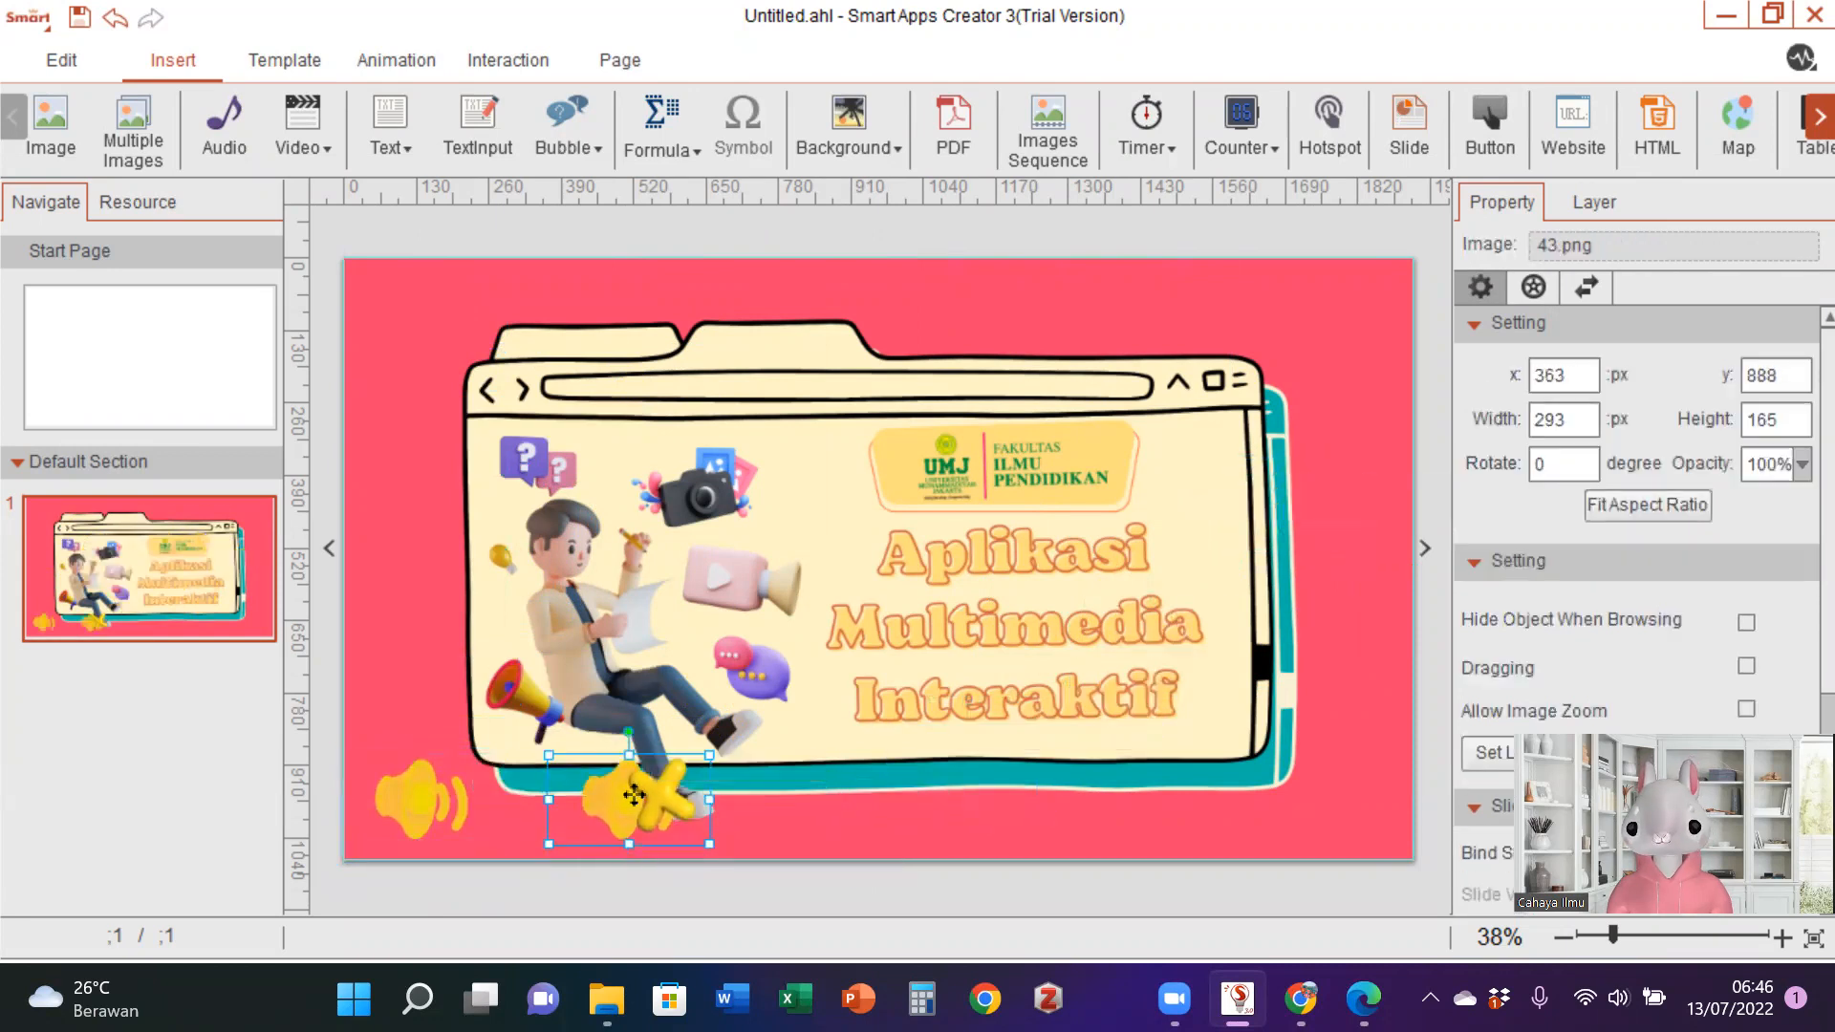
{"action": "left_click", "coordinate": [424, 811]}
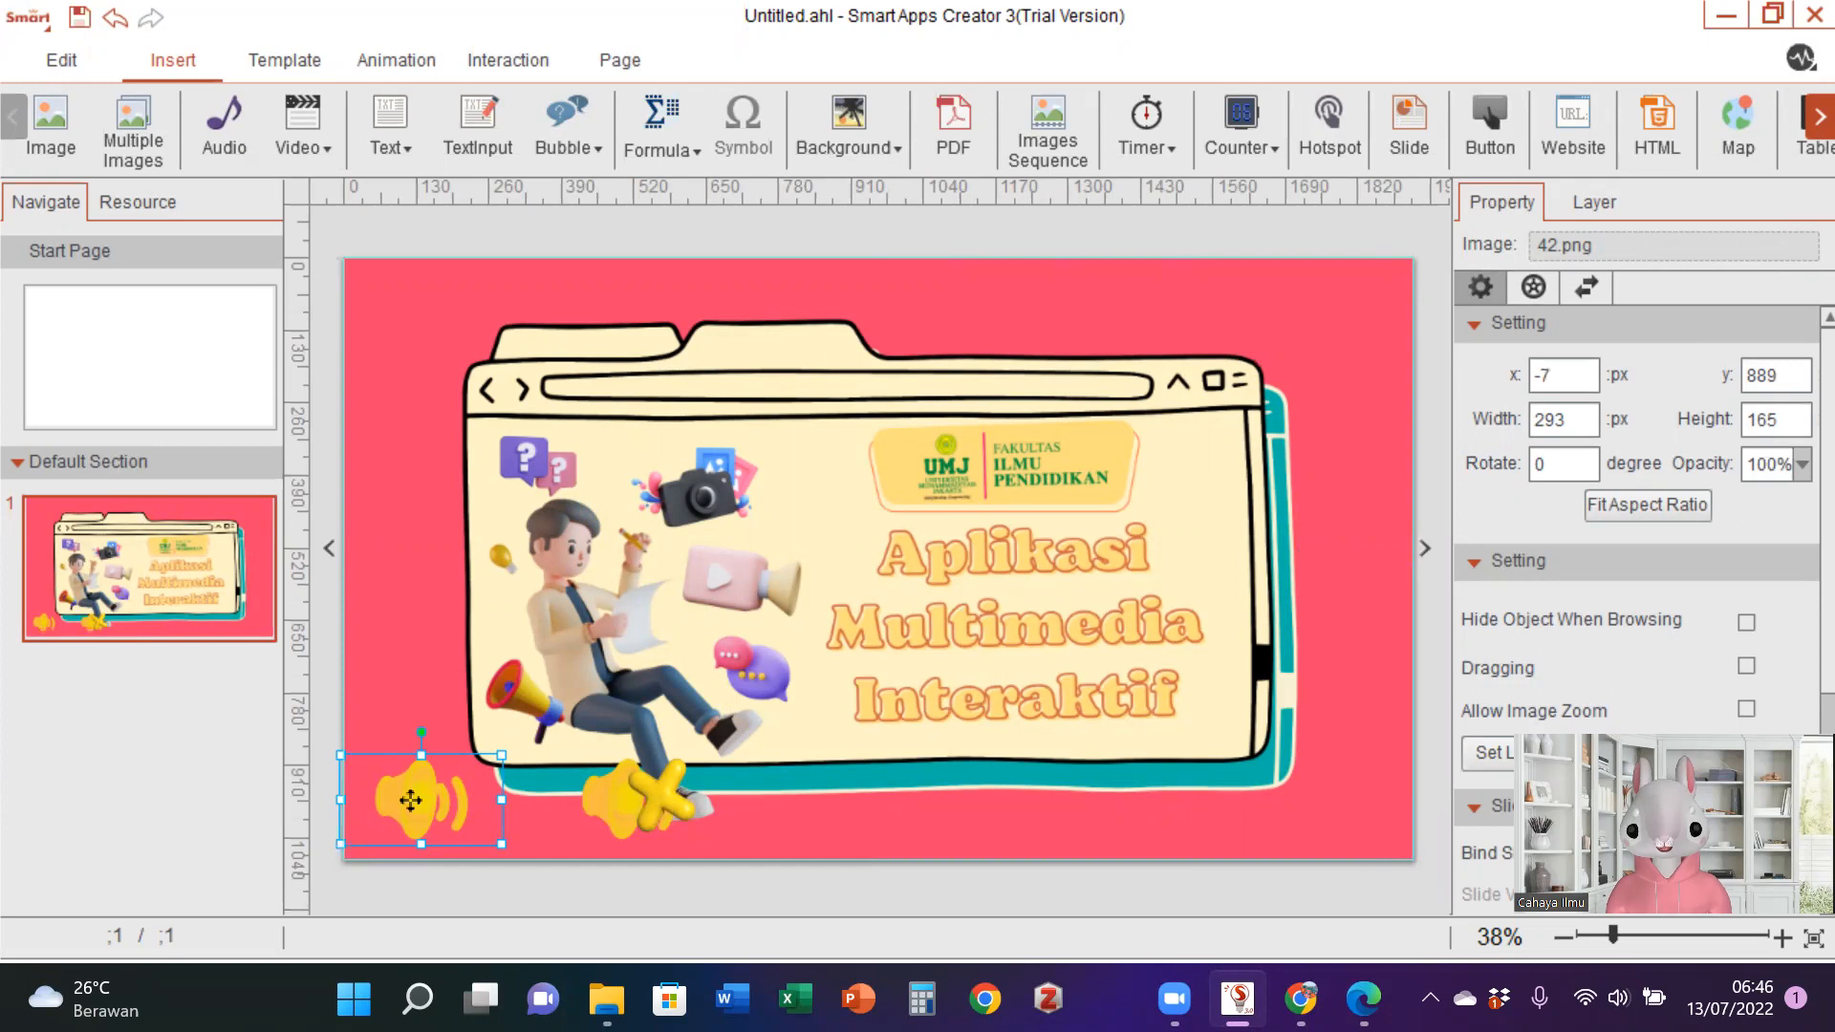
{"action": "left_click", "coordinate": [545, 80]}
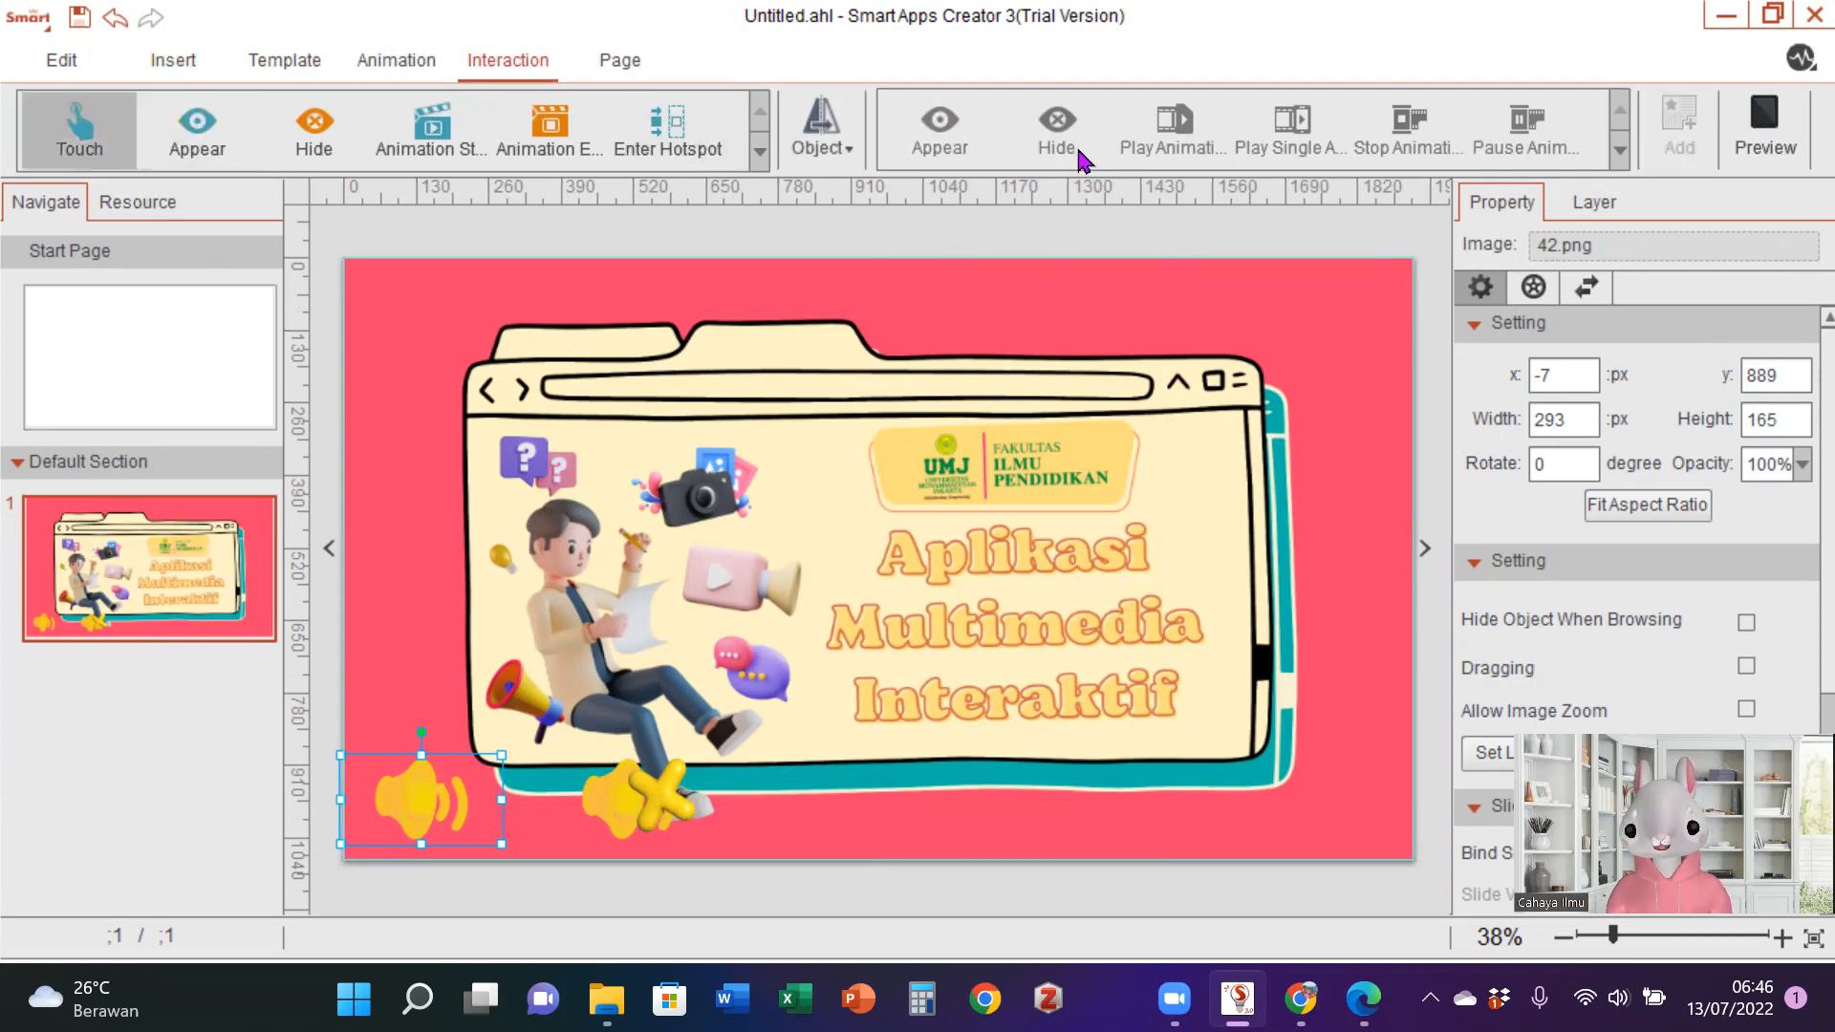
{"action": "left_click", "coordinate": [849, 151]}
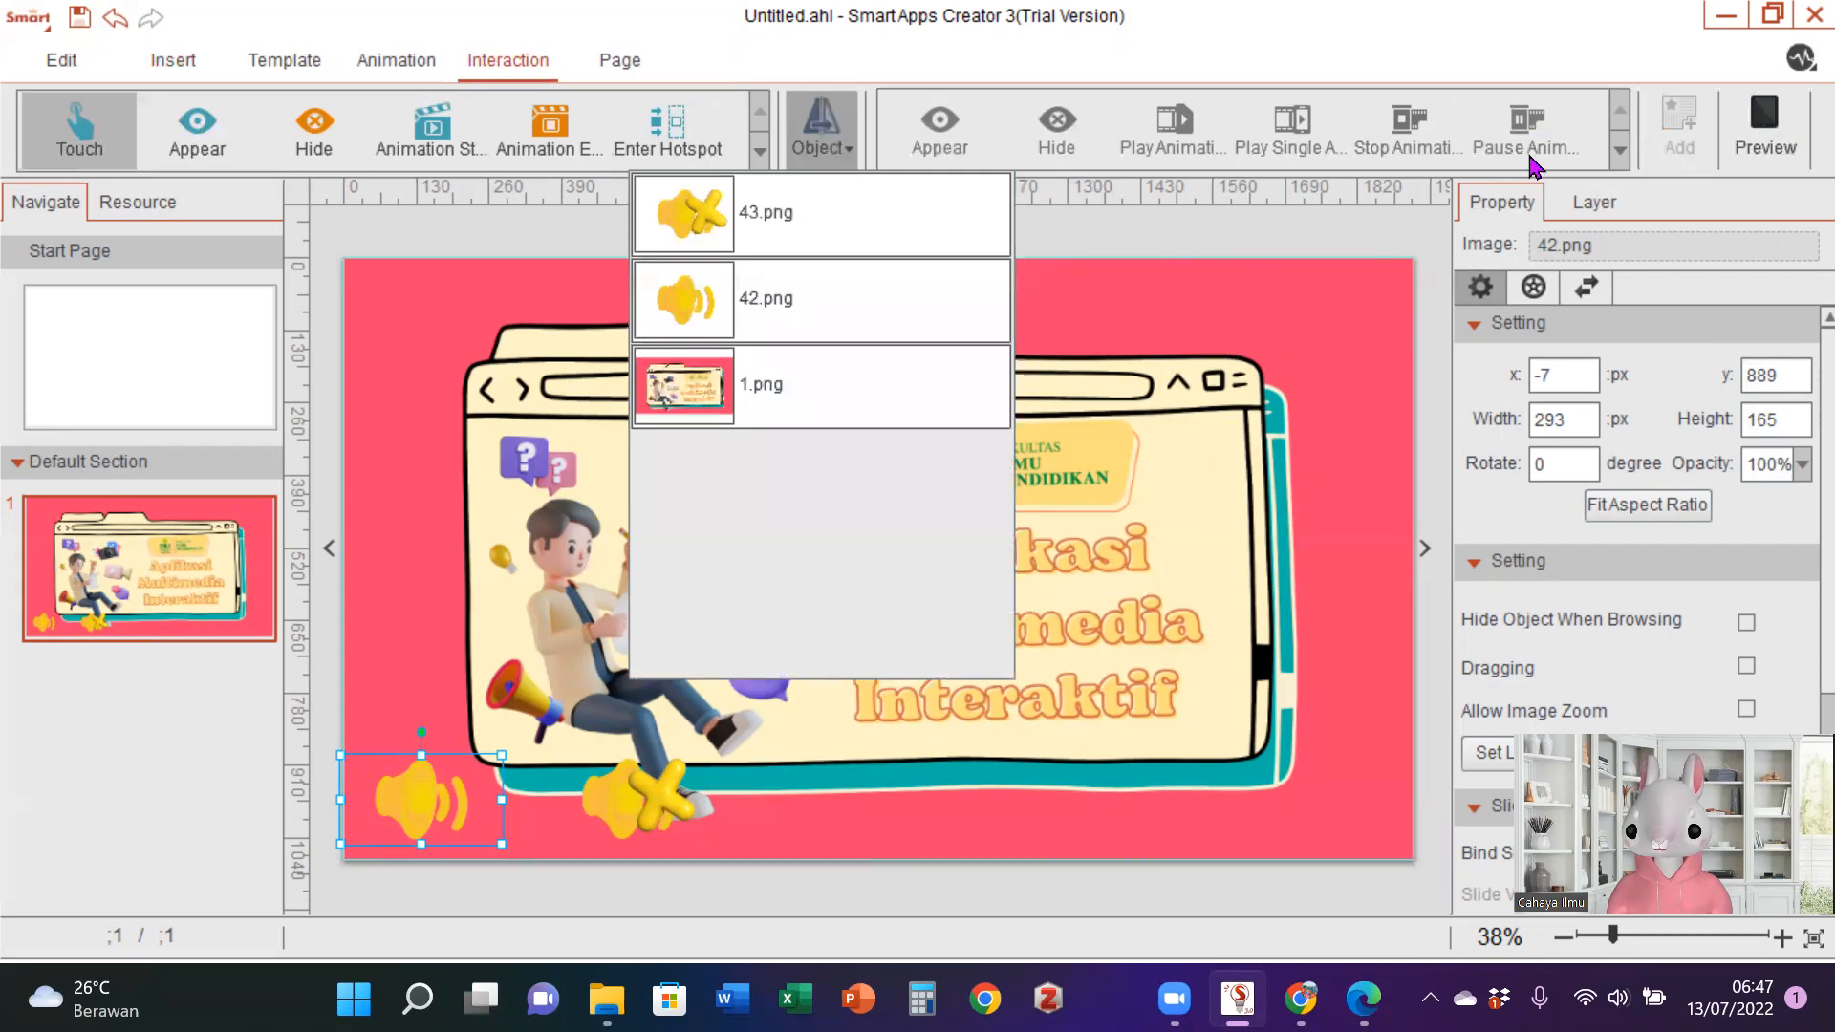
{"action": "left_click", "coordinate": [1352, 473]}
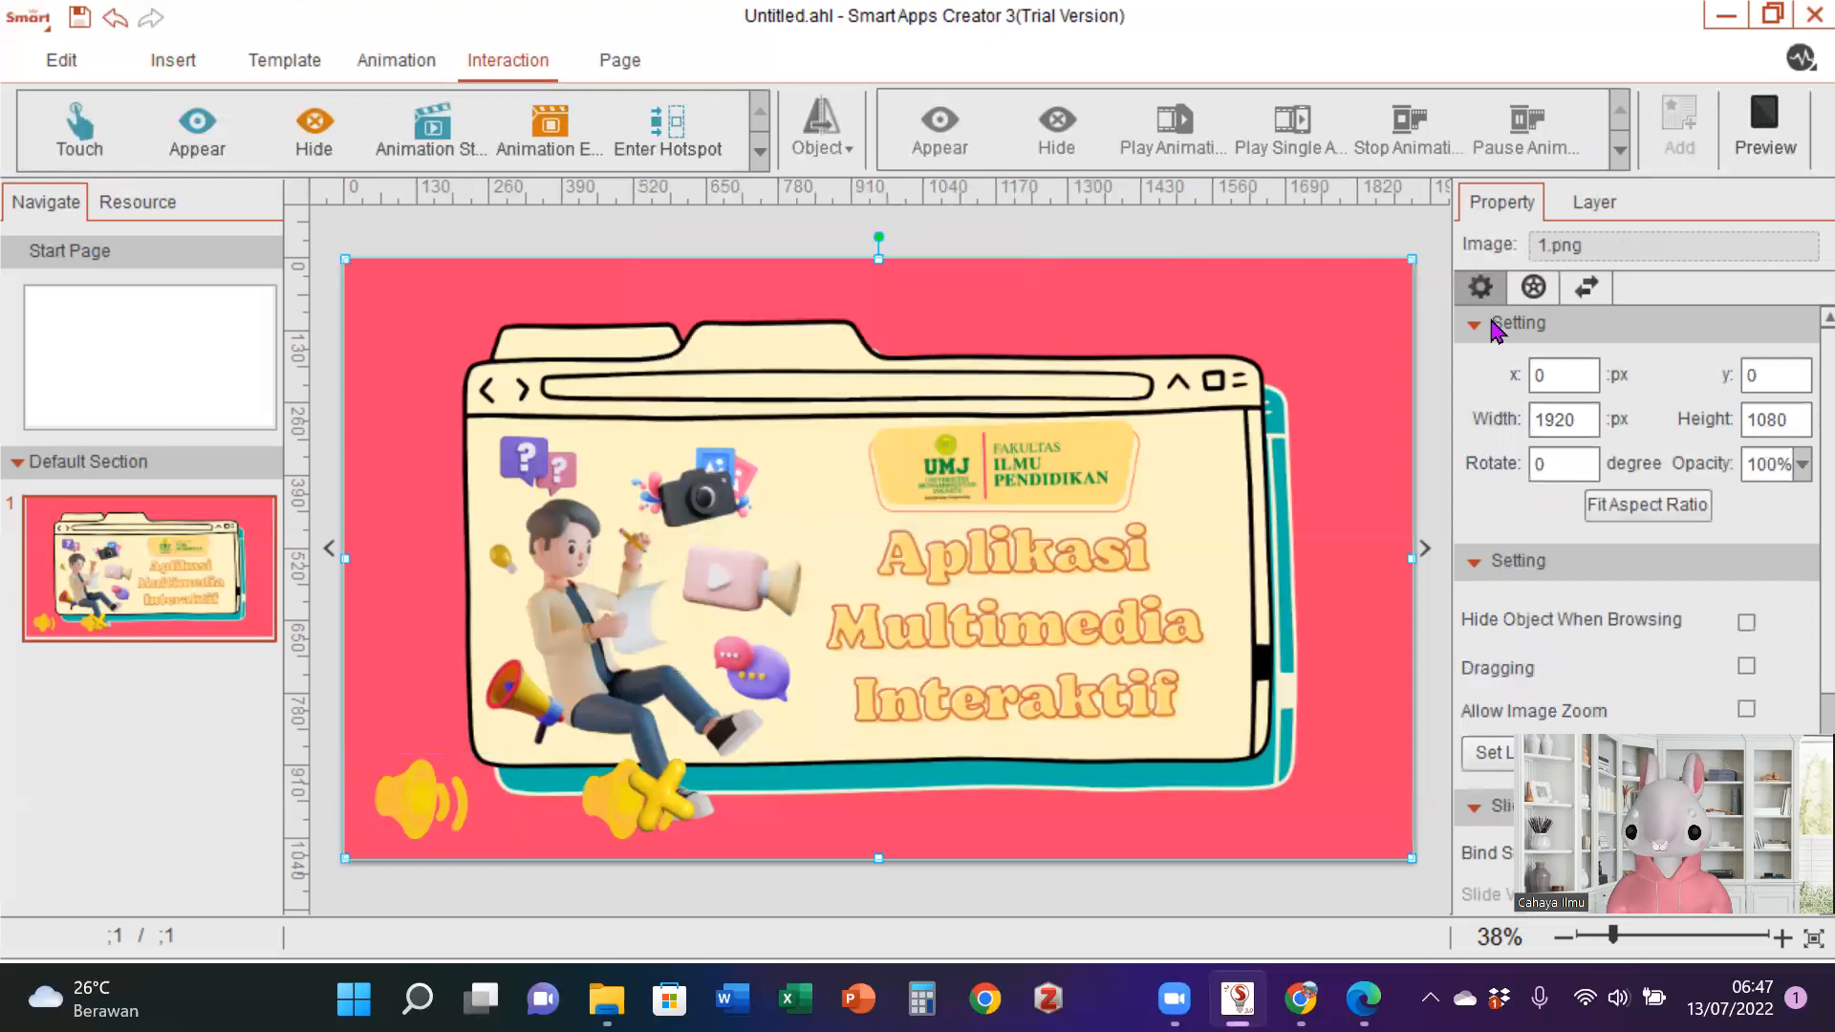
{"action": "left_click", "coordinate": [1609, 212]}
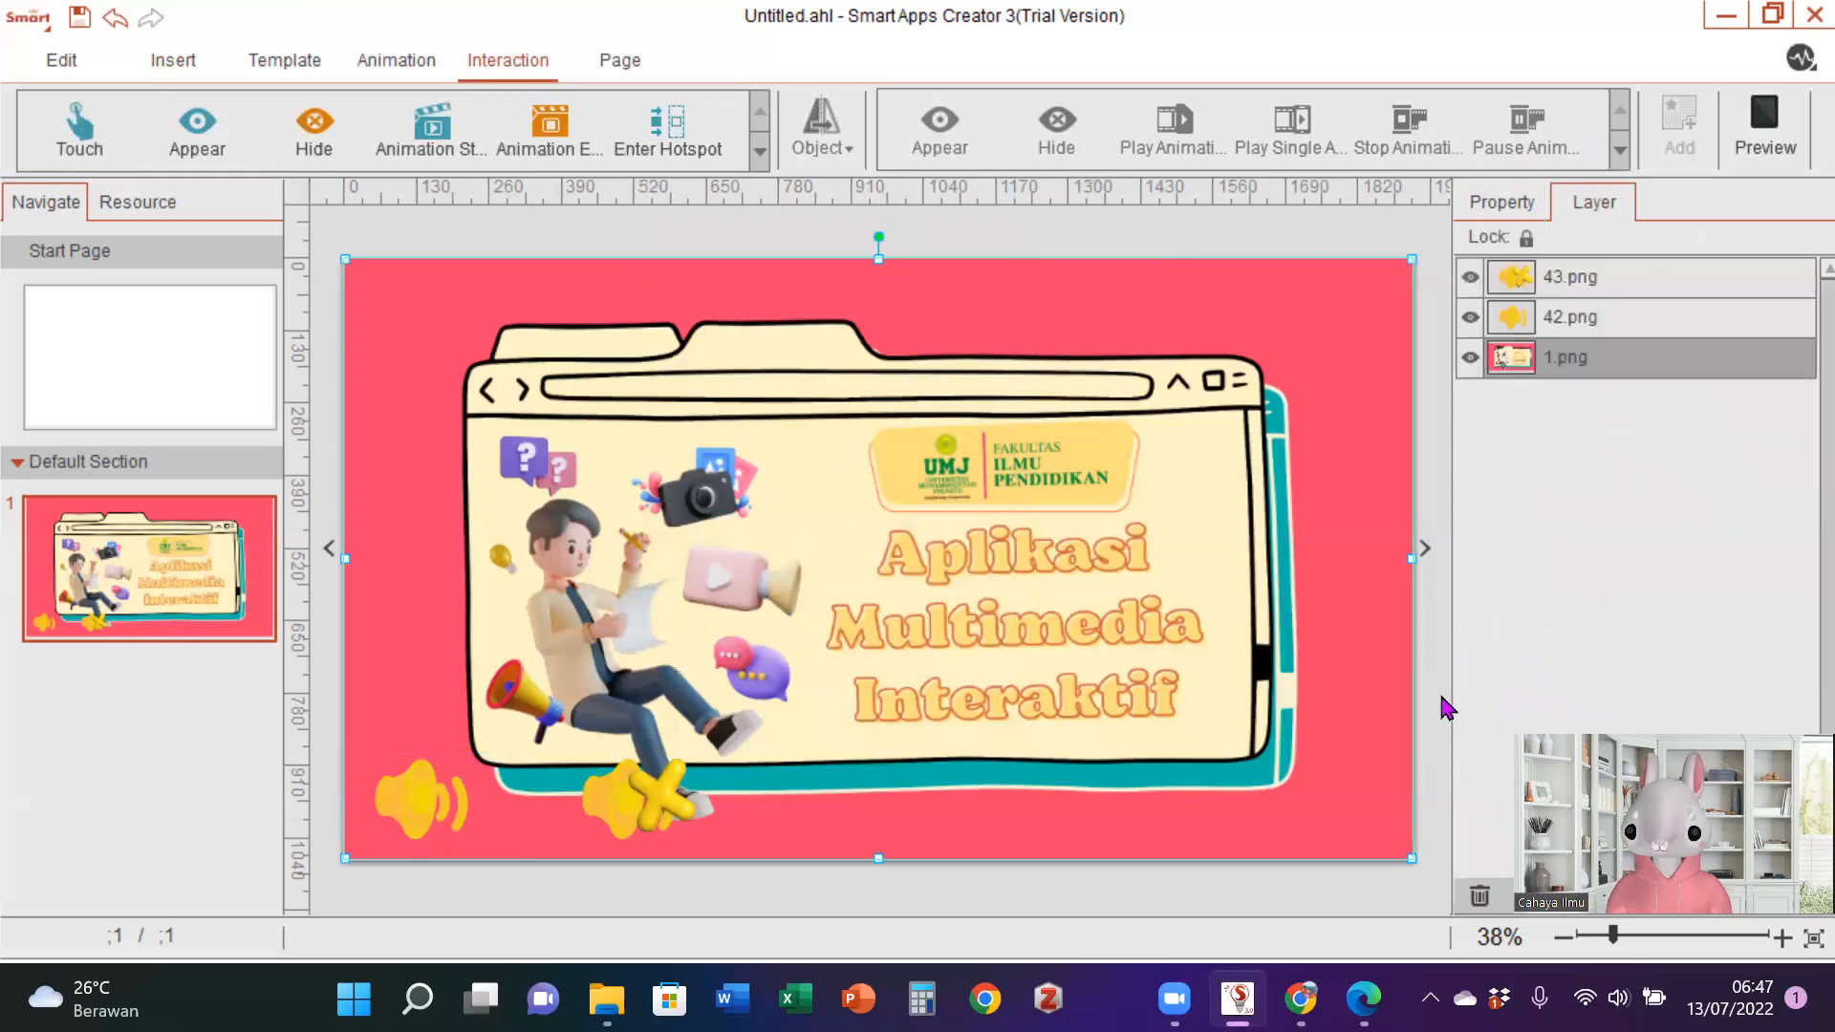
{"action": "left_click", "coordinate": [97, 64]}
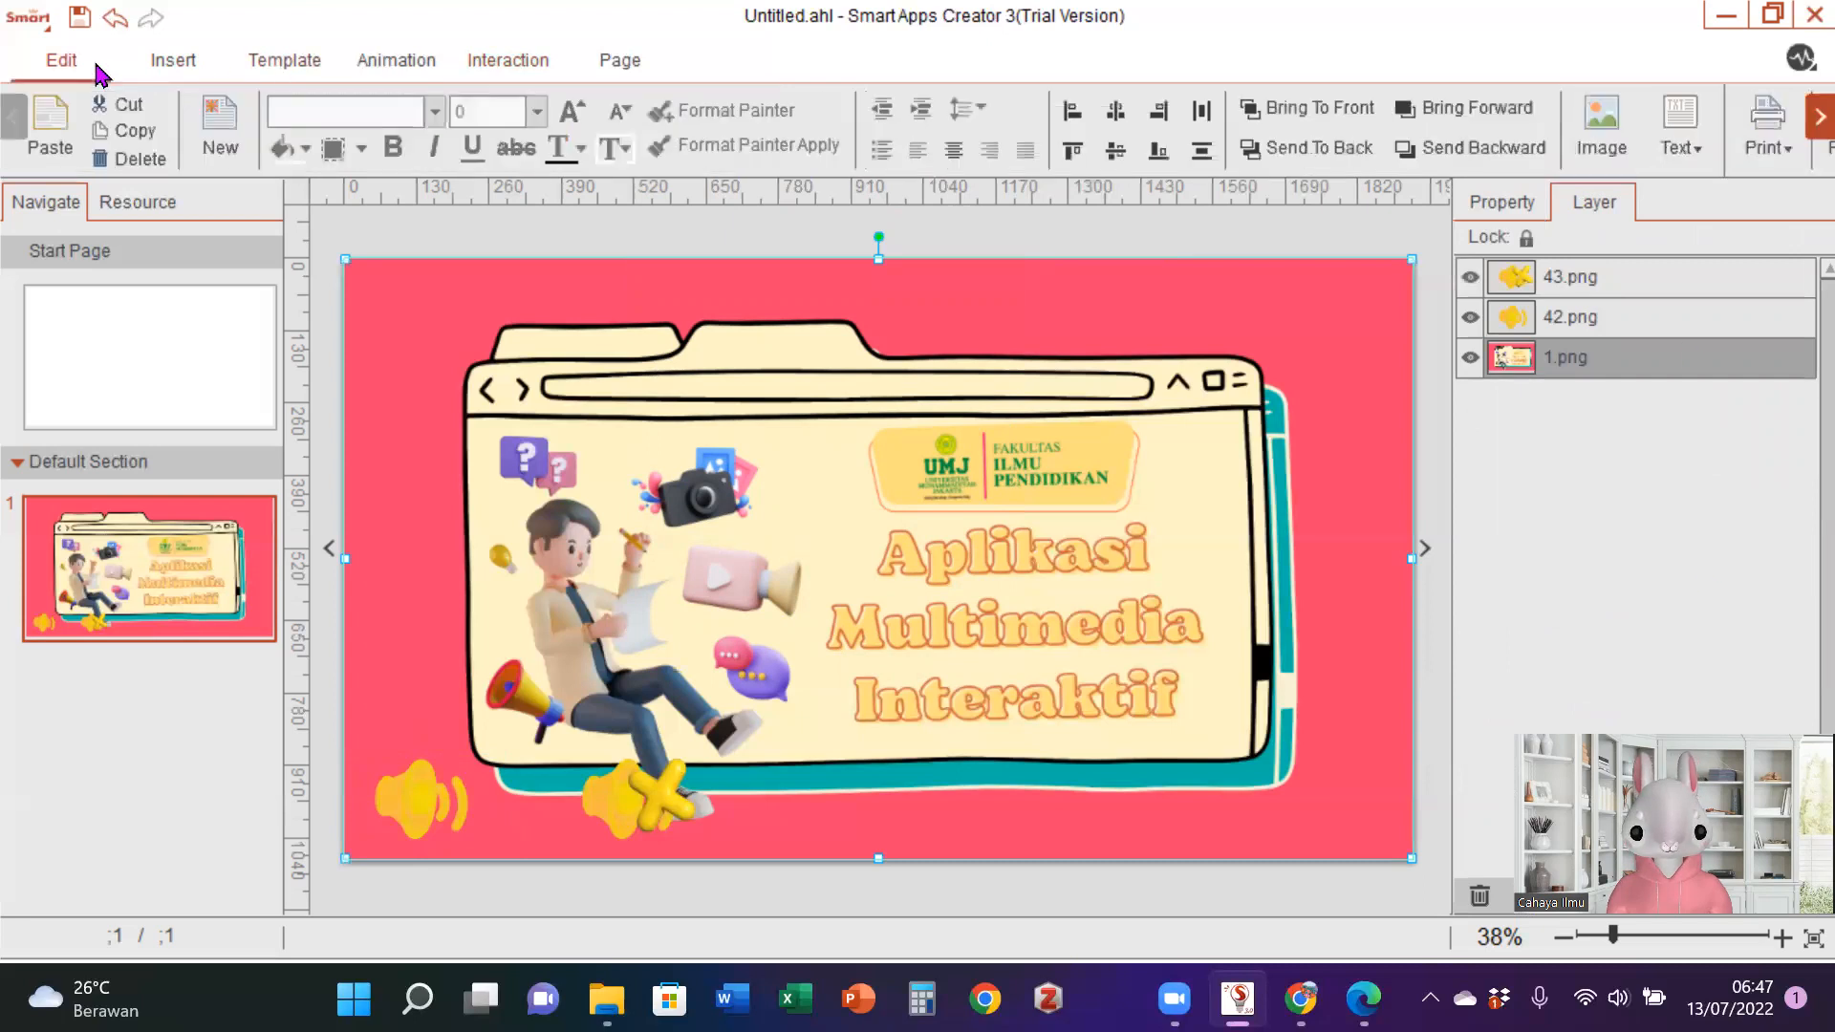
- Insert the bensound-hey audio file from the Matkul Multimedia folder onto page 1
{"action": "left_click", "coordinate": [216, 63]}
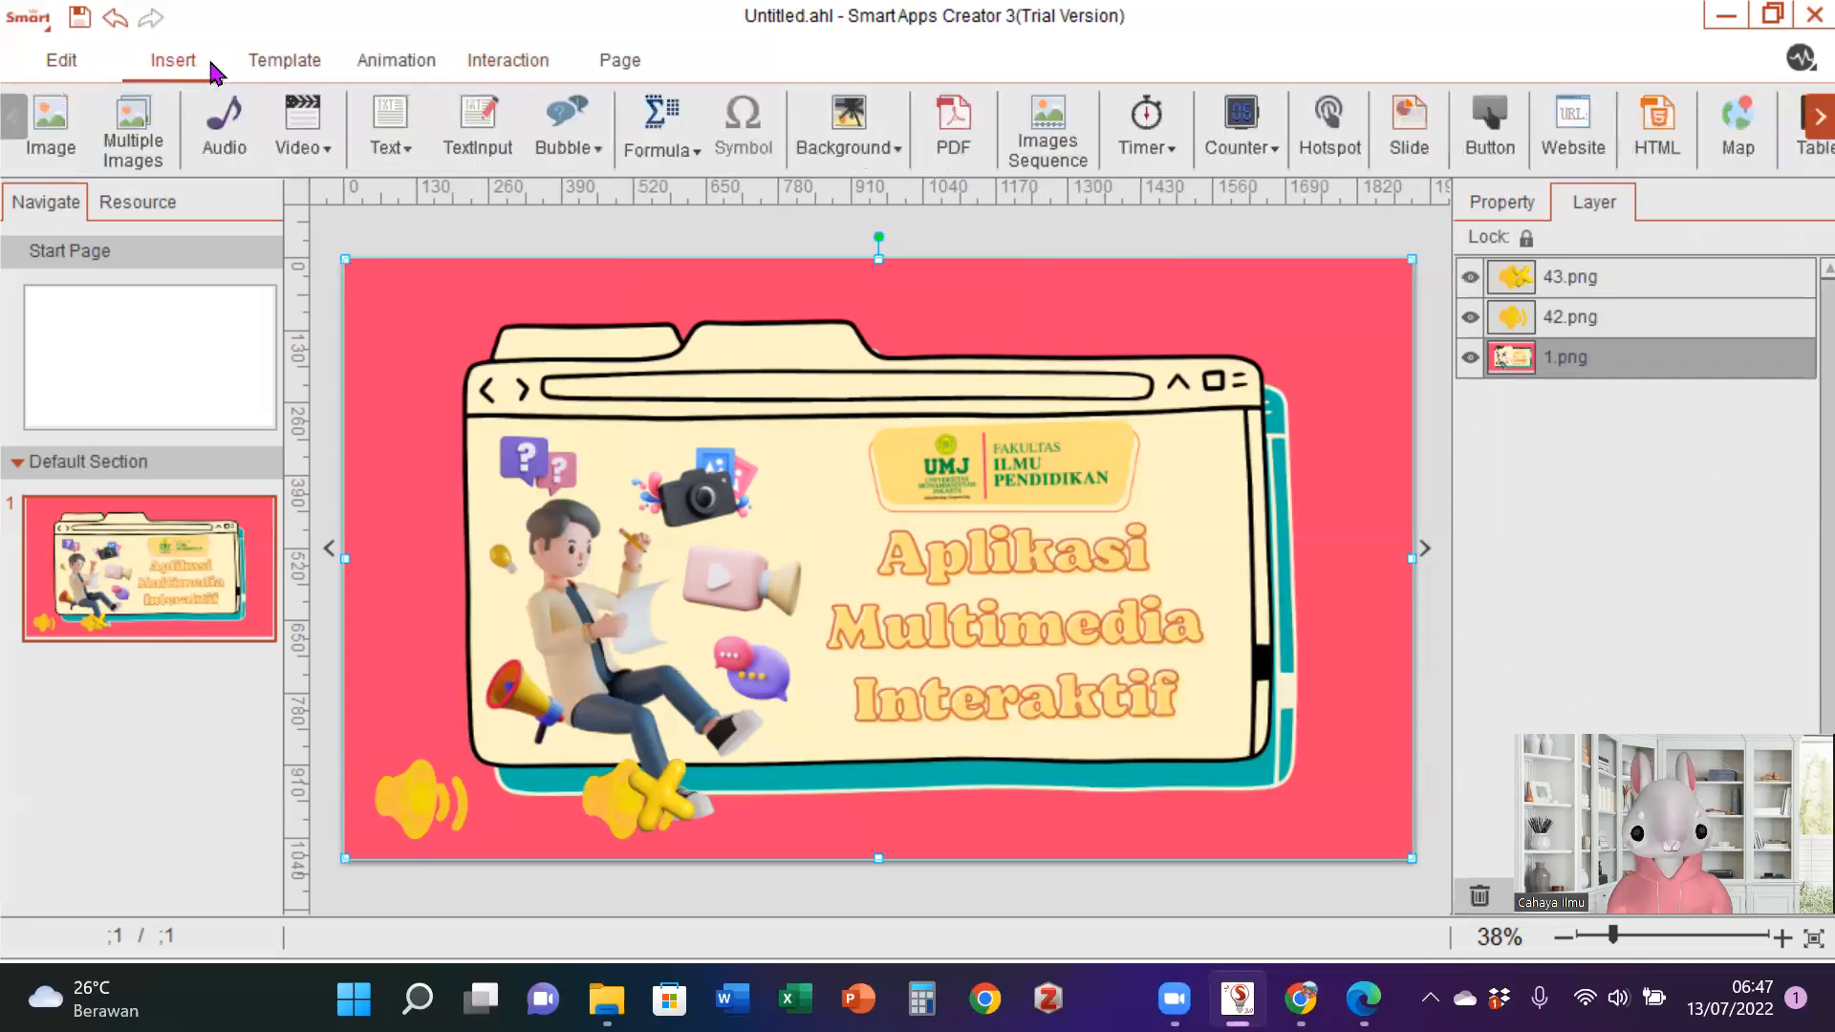
{"action": "left_click", "coordinate": [217, 113]}
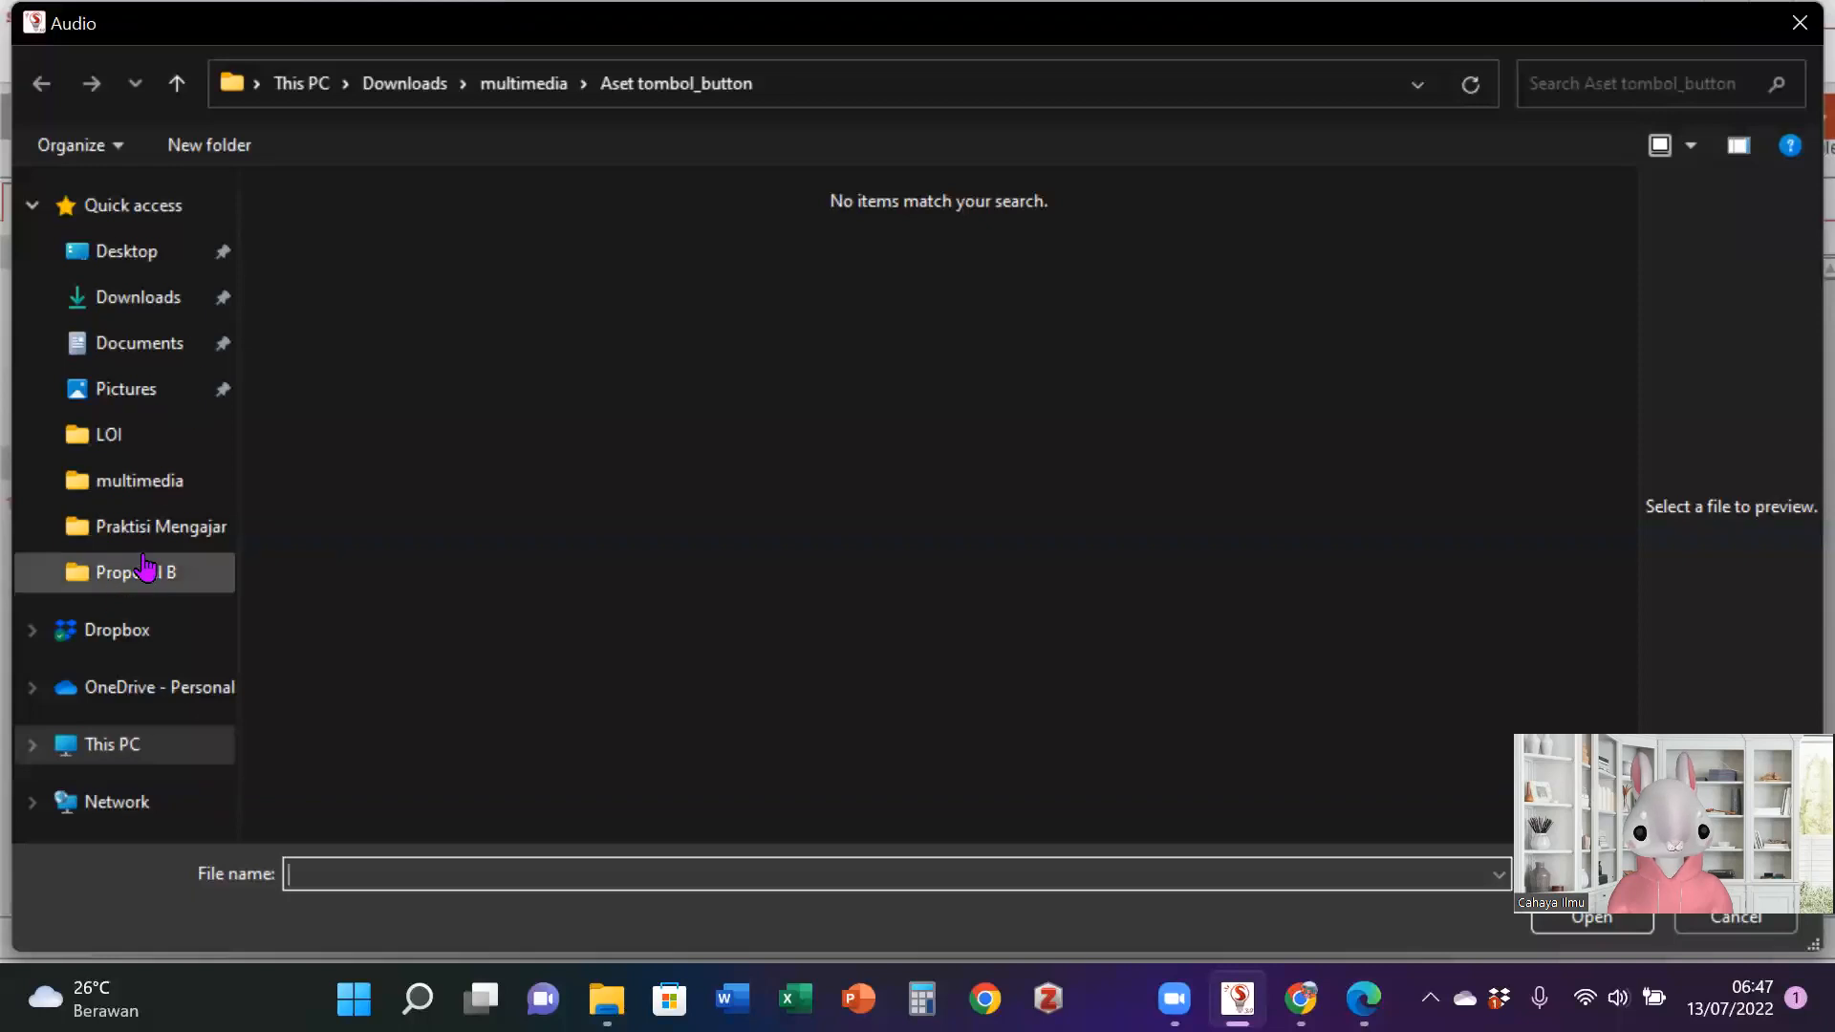
{"action": "left_click", "coordinate": [152, 344]}
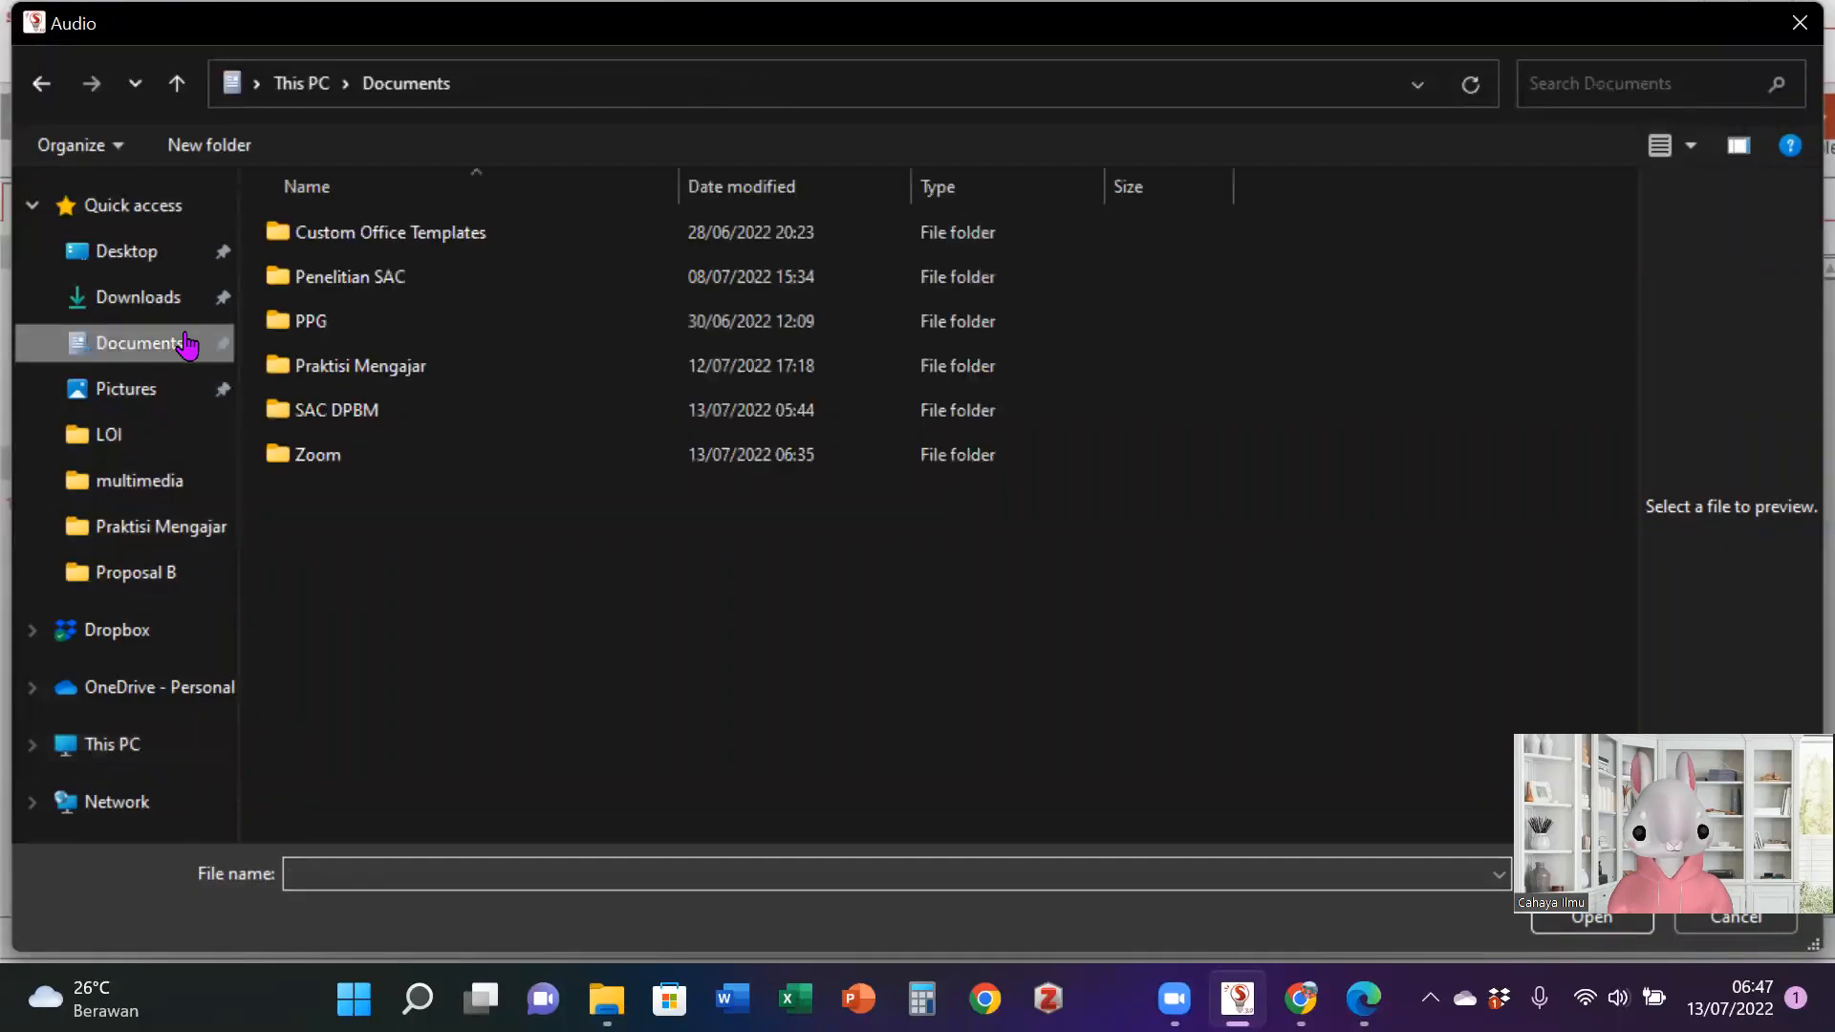
{"action": "double_click", "coordinate": [363, 278]}
{"action": "double_click", "coordinate": [387, 235]}
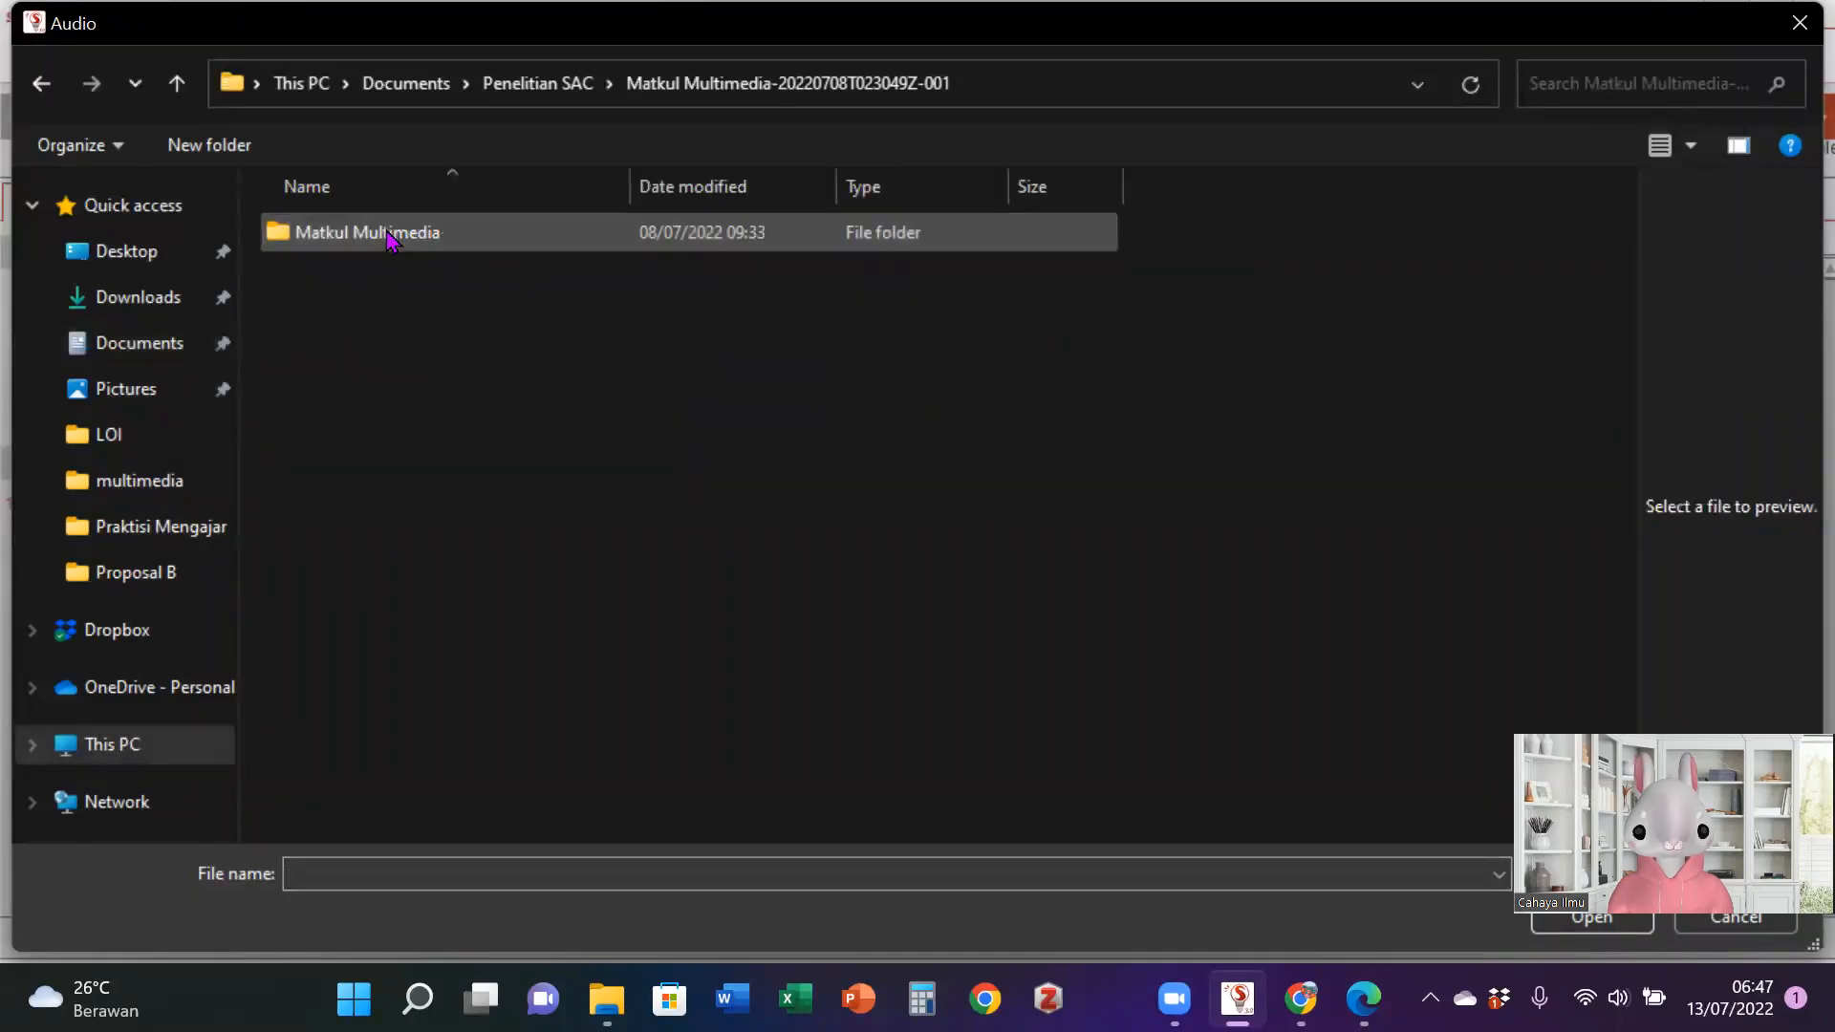
{"action": "double_click", "coordinate": [387, 234]}
{"action": "left_click", "coordinate": [421, 279]}
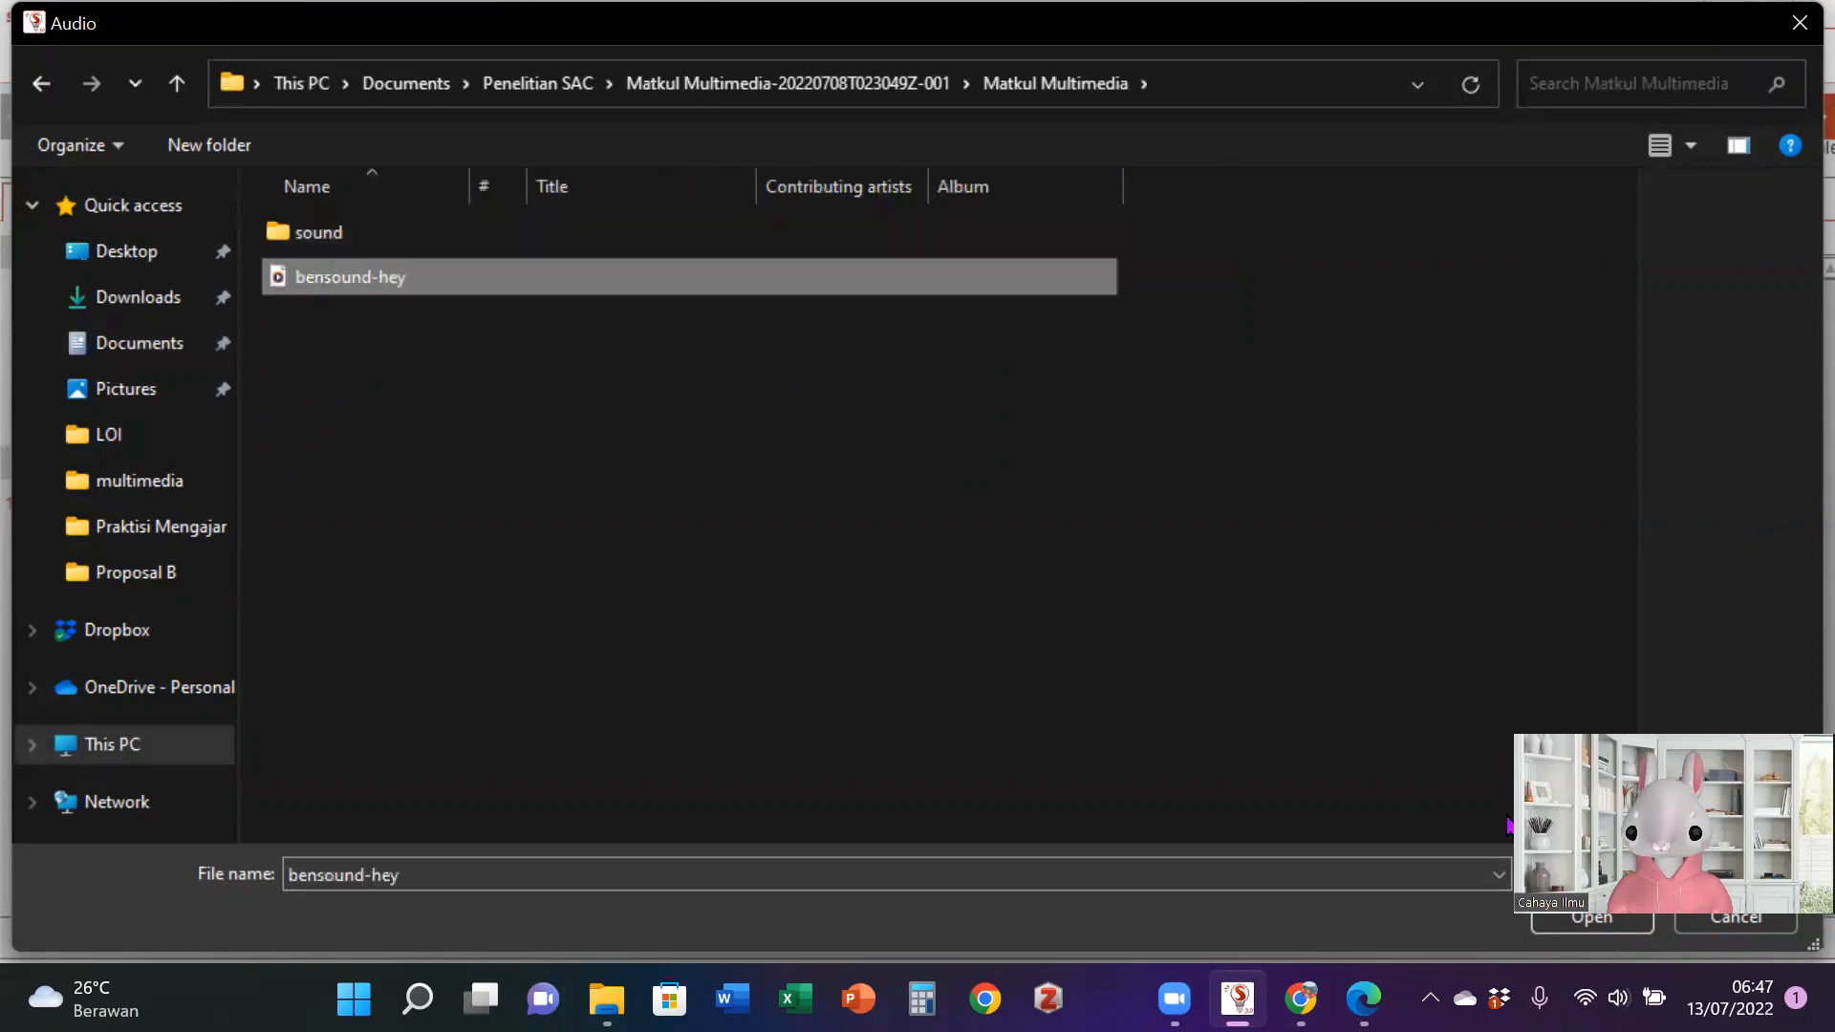
{"action": "key", "text": "Return"}
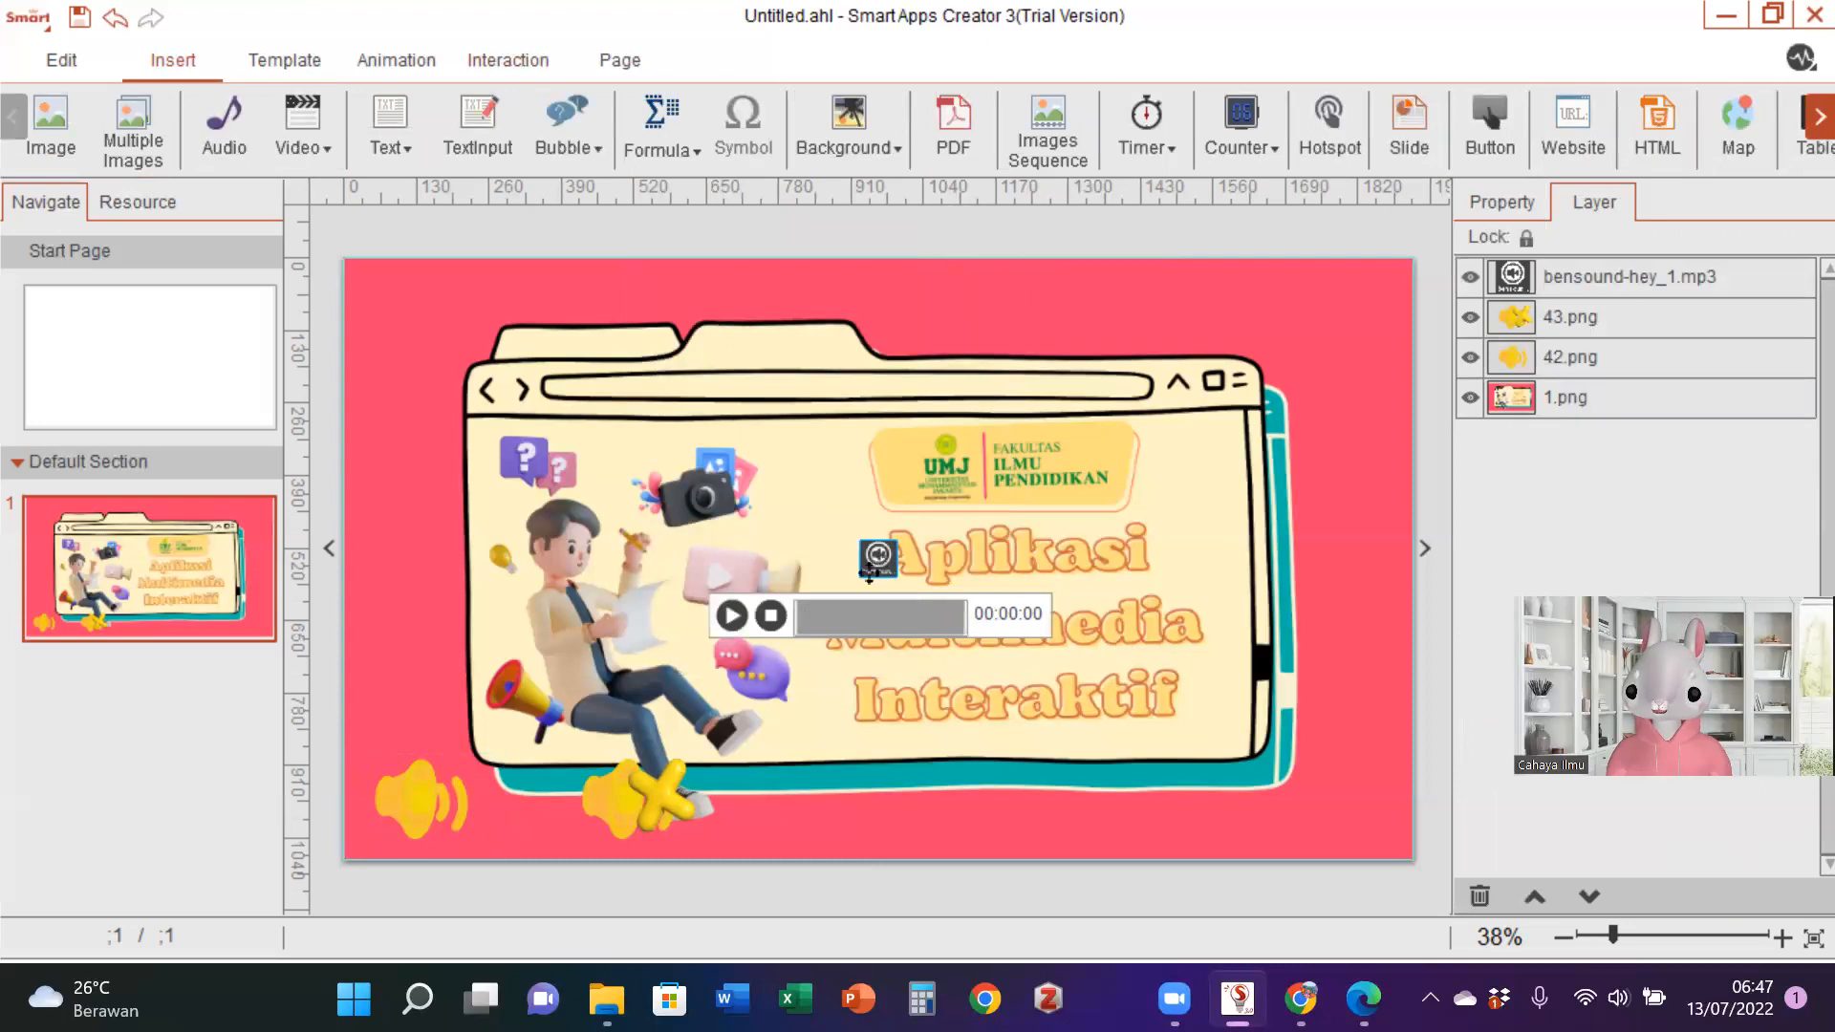
- Examine the bensound-hey_1.mp3 audio's playback properties and preview the cover page
{"action": "left_click", "coordinate": [1548, 279]}
{"action": "left_click", "coordinate": [1517, 209]}
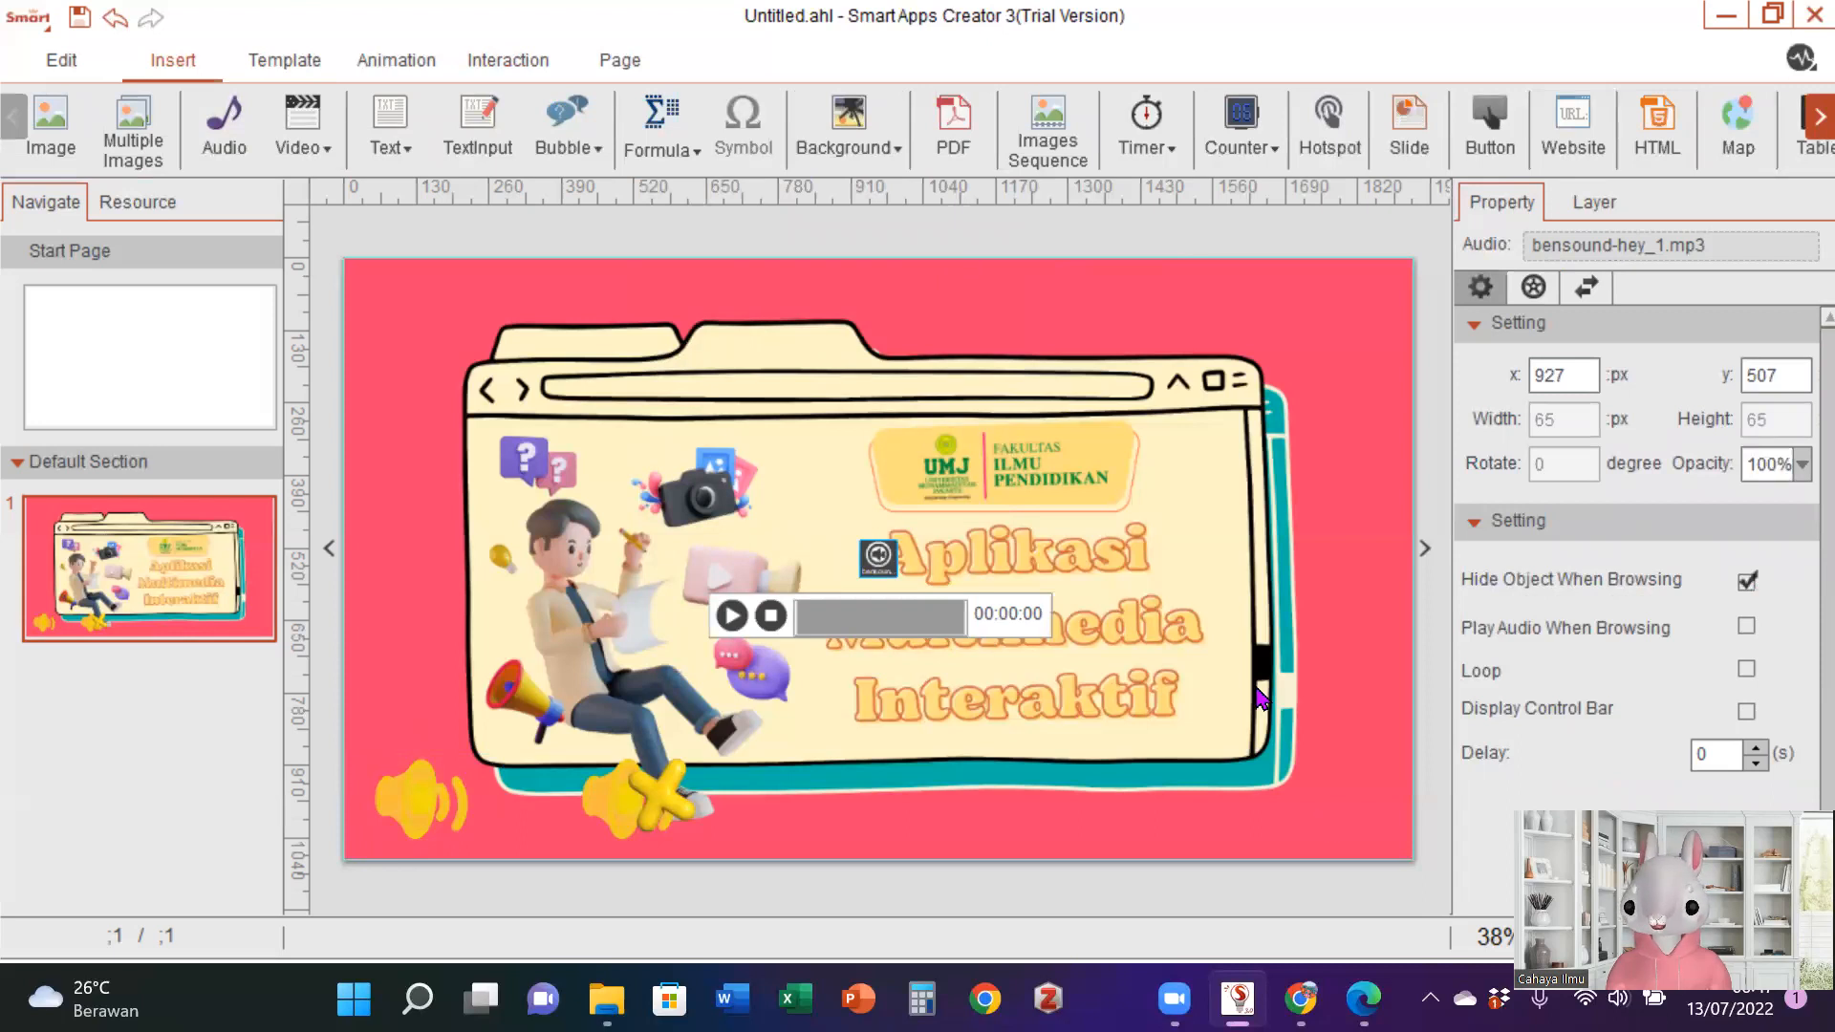
{"action": "left_click", "coordinate": [1808, 118]}
{"action": "left_click", "coordinate": [1808, 119]}
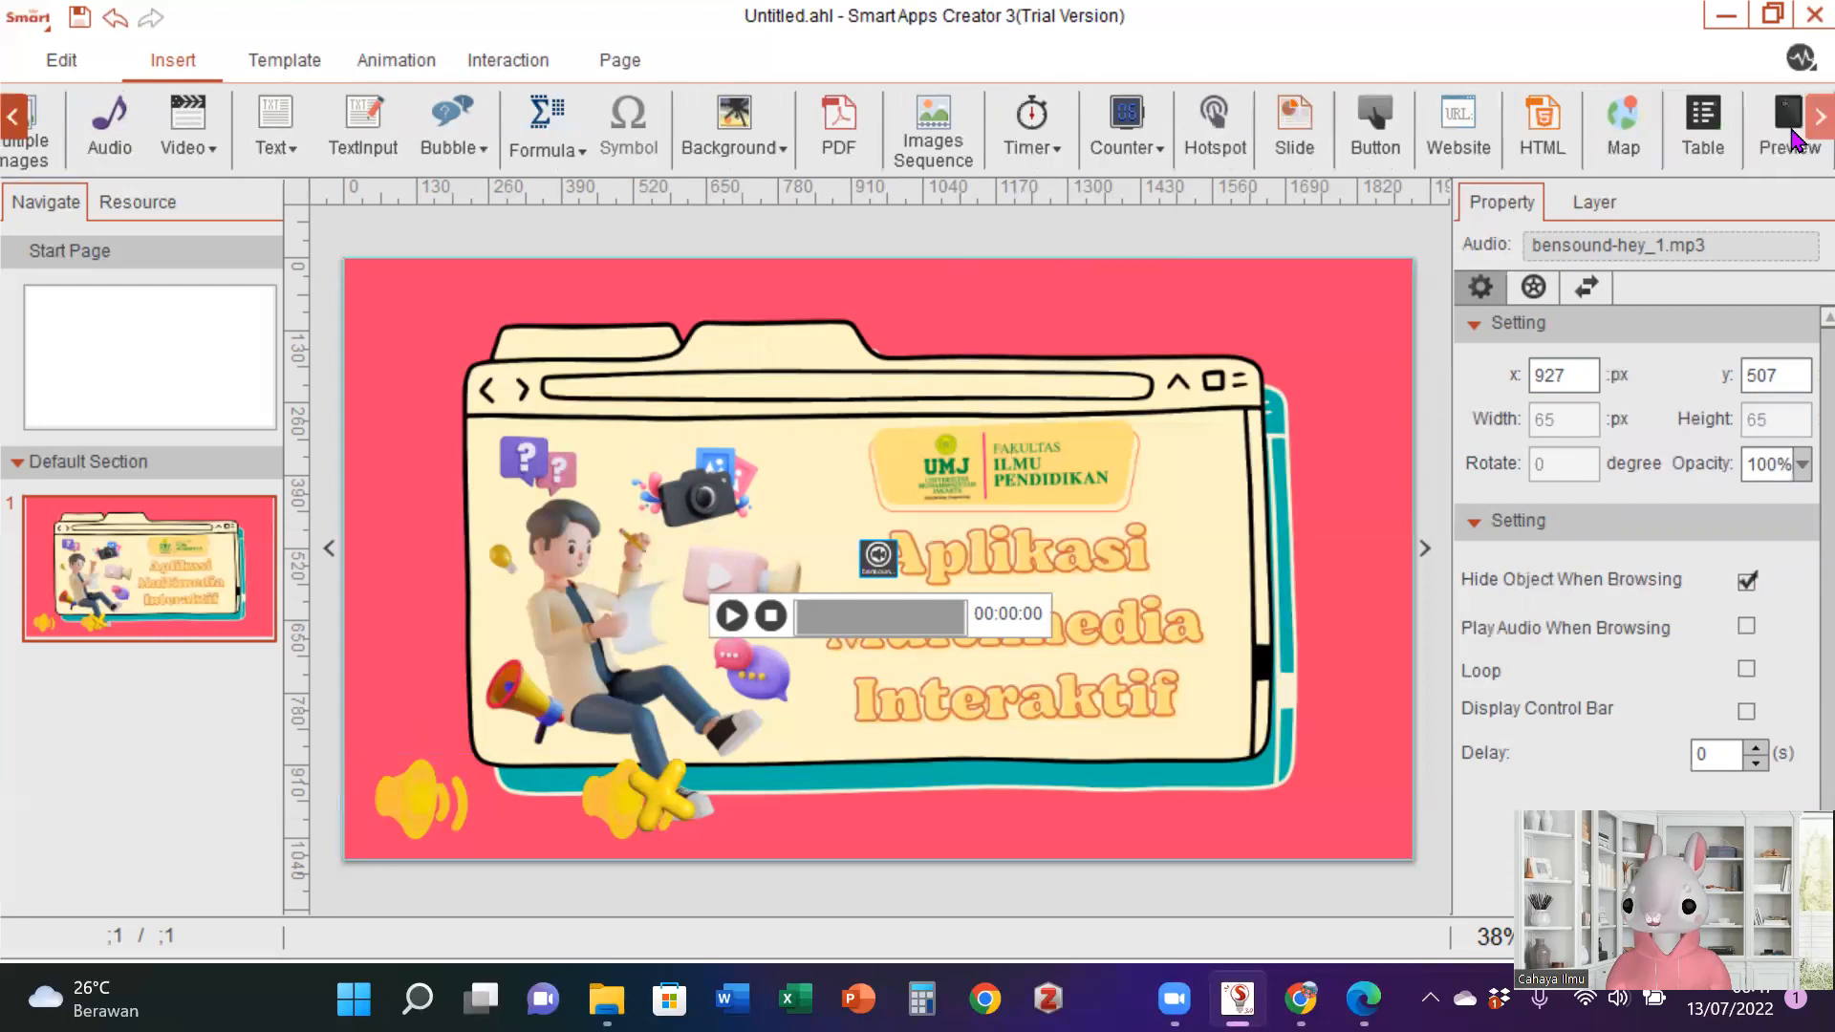
{"action": "left_click", "coordinate": [1791, 134]}
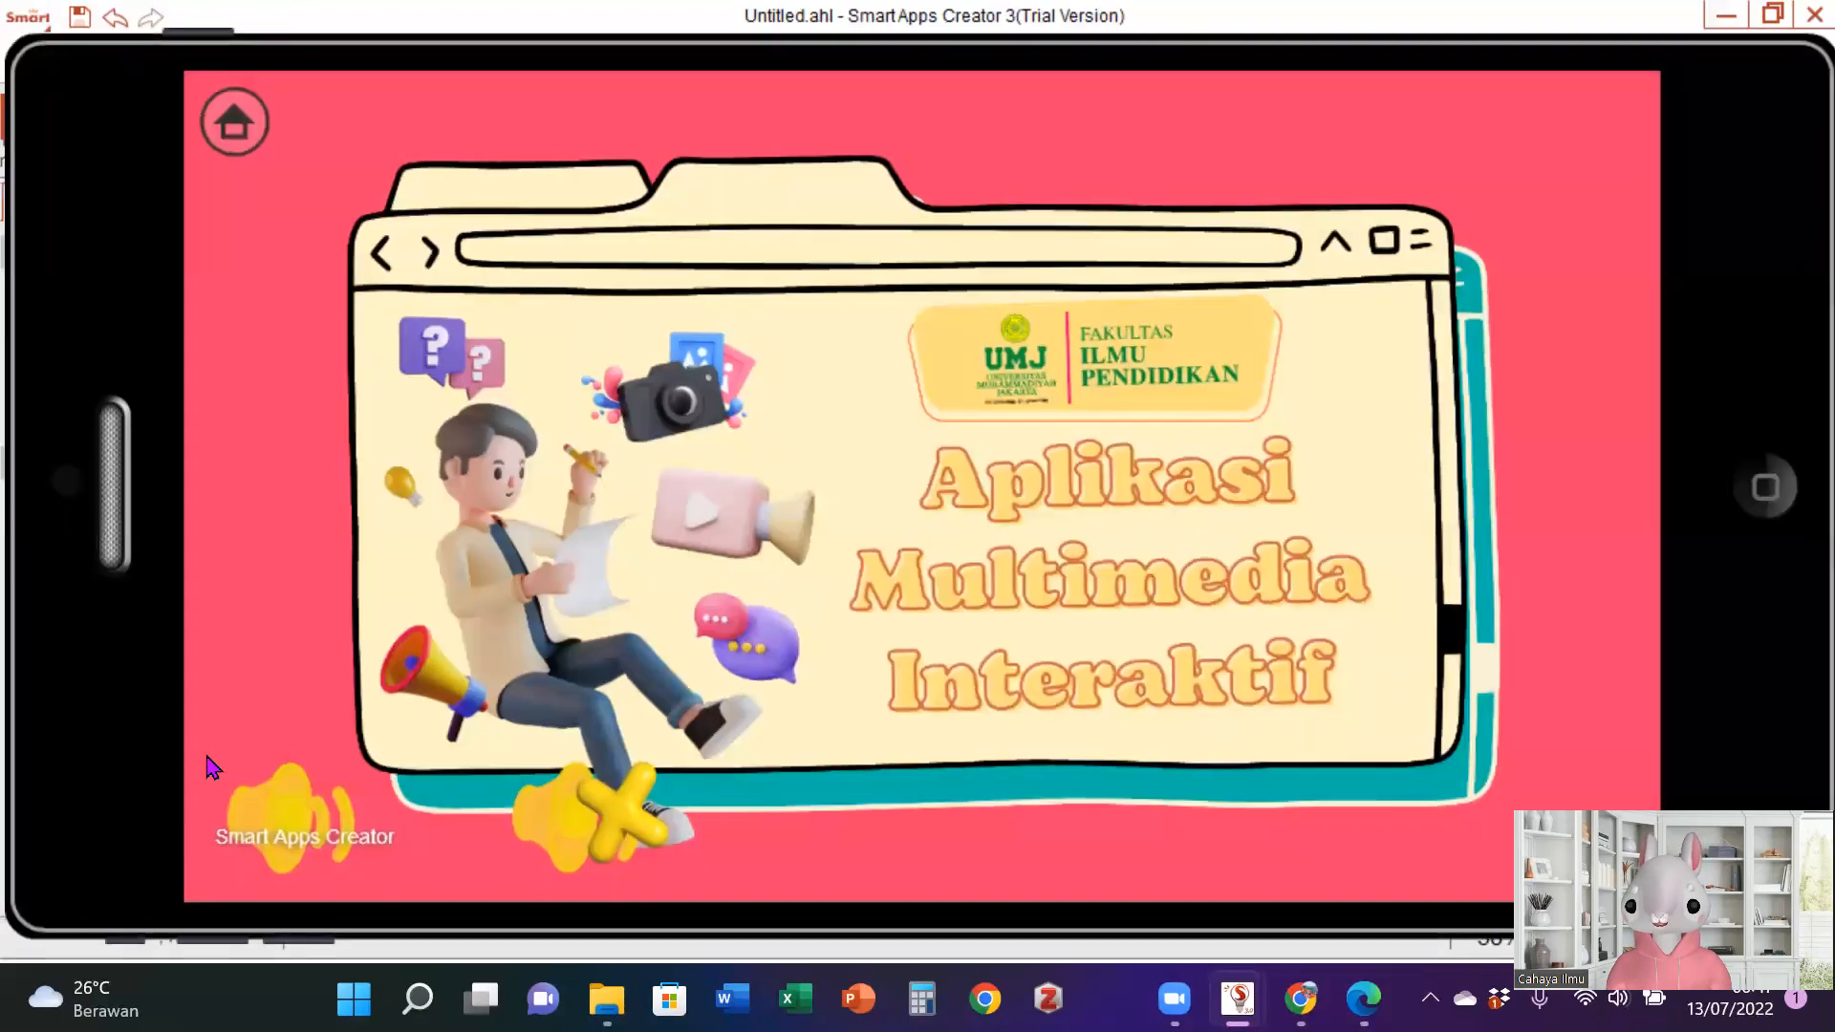
{"action": "left_click", "coordinate": [1764, 487]}
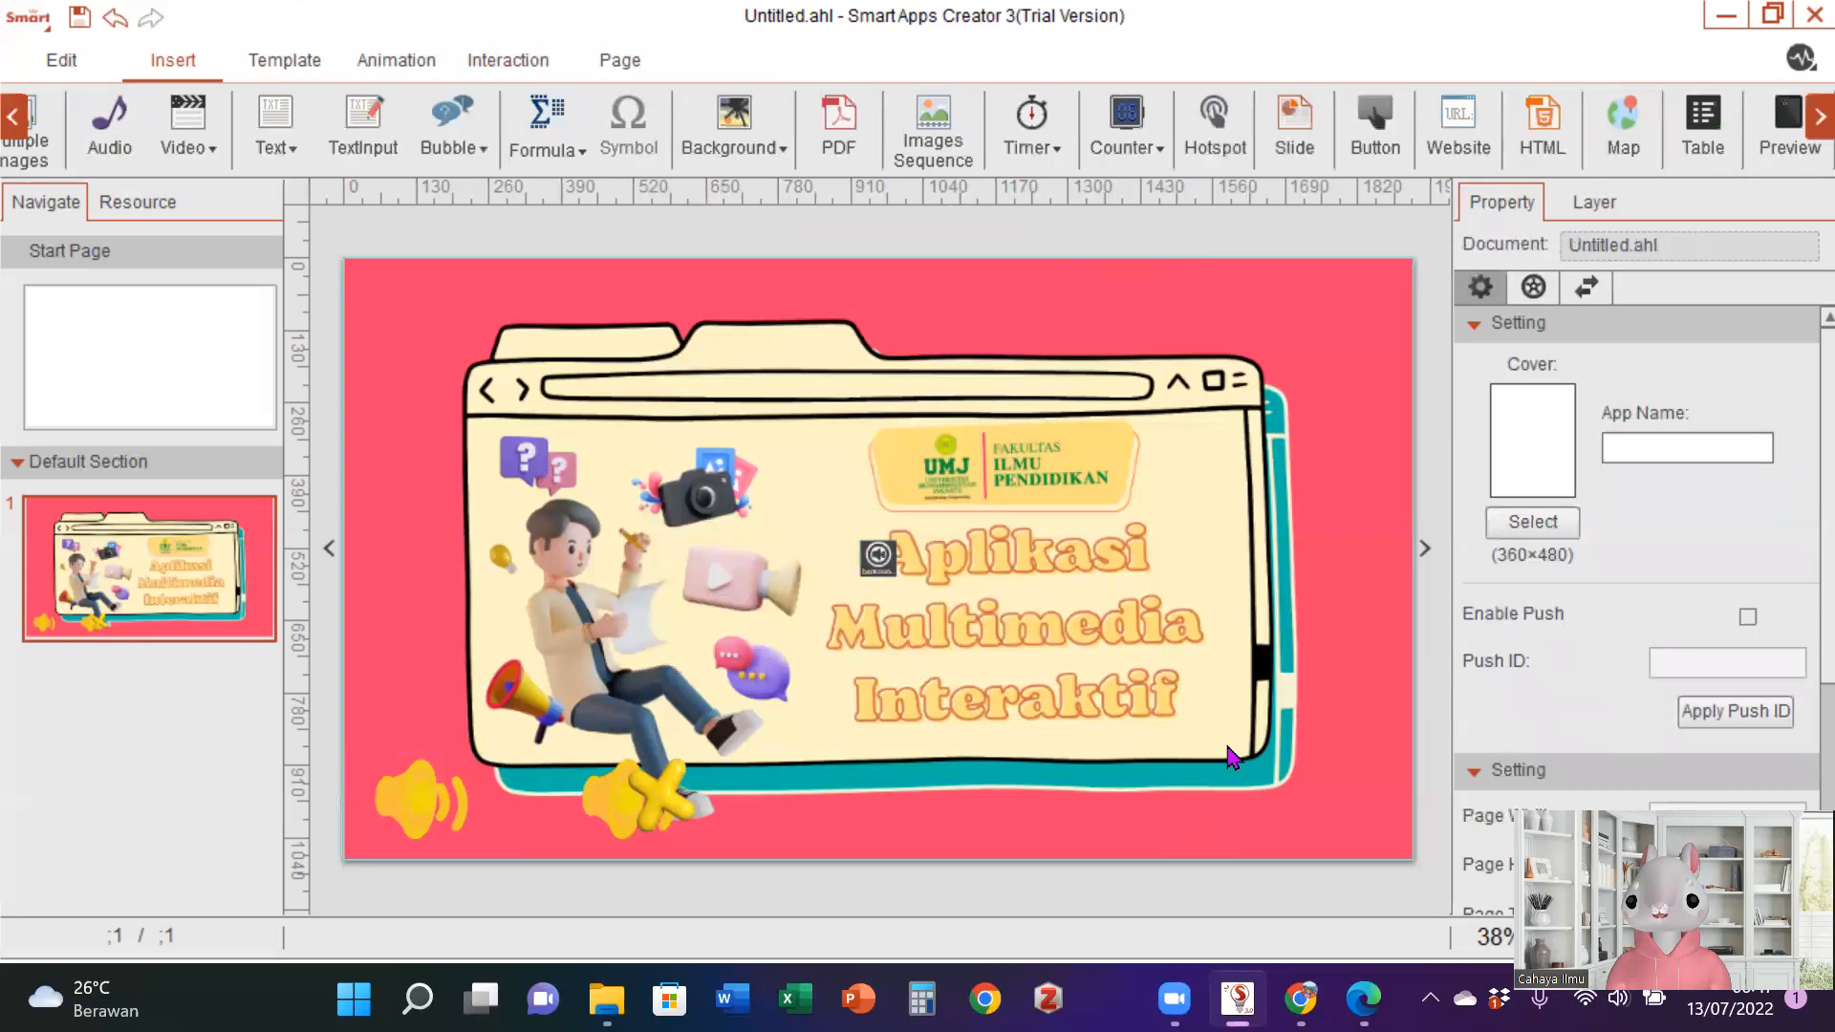
- Add a touch interaction to speaker image 42 that pauses the bensound-hey_1.mp3 audio
{"action": "left_click", "coordinate": [431, 801]}
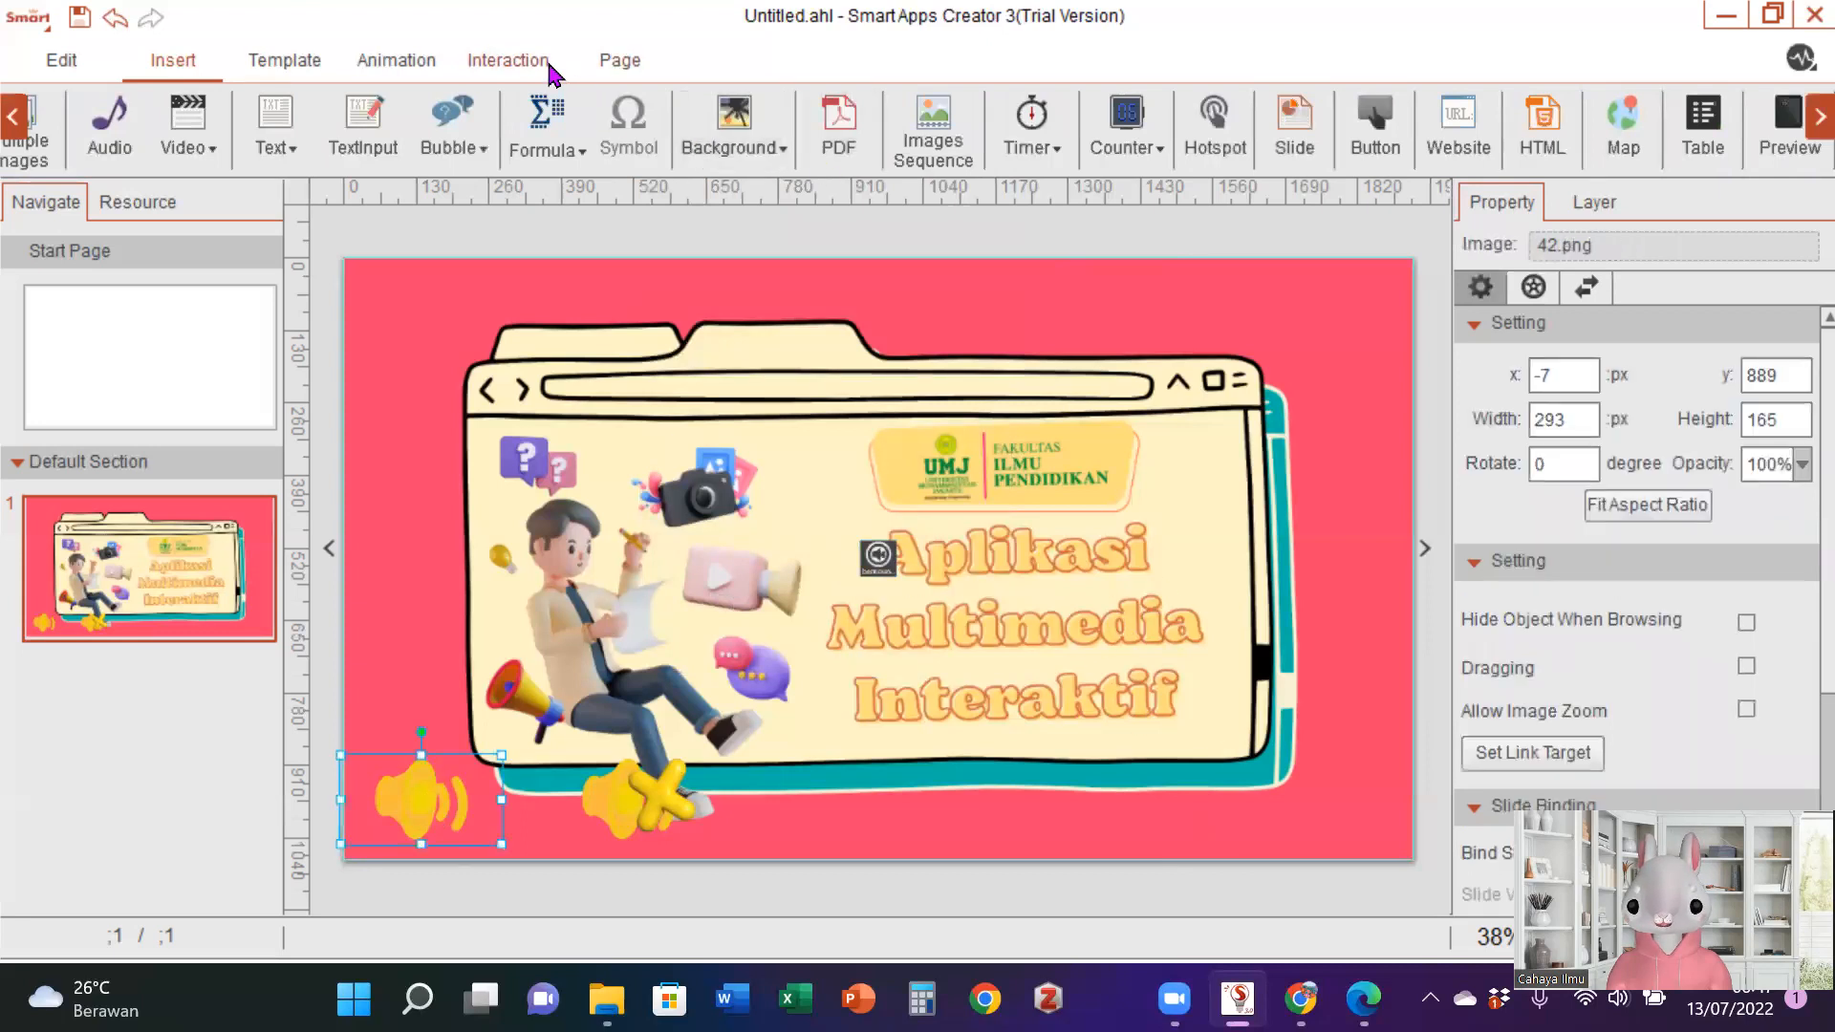
{"action": "left_click", "coordinate": [508, 60]}
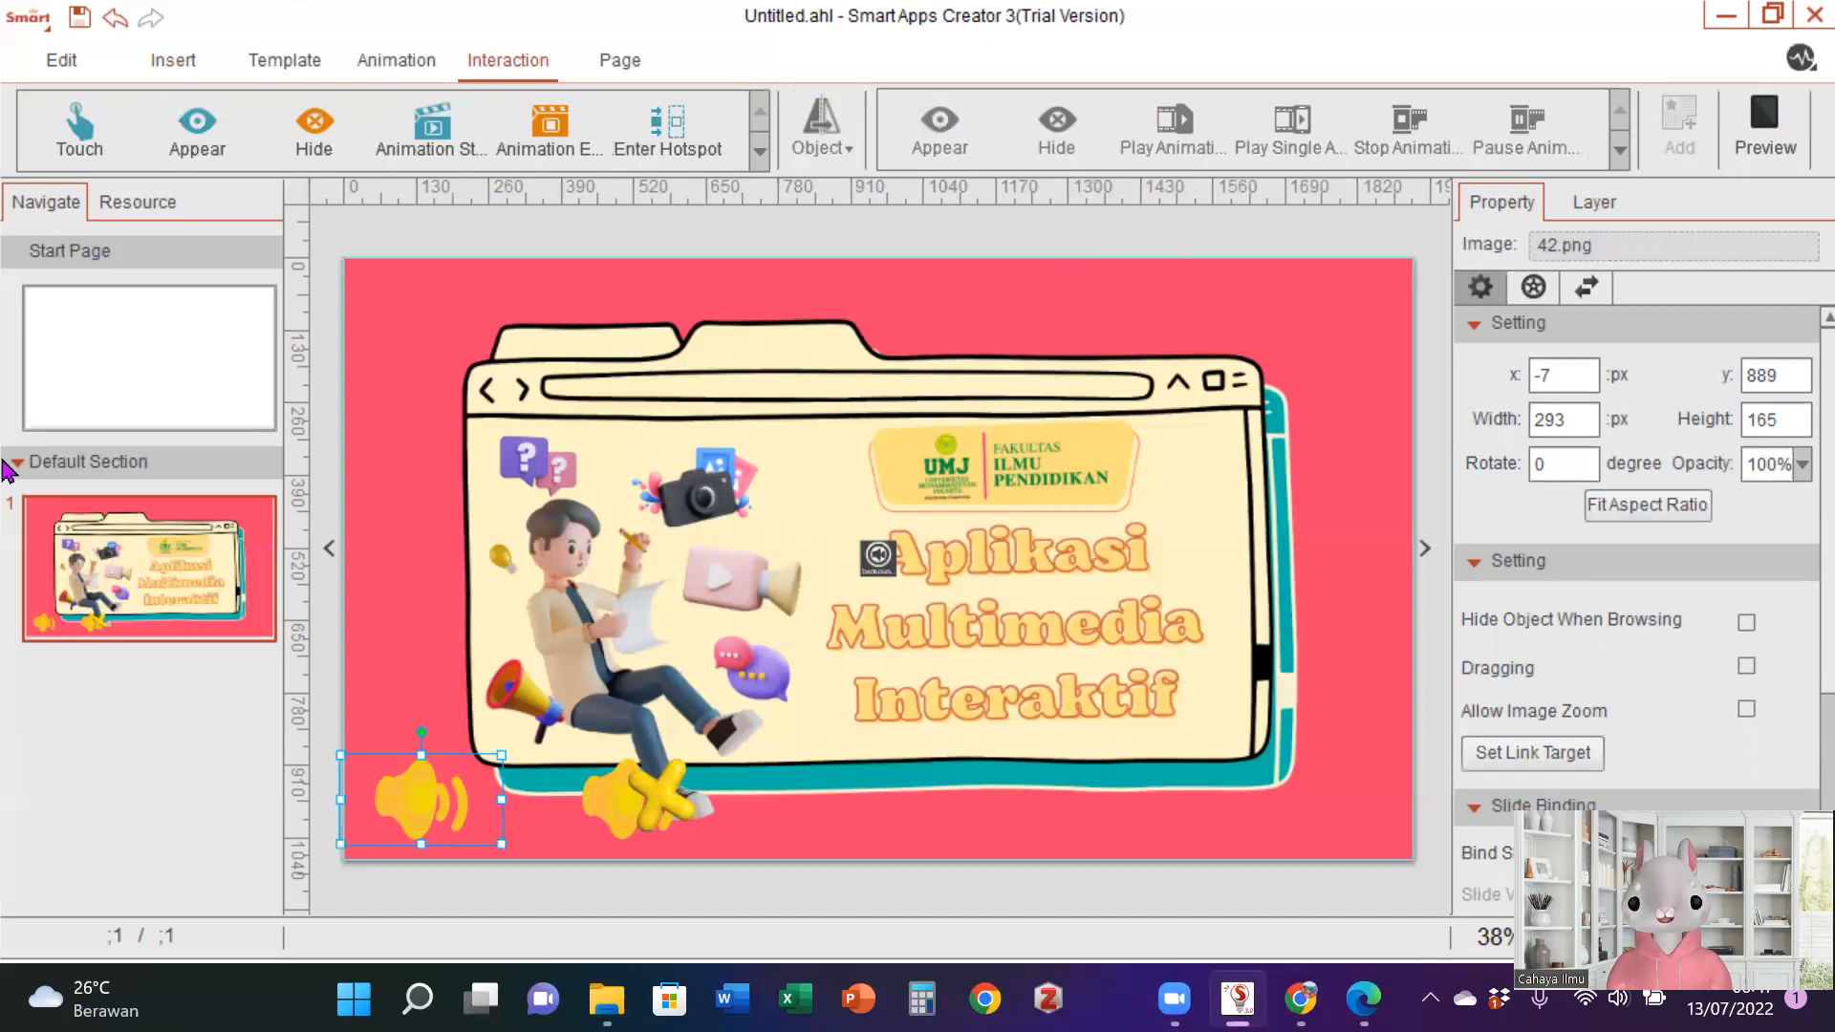
{"action": "left_click", "coordinate": [79, 124]}
{"action": "left_click", "coordinate": [853, 151]}
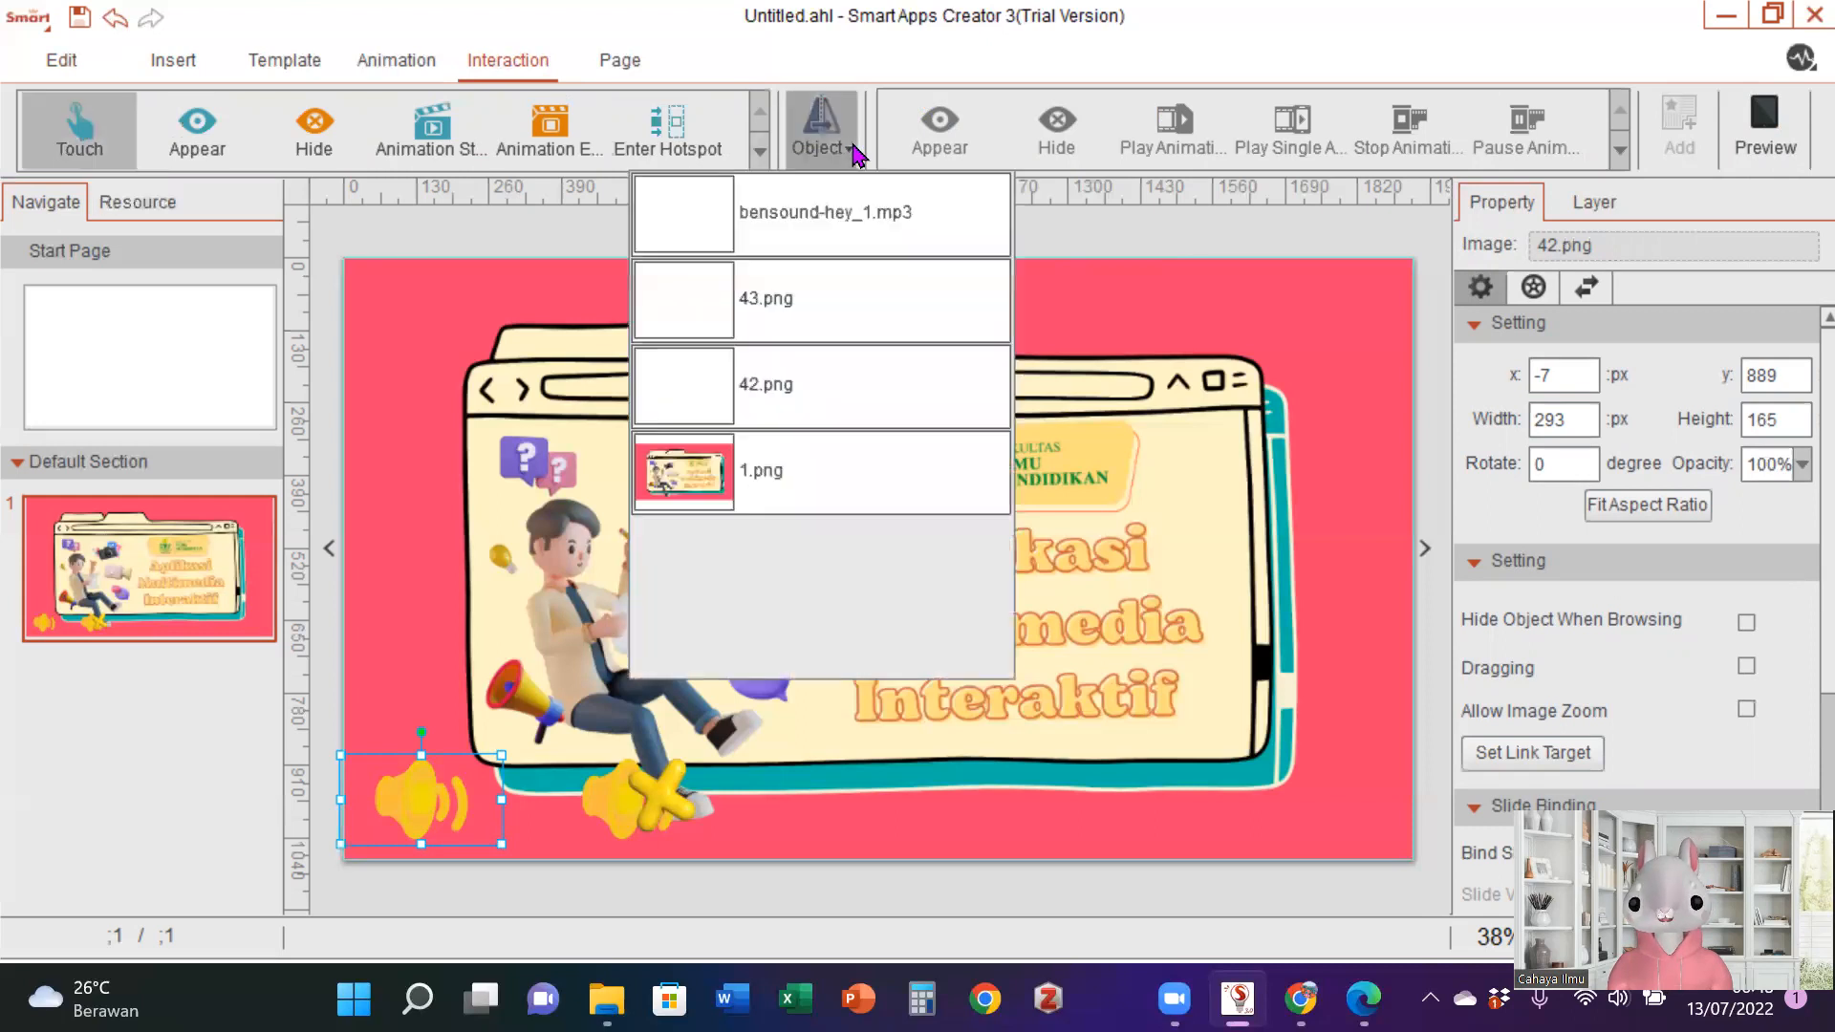
{"action": "left_click", "coordinate": [847, 203]}
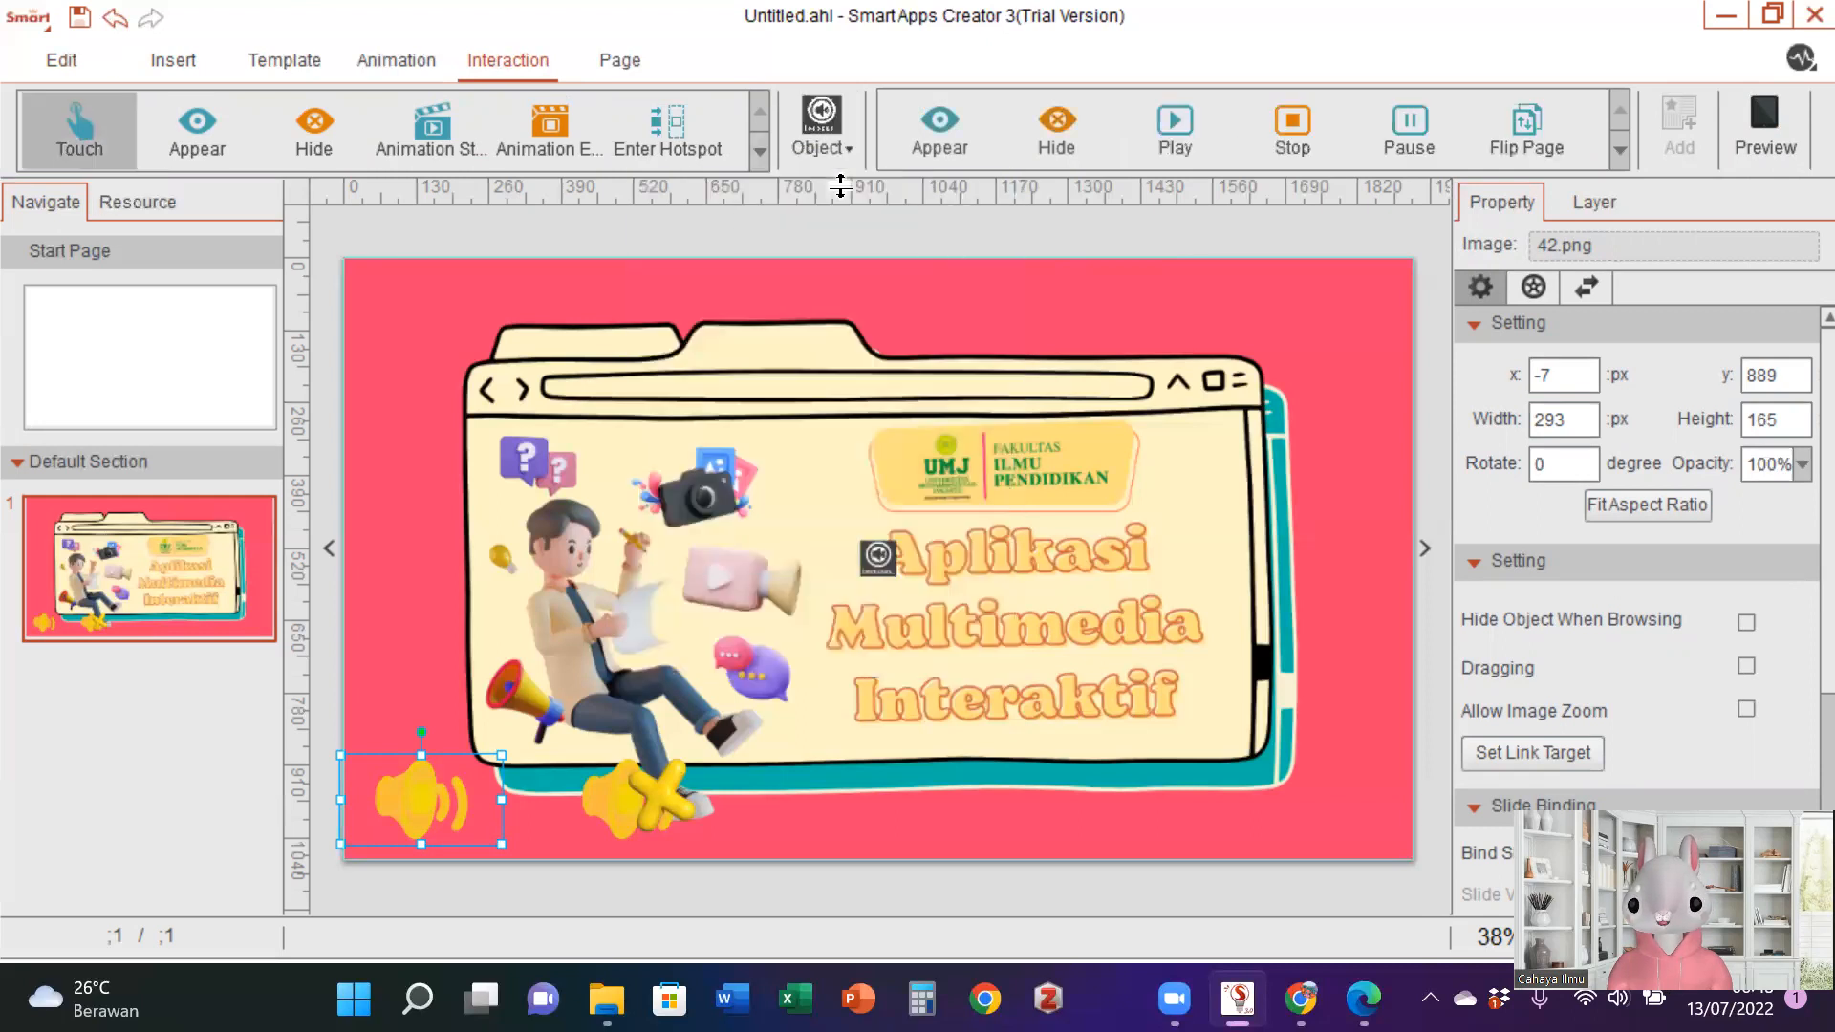
{"action": "left_click", "coordinate": [1423, 169]}
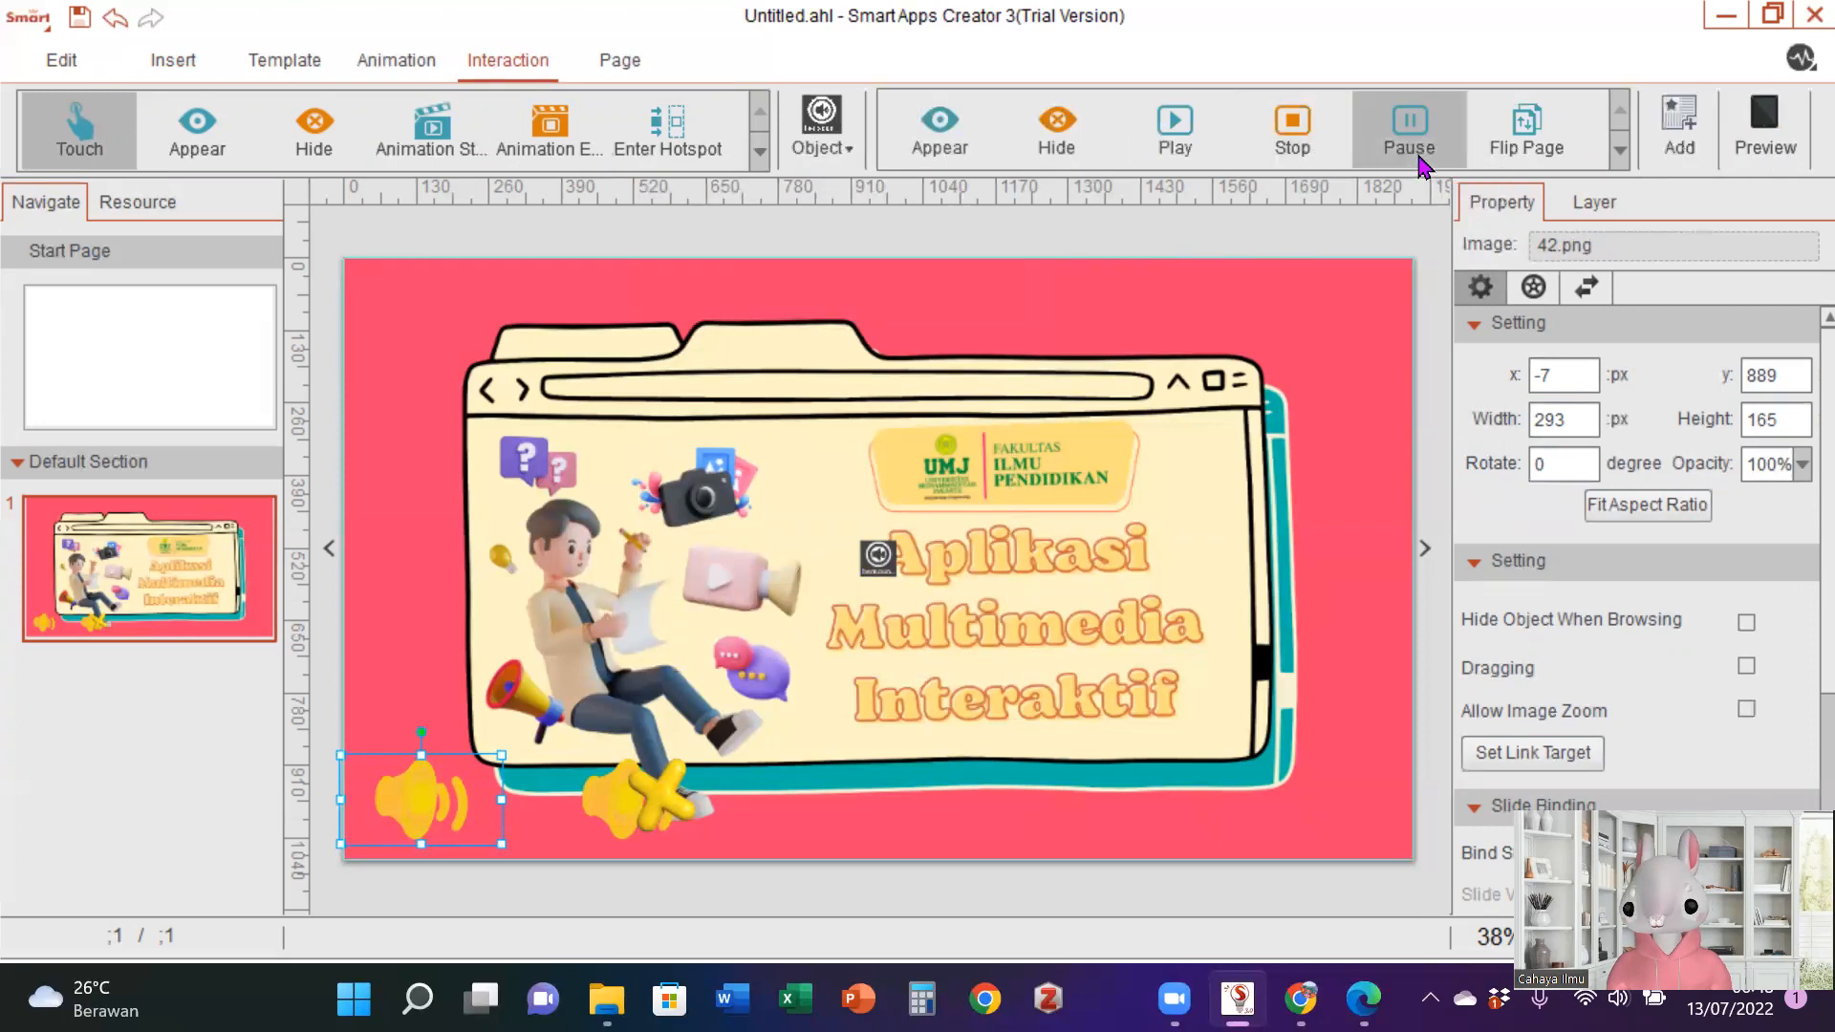
{"action": "left_click", "coordinate": [1682, 143]}
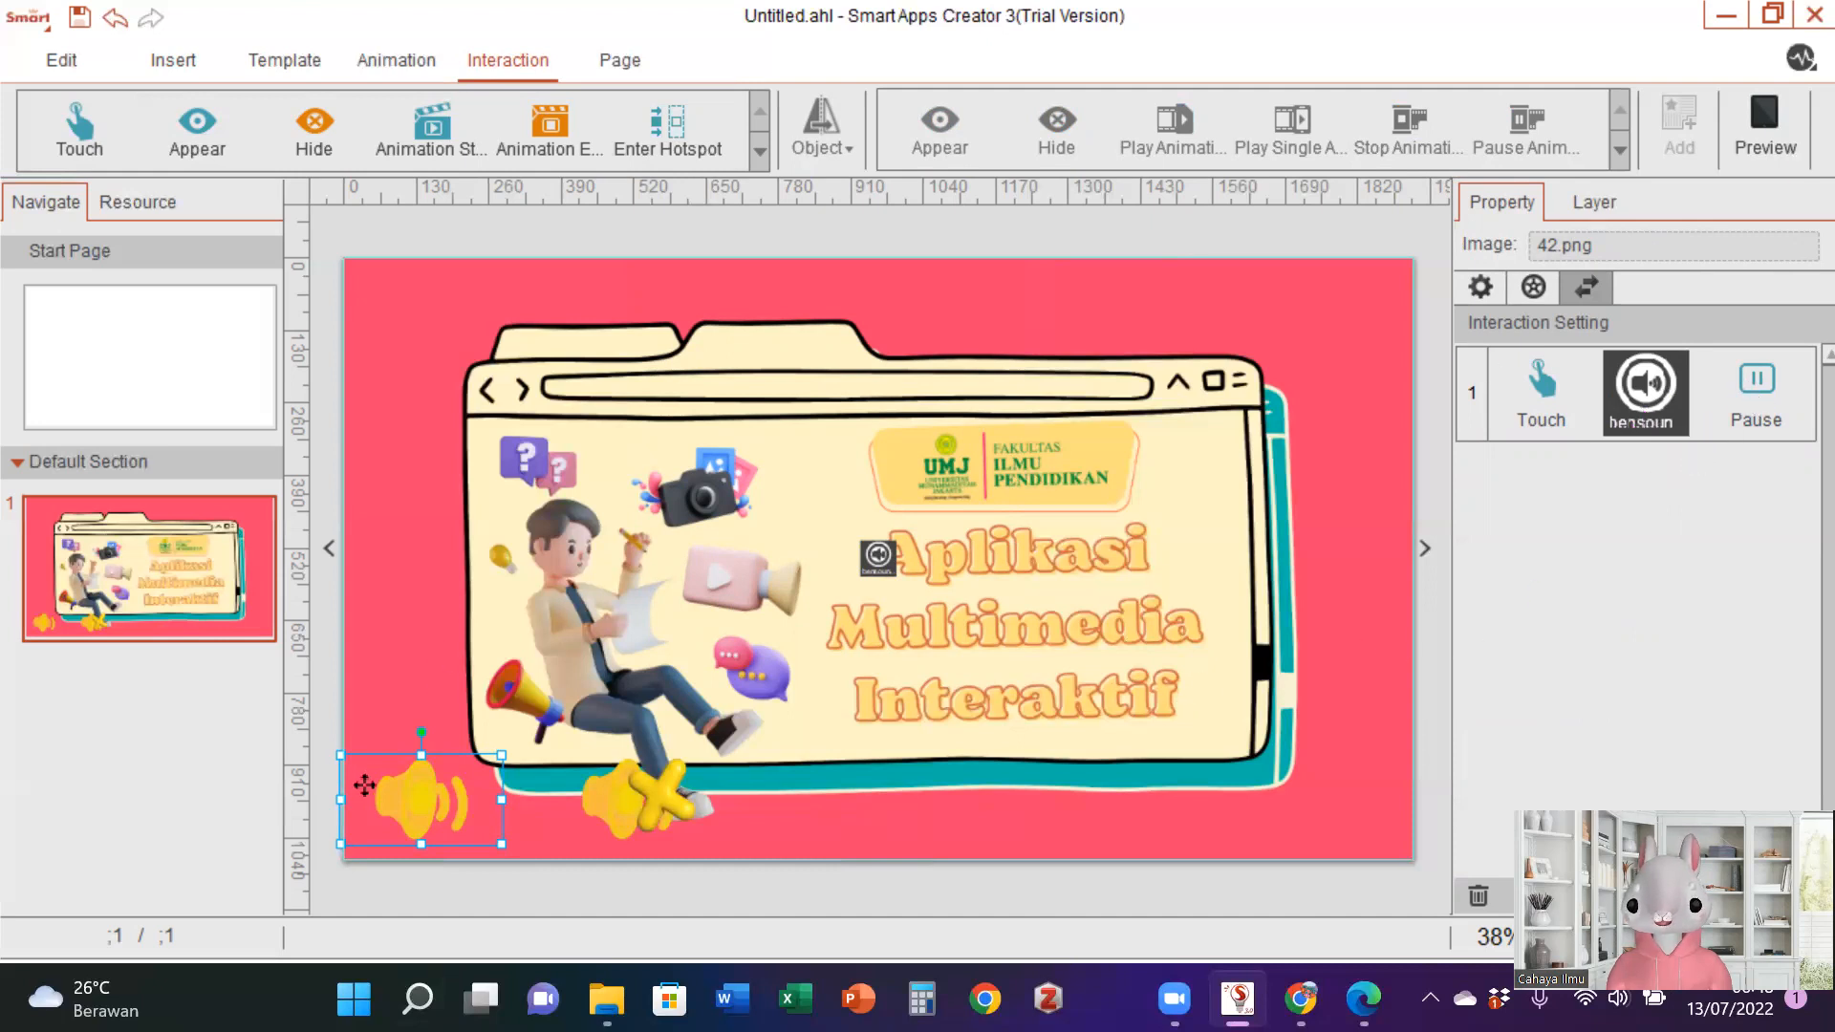
- Add a second touch interaction to speaker image 42 that hides 42.png itself
{"action": "left_click", "coordinate": [115, 151]}
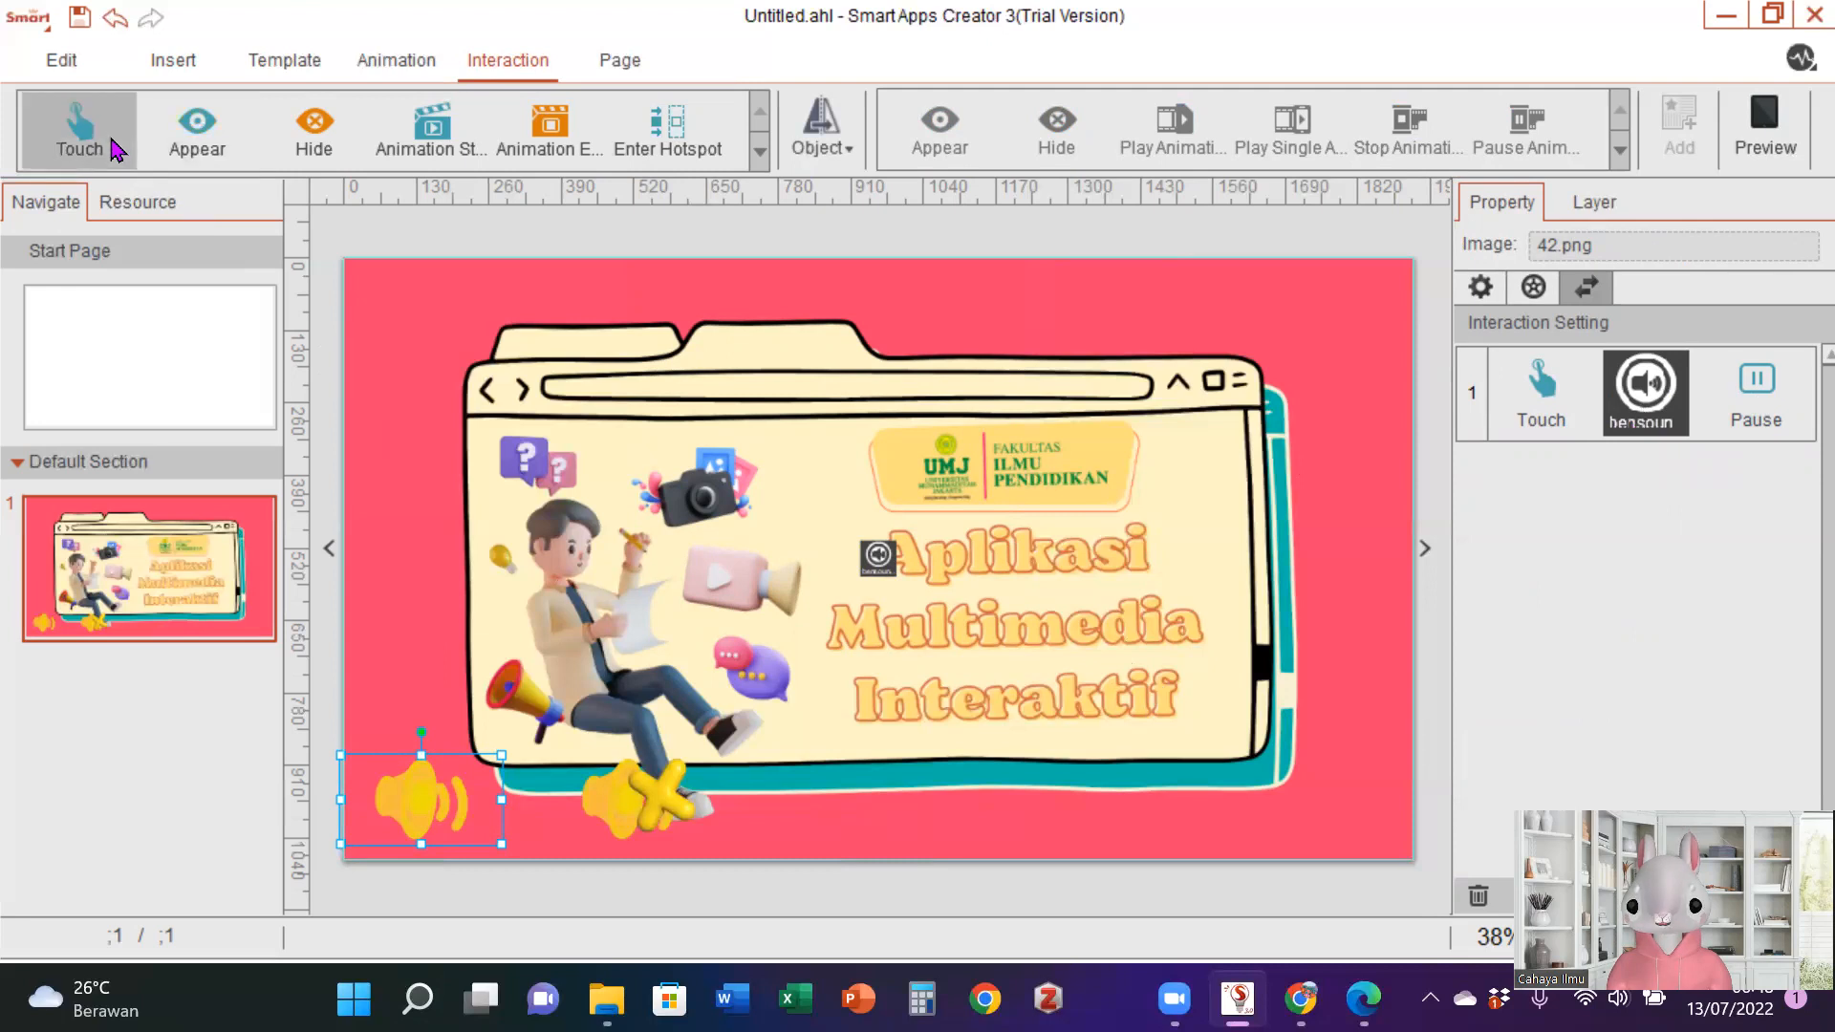
{"action": "left_click", "coordinate": [826, 158]}
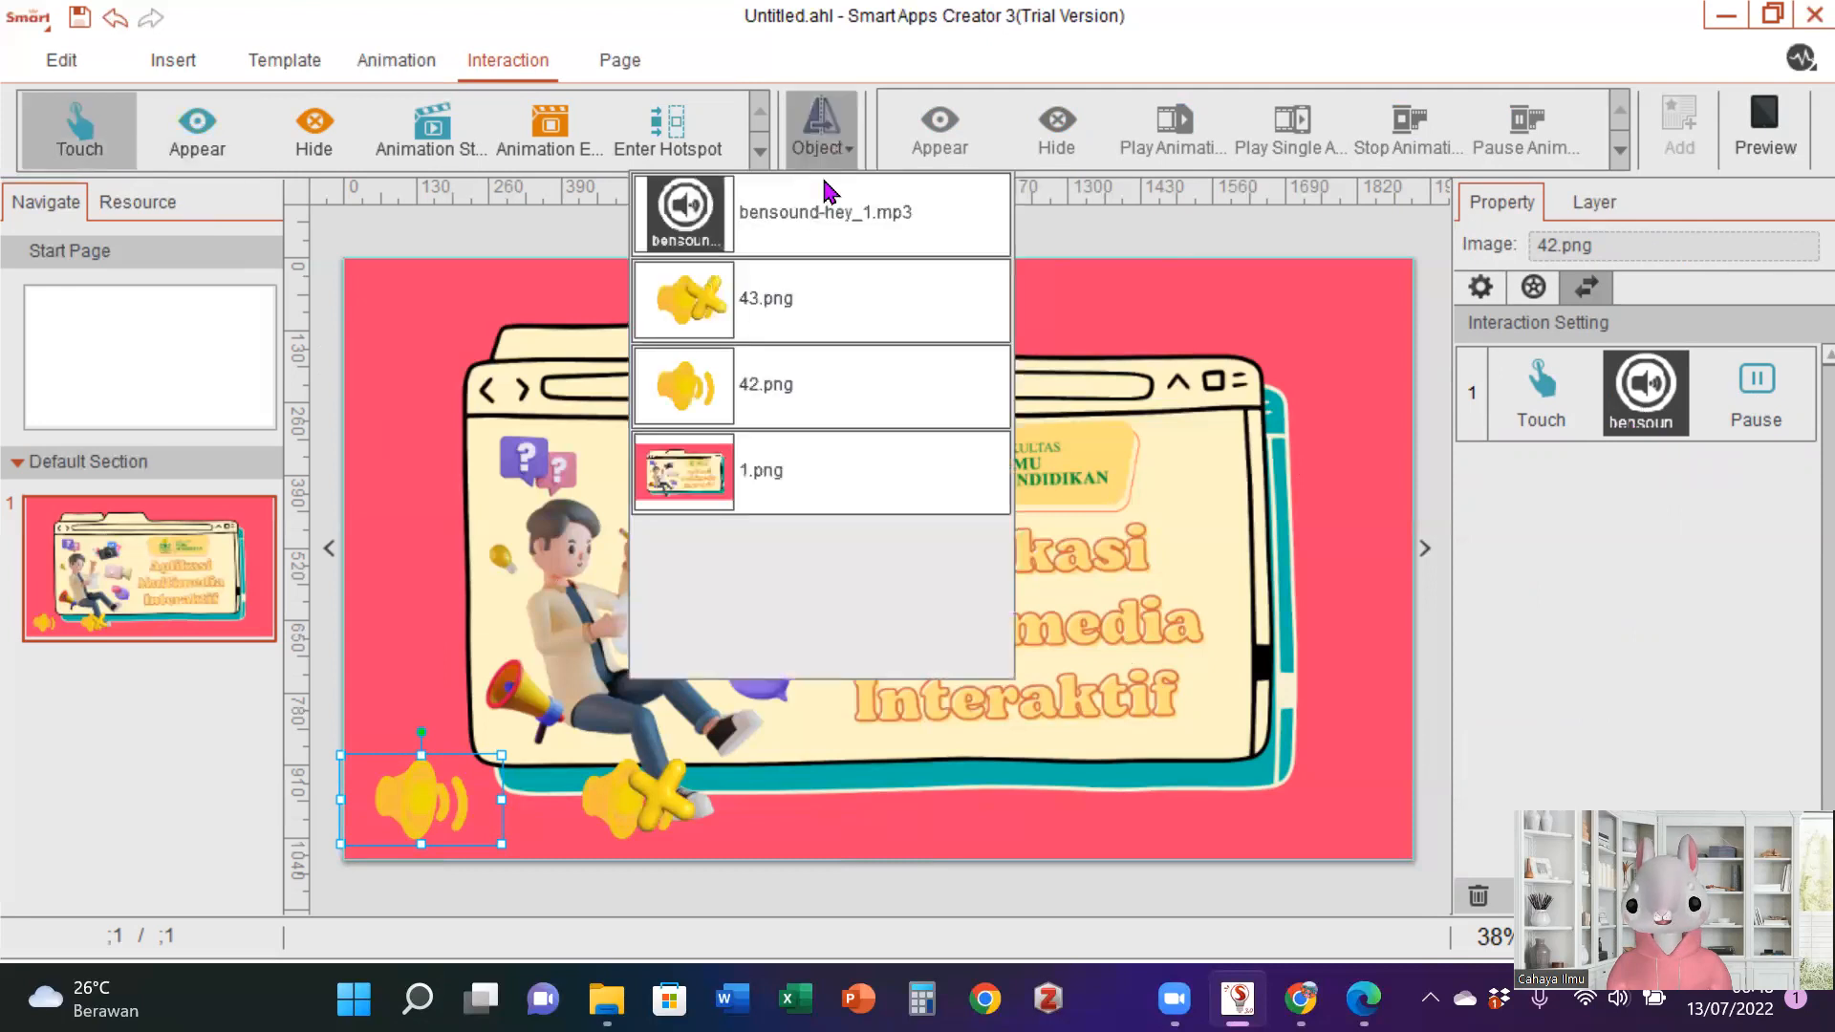
{"action": "left_click", "coordinate": [764, 383]}
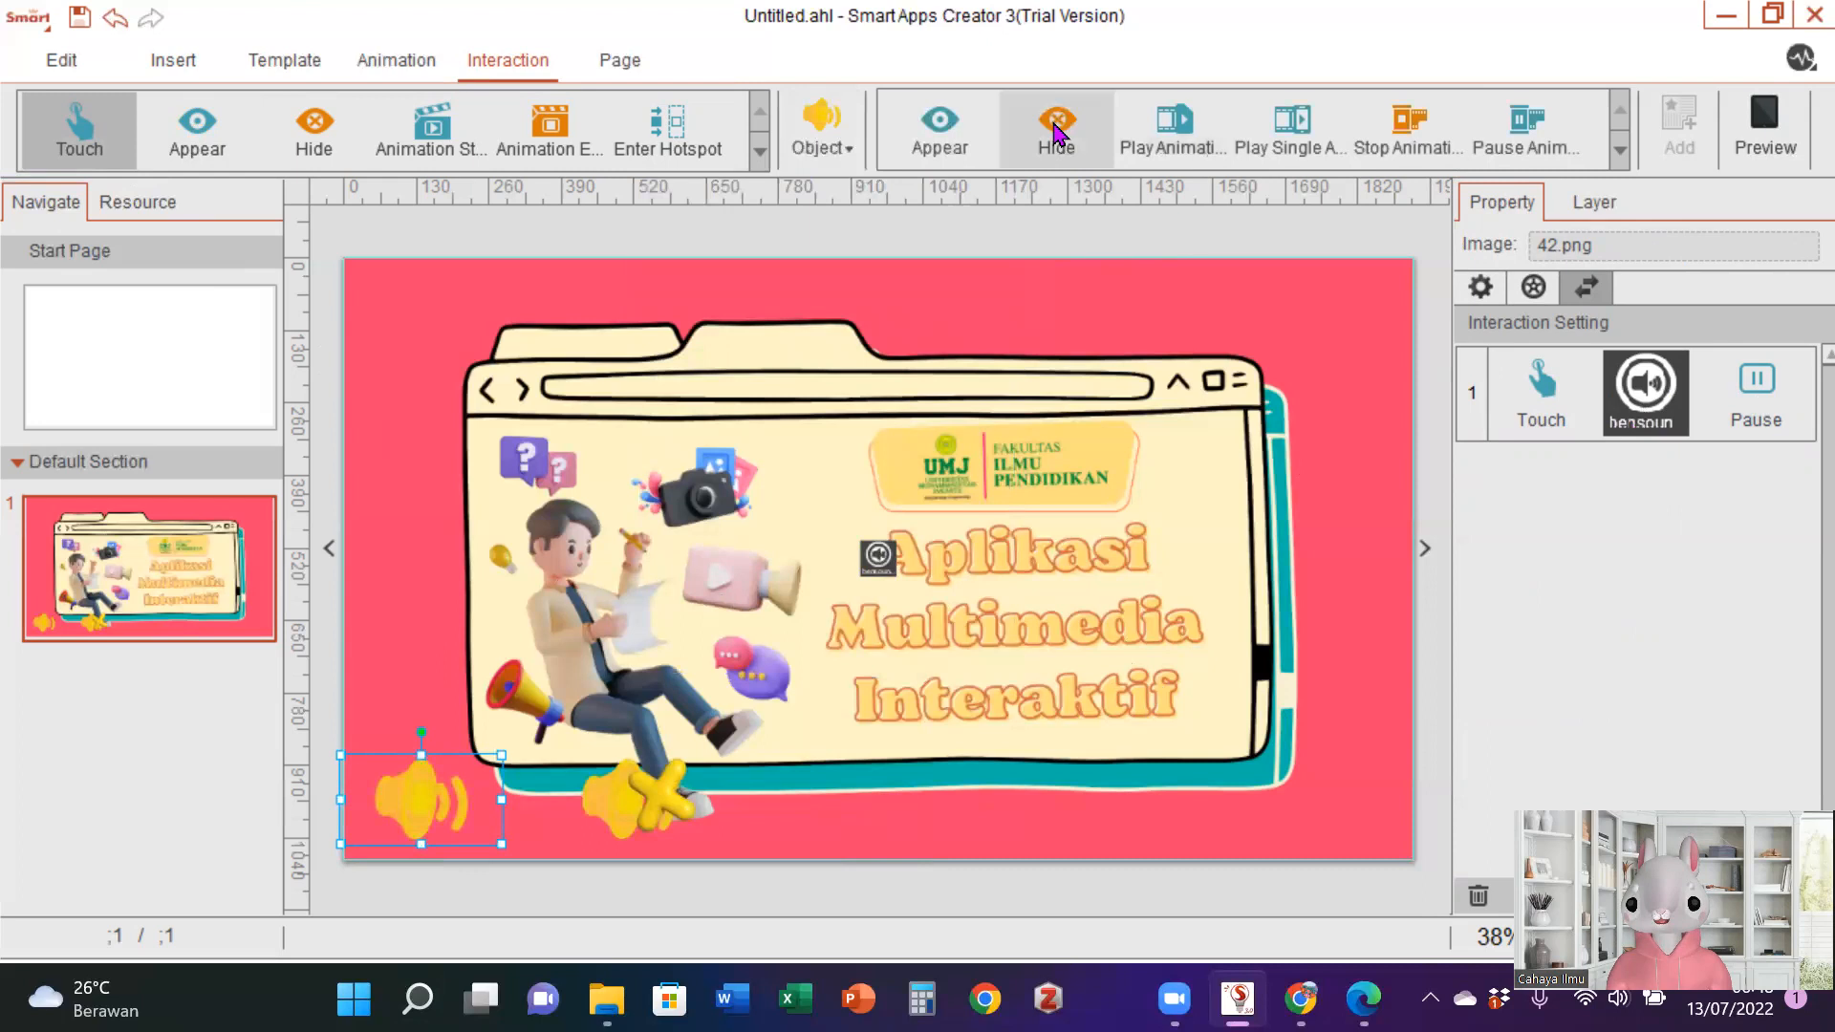
{"action": "left_click", "coordinate": [1055, 129]}
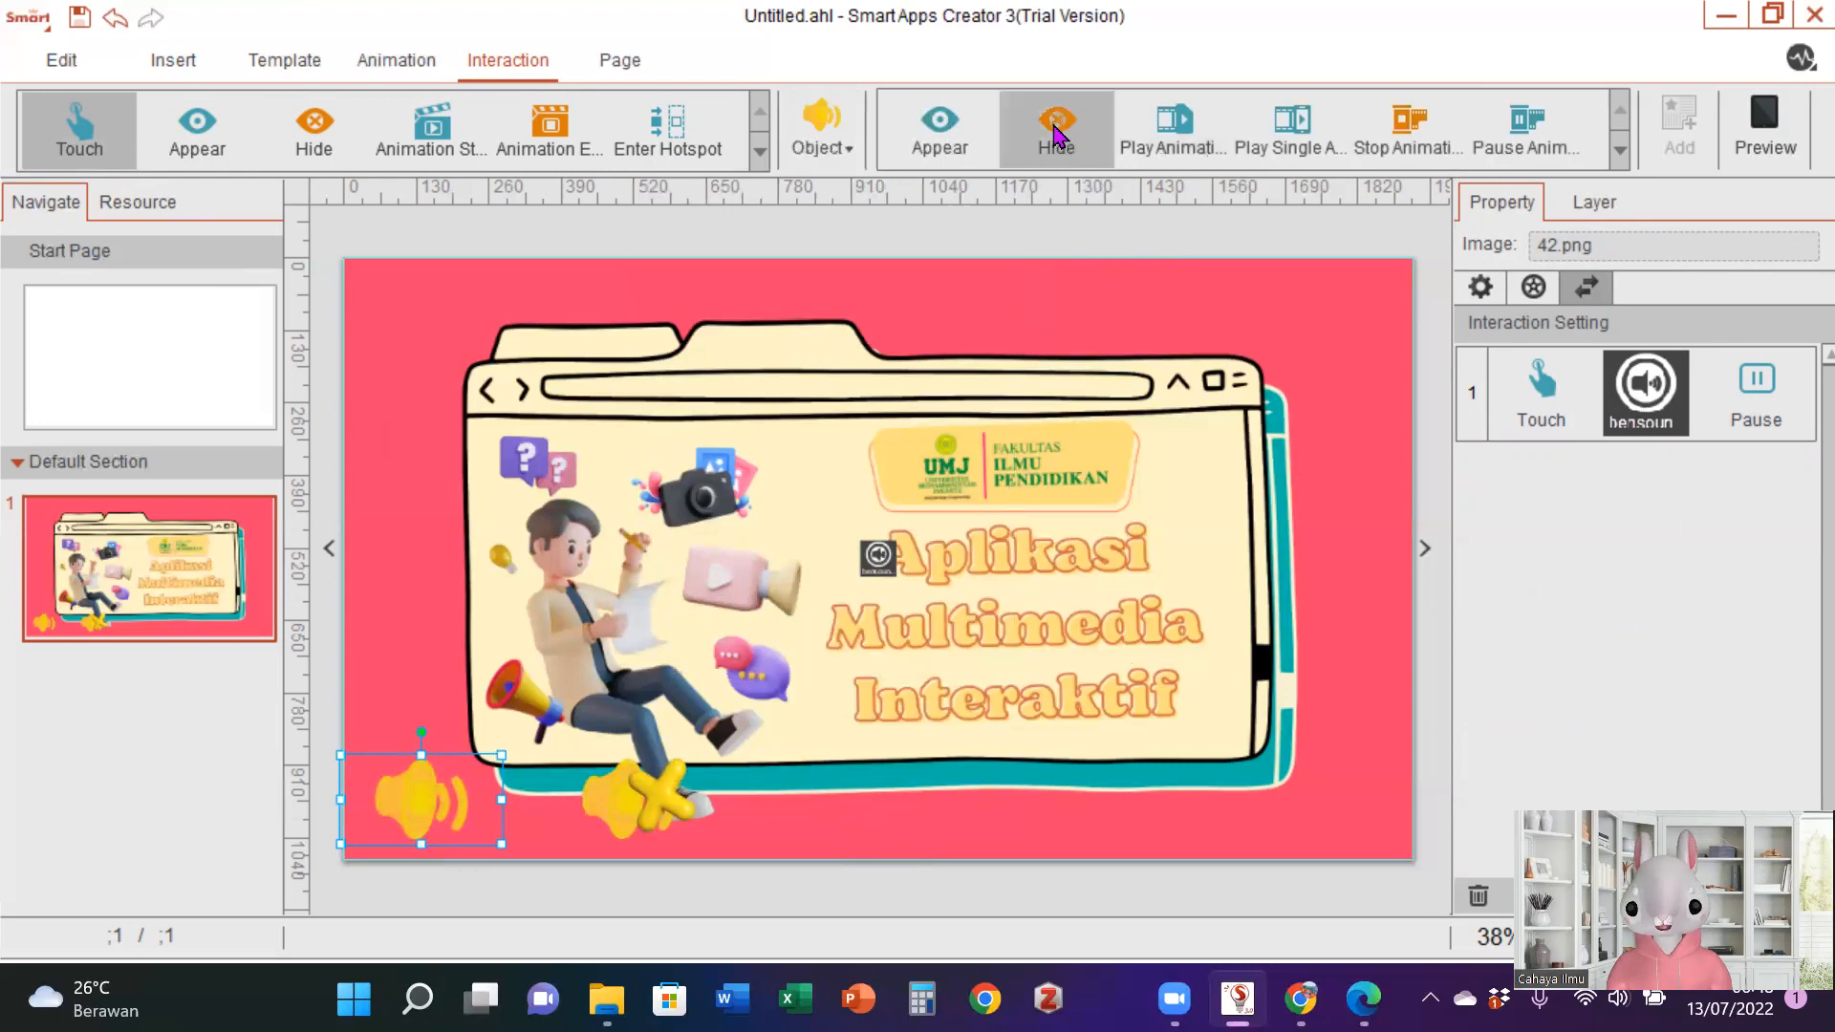
{"action": "left_click", "coordinate": [1674, 148]}
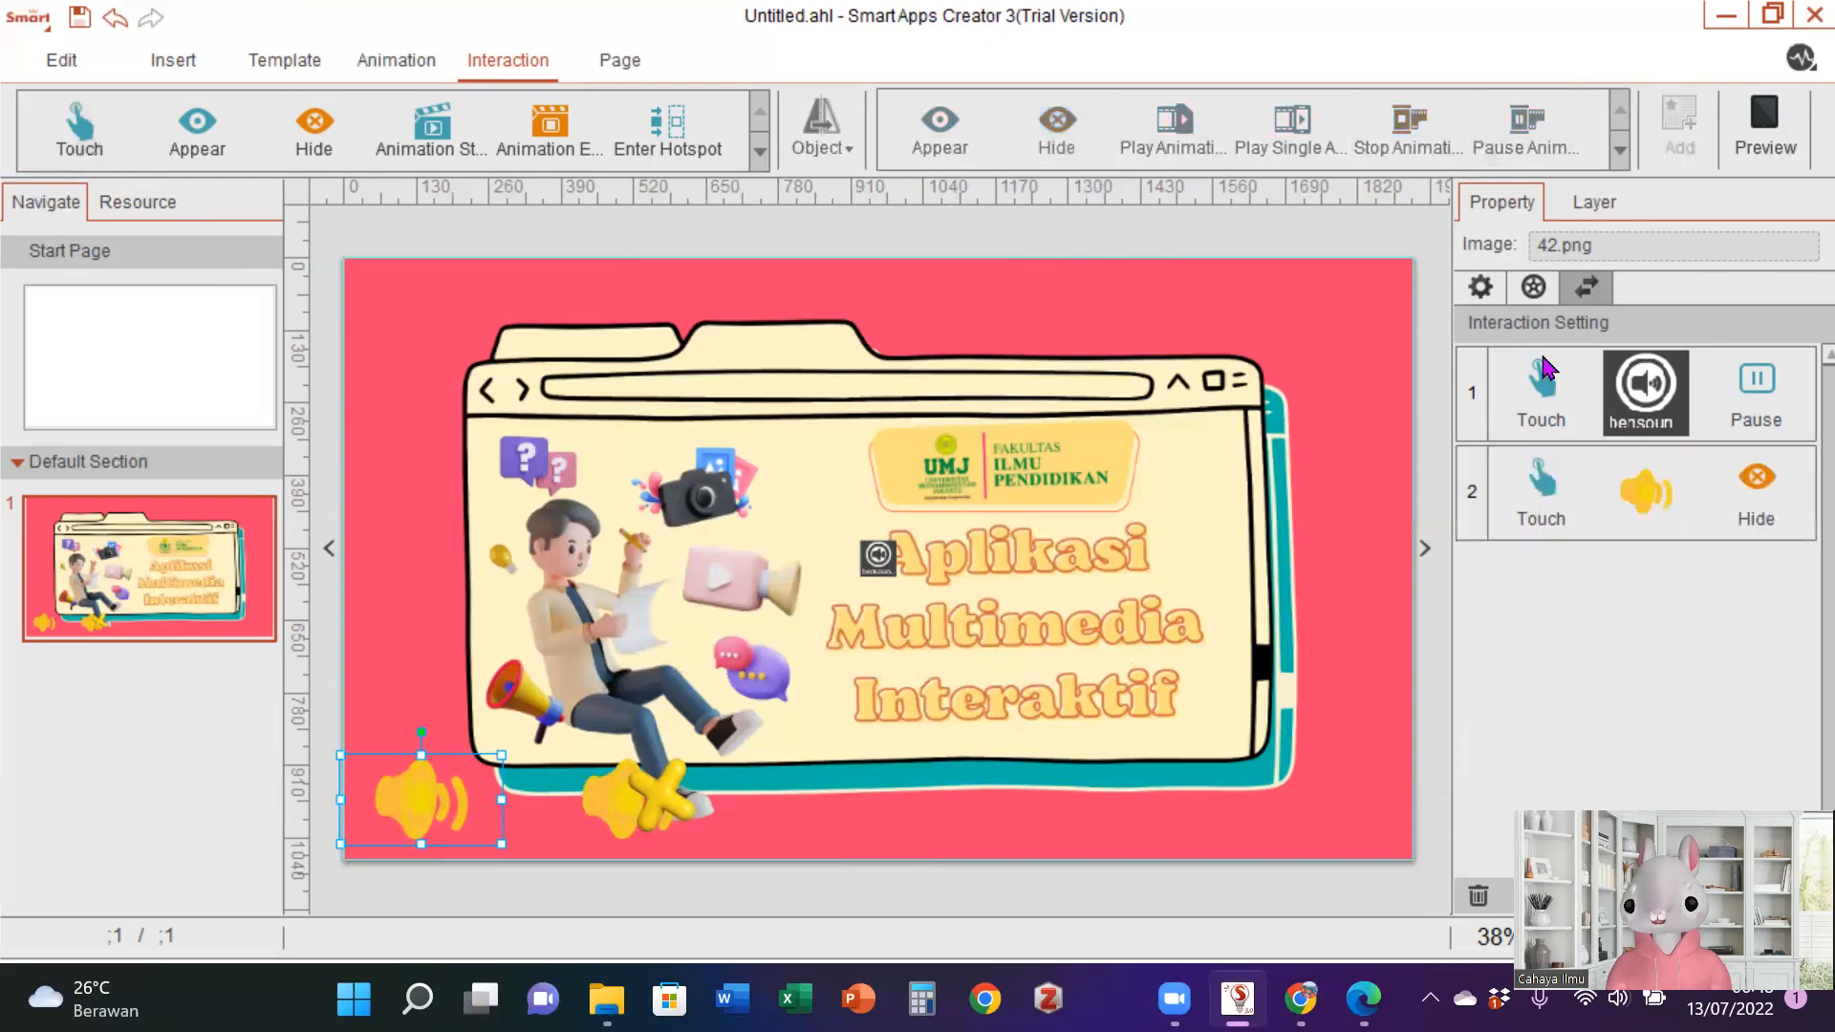
- Add a third touch interaction to speaker image 42 that makes muted-speaker image 43.png appear
{"action": "left_click", "coordinate": [108, 149]}
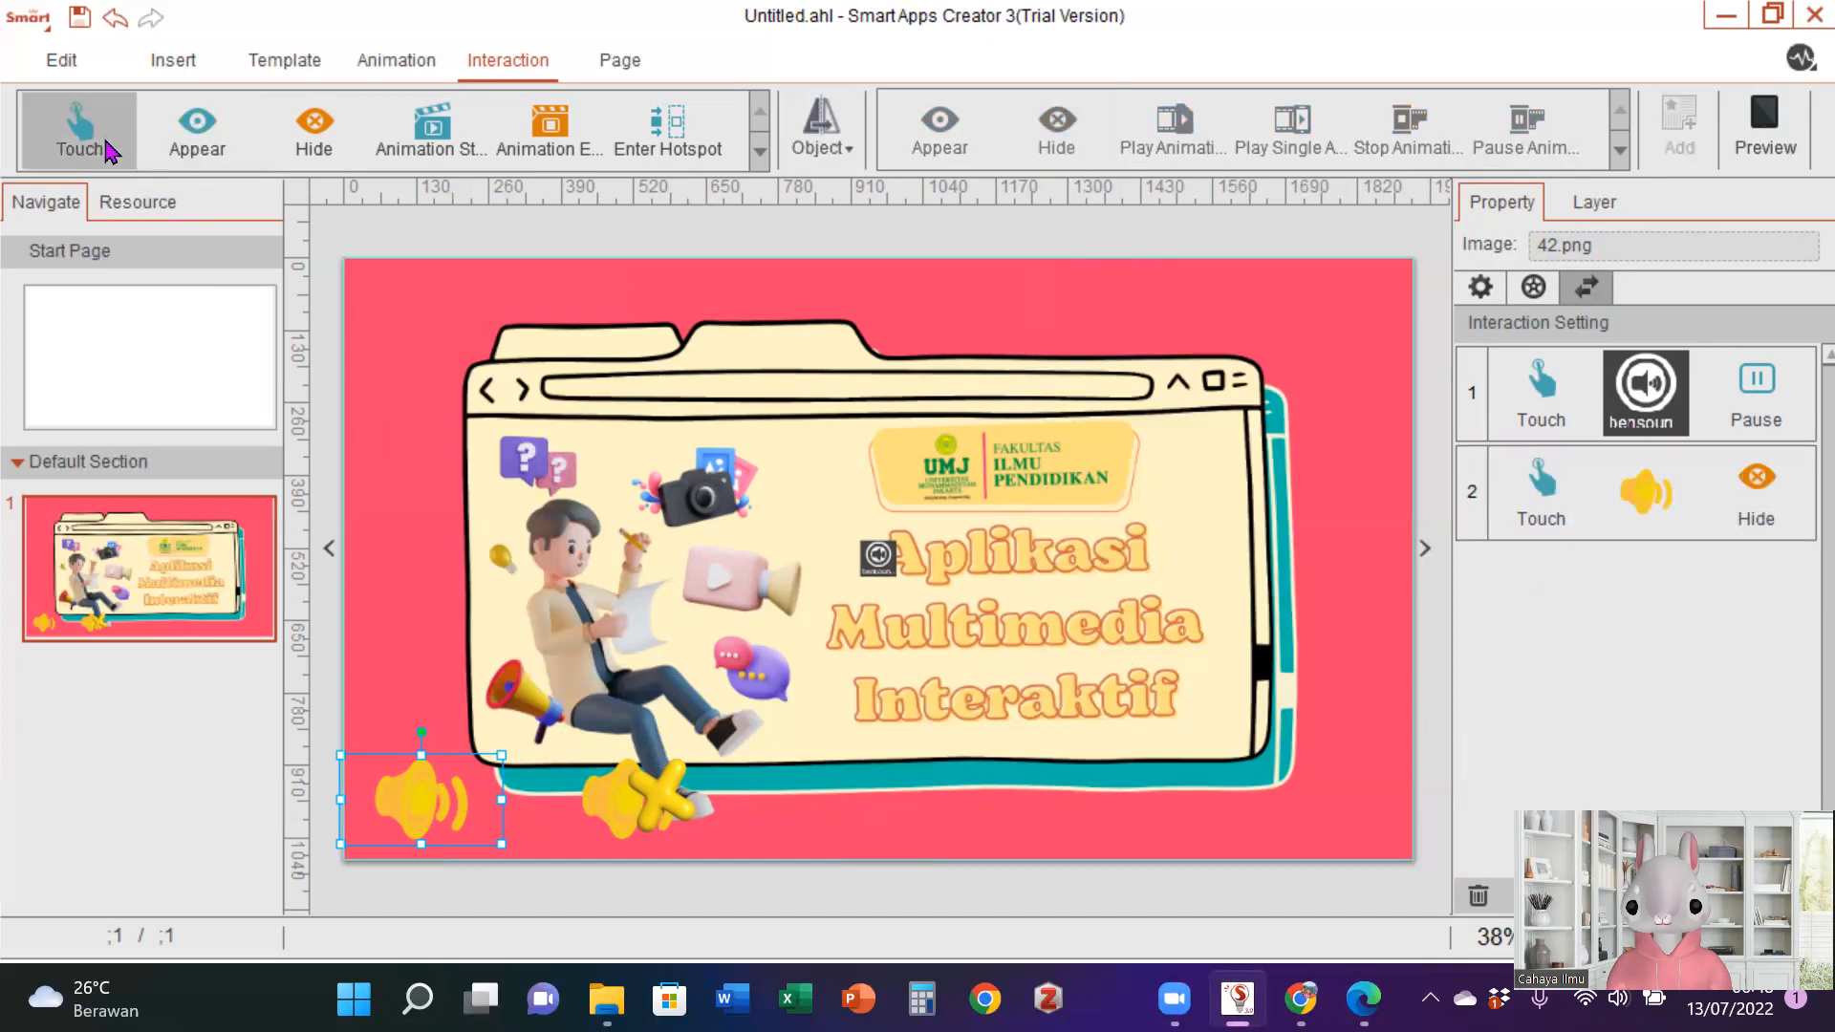
{"action": "left_click", "coordinate": [817, 153]}
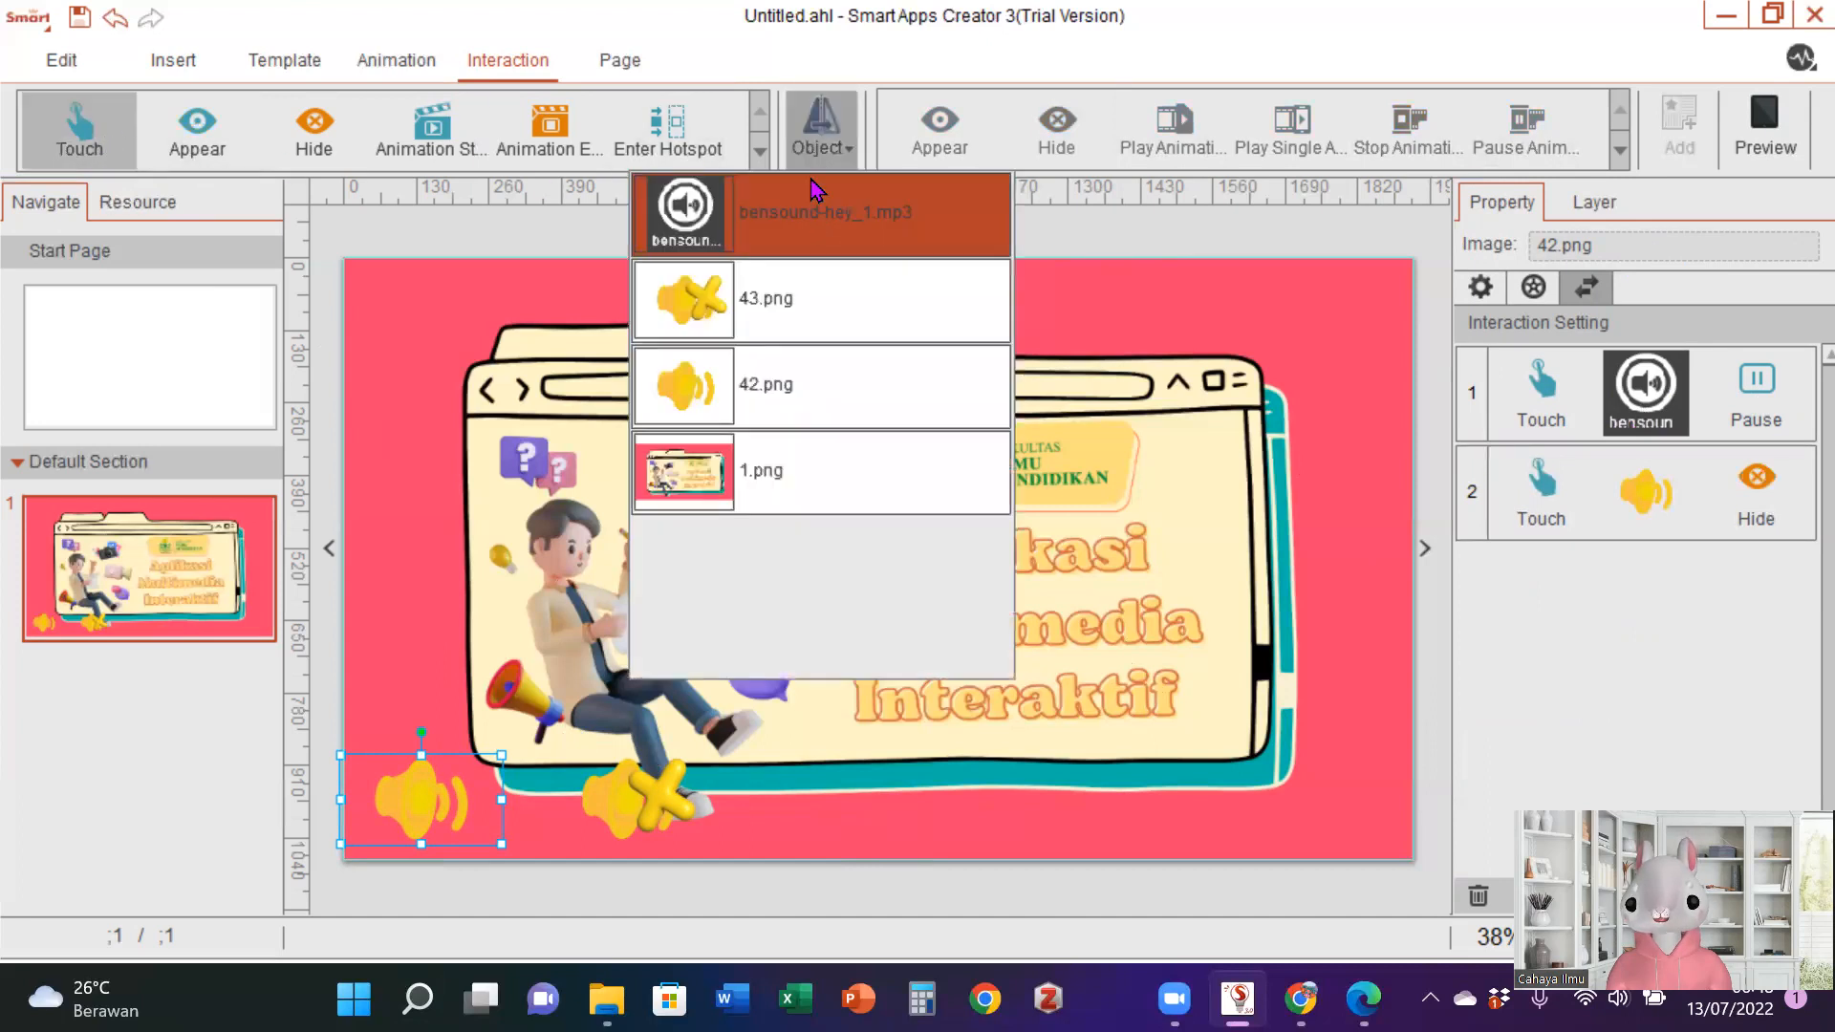
{"action": "left_click", "coordinate": [807, 323]}
{"action": "left_click", "coordinate": [940, 129]}
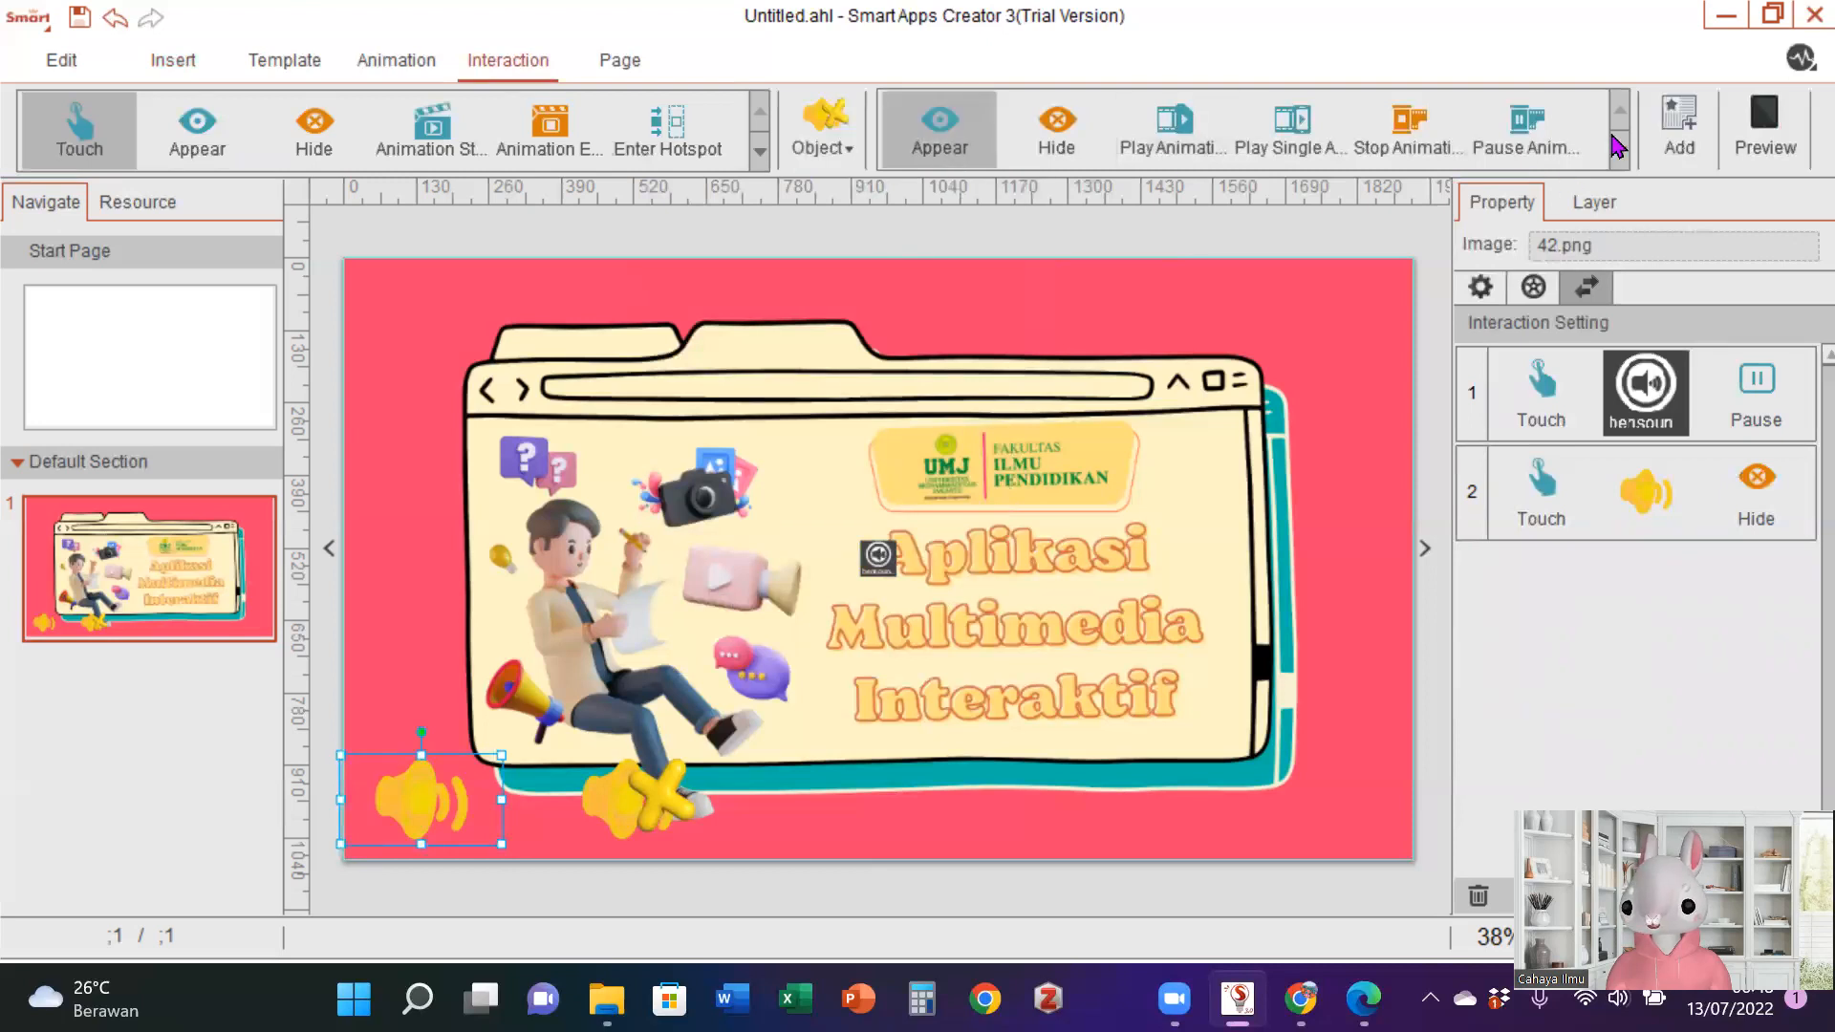
{"action": "left_click", "coordinate": [1679, 129]}
- Preview the page and test touching speaker image 42
{"action": "left_click", "coordinate": [1766, 143]}
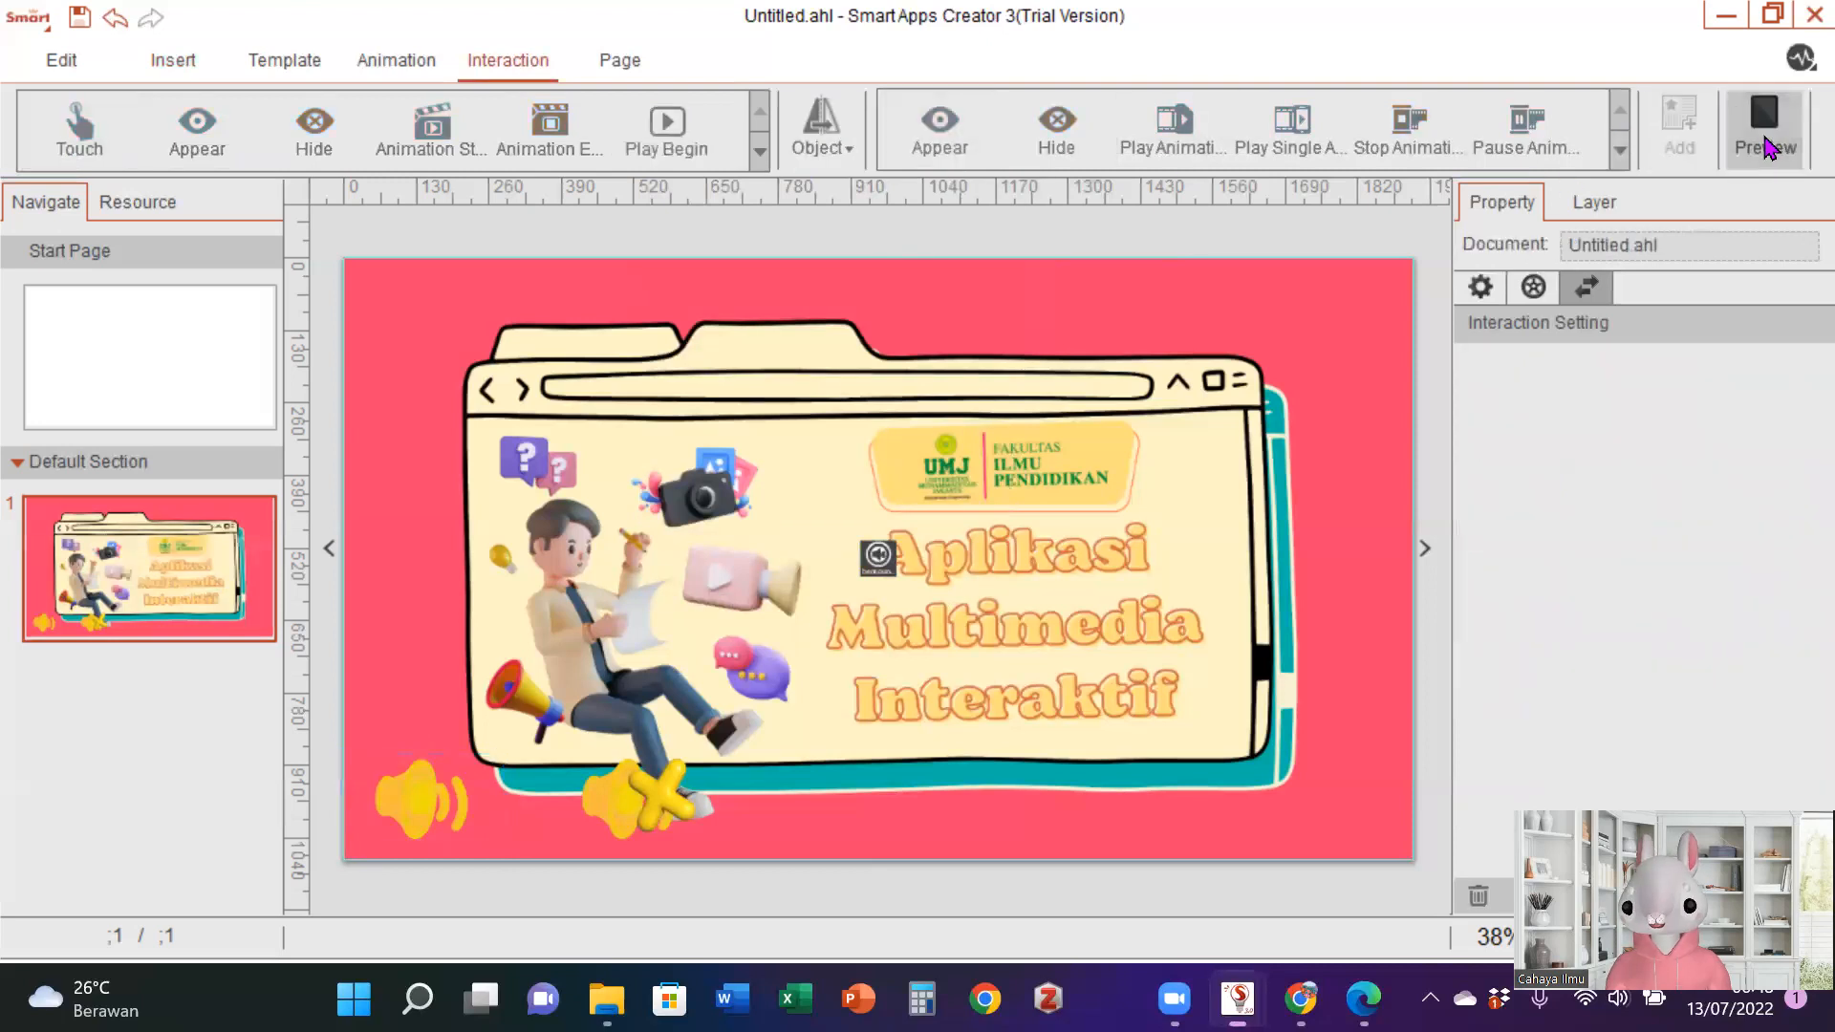
{"action": "left_click", "coordinate": [304, 820]}
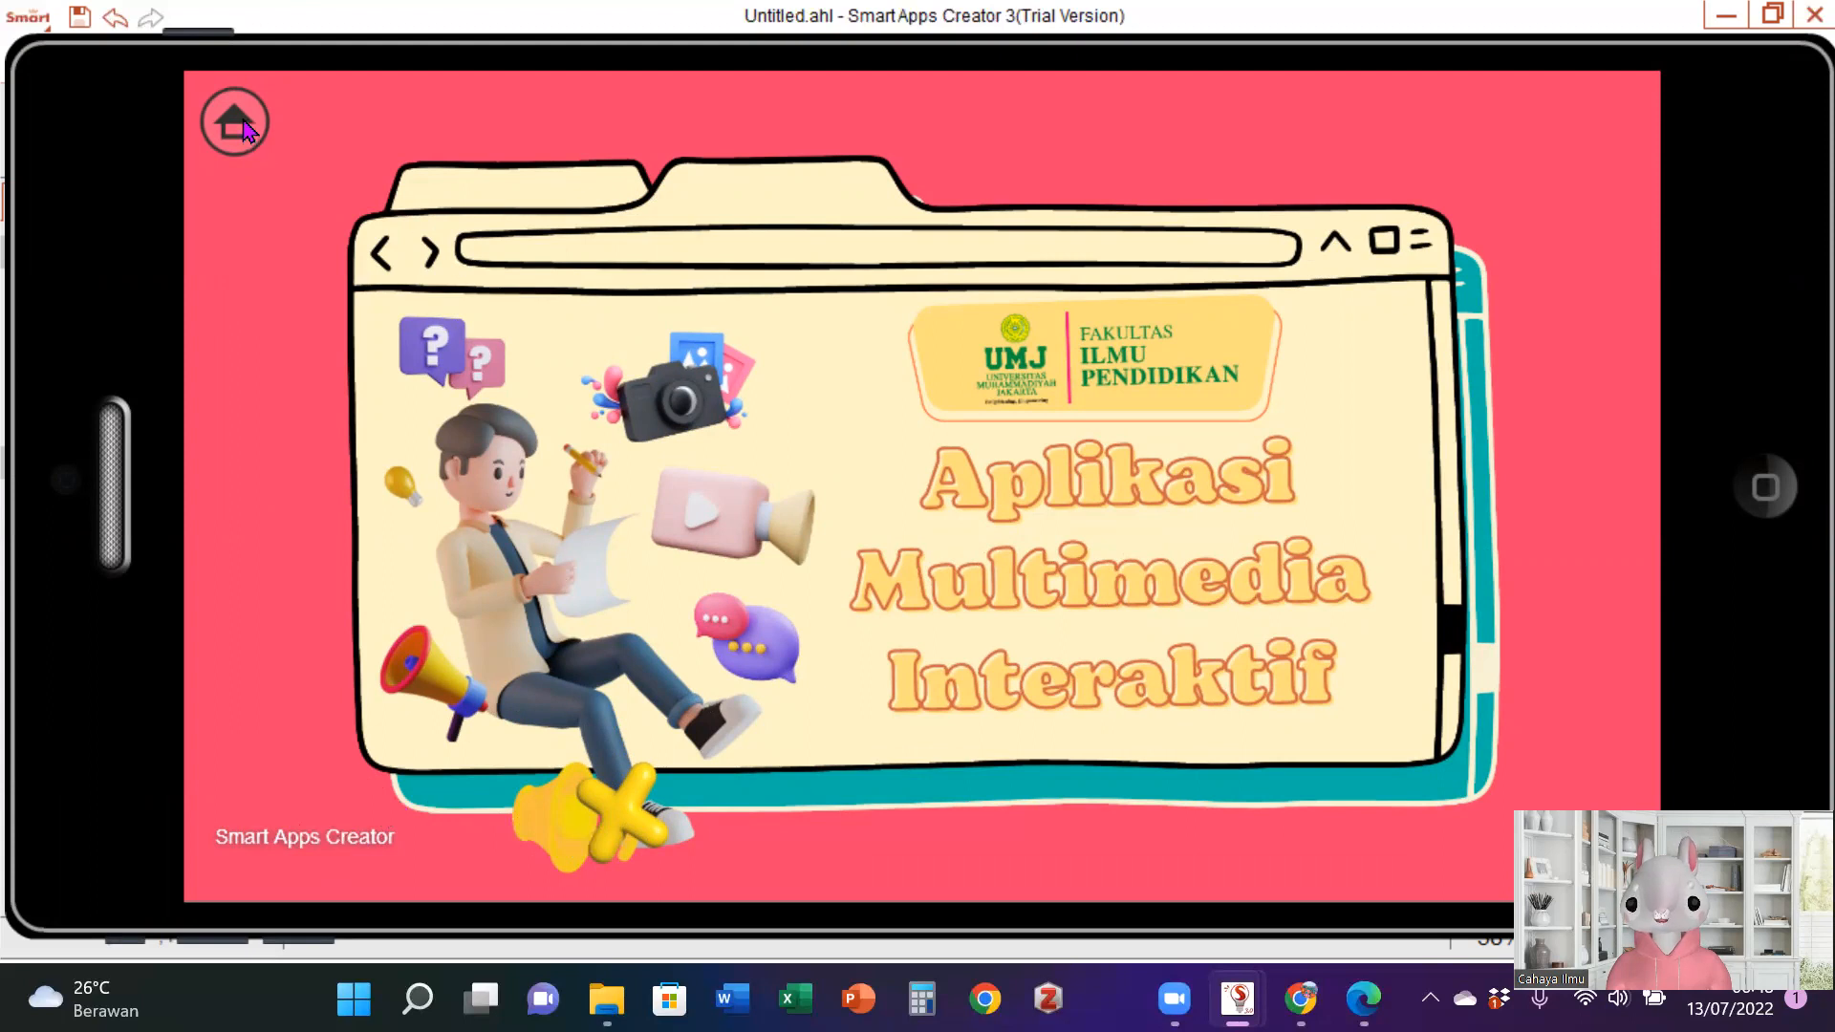
{"action": "left_click", "coordinate": [1759, 497]}
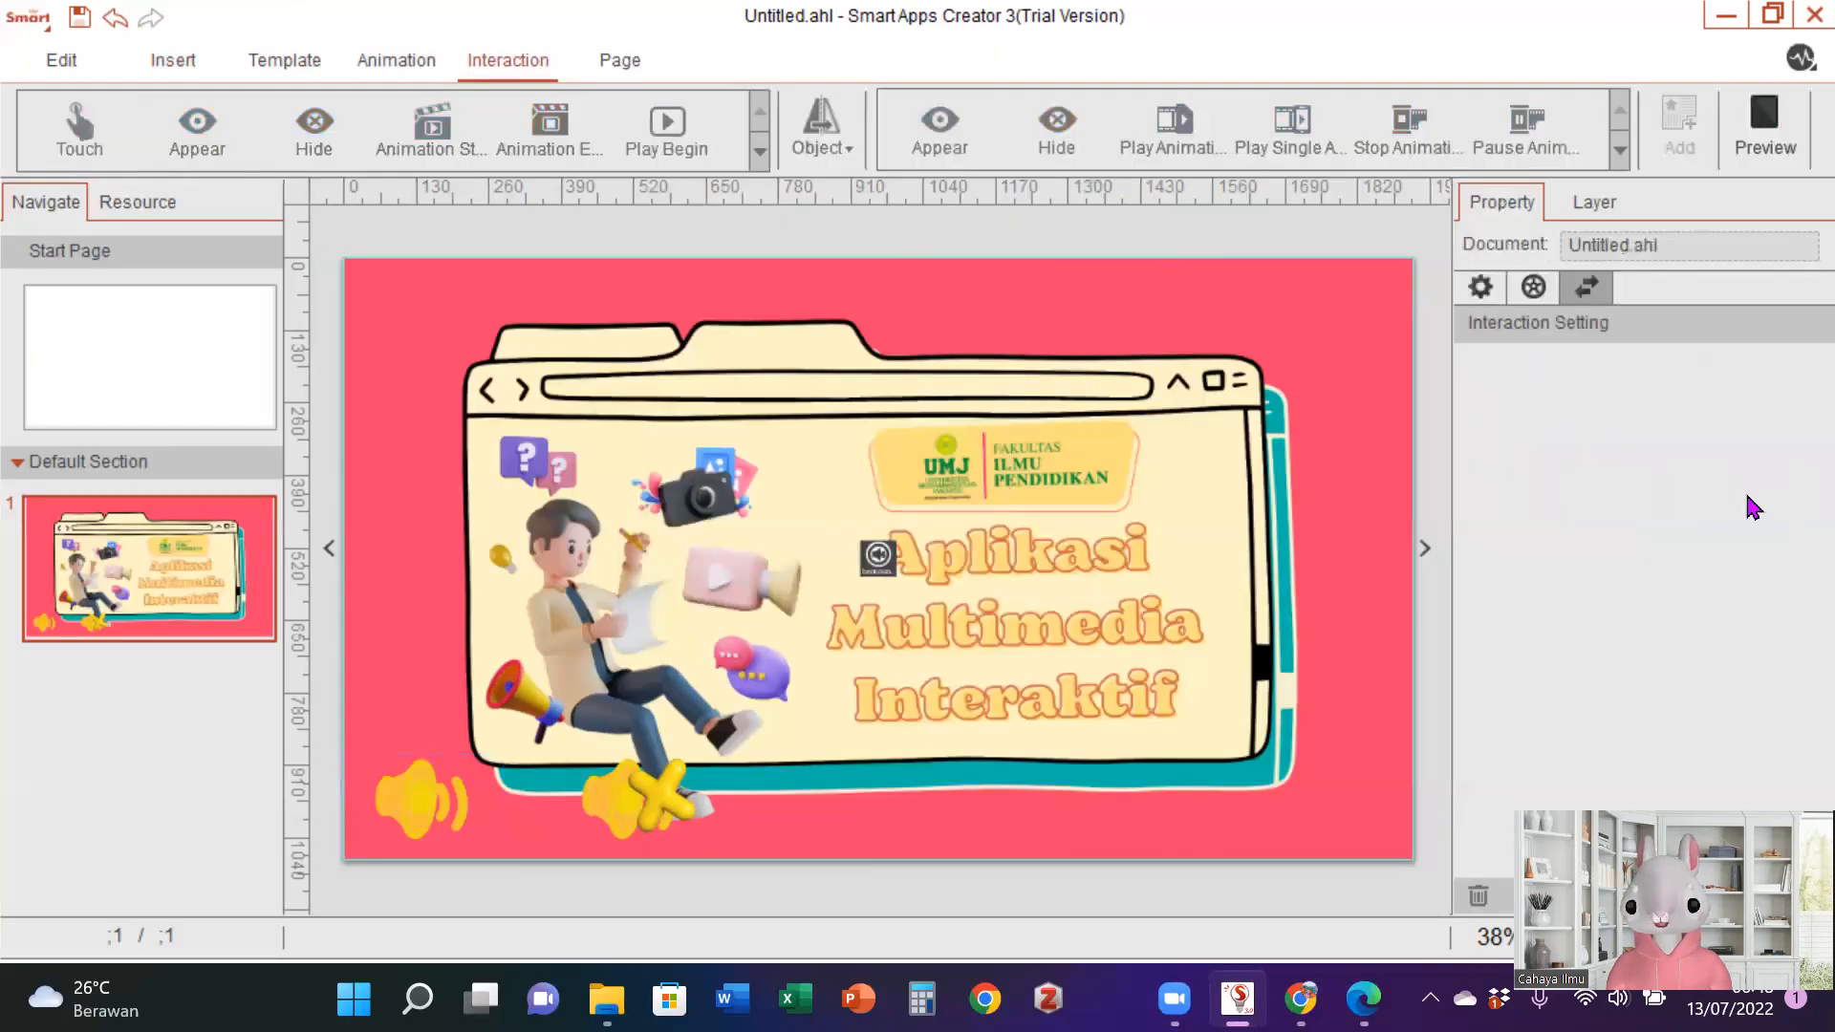
- Change speaker image 42's audio touch interaction to Stop, save it and test it in the preview
{"action": "left_click", "coordinate": [654, 786]}
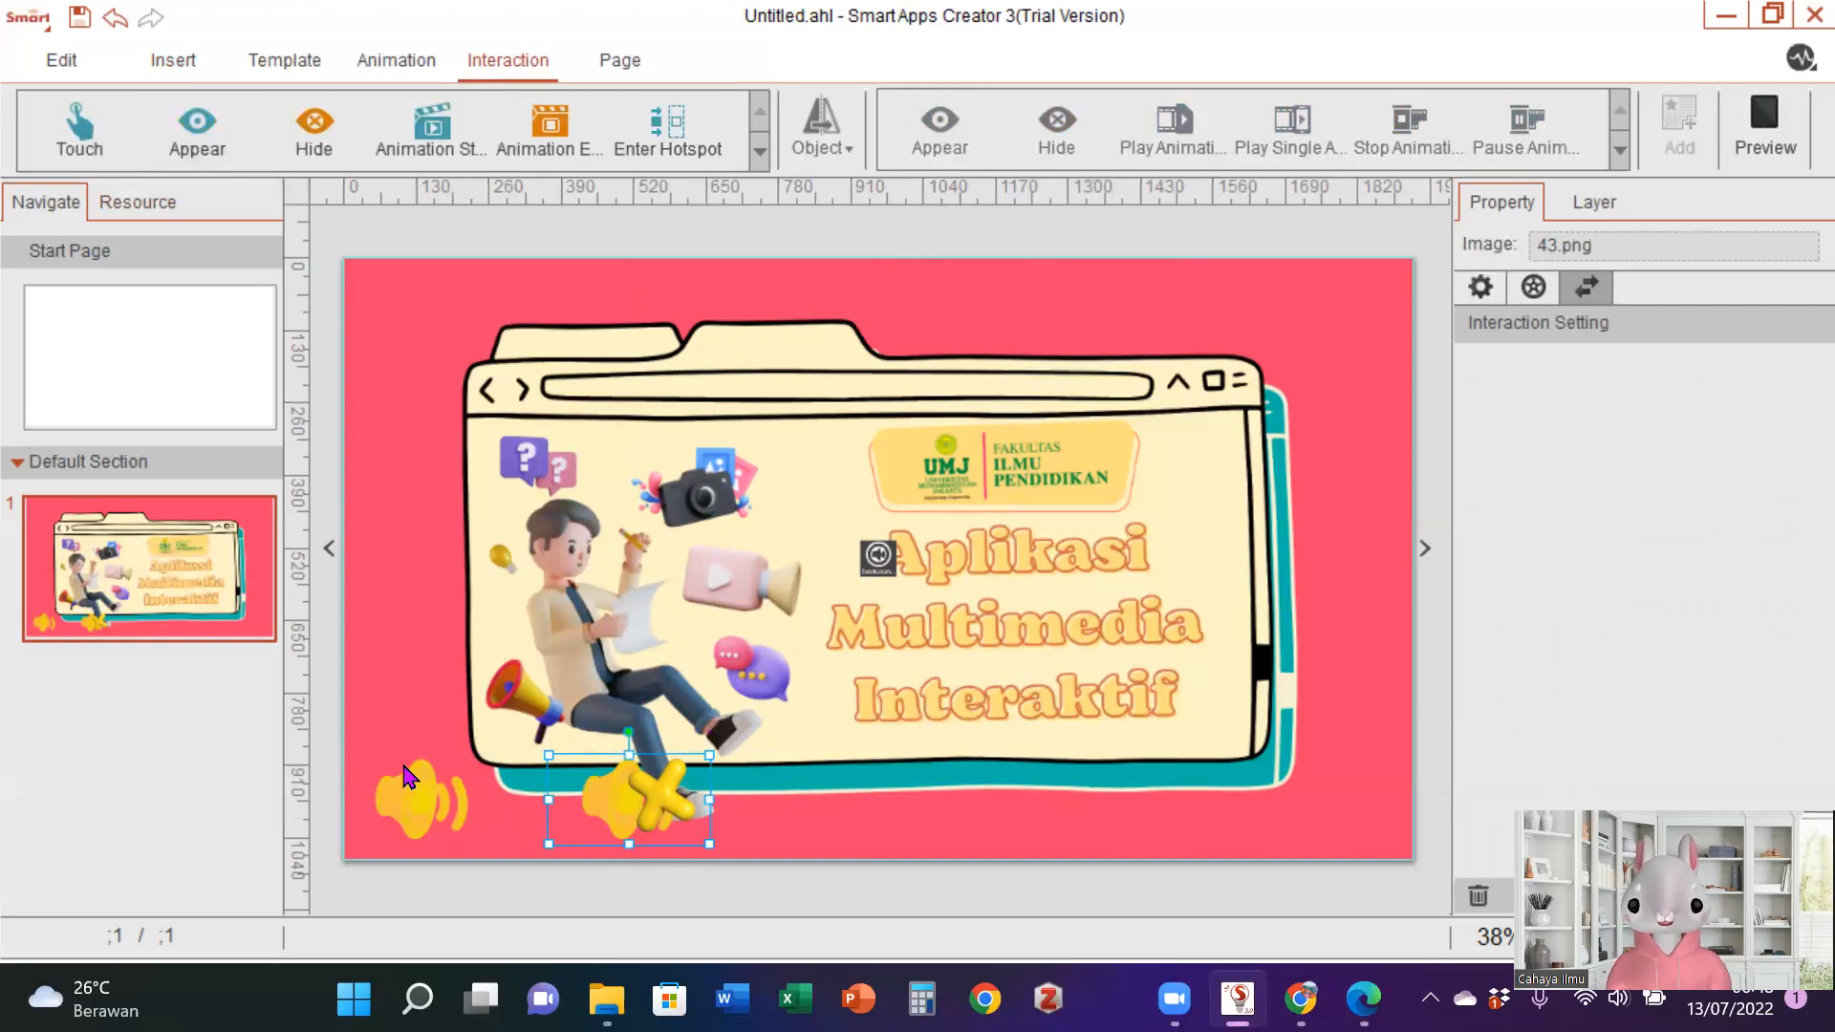
{"action": "left_click", "coordinate": [397, 800]}
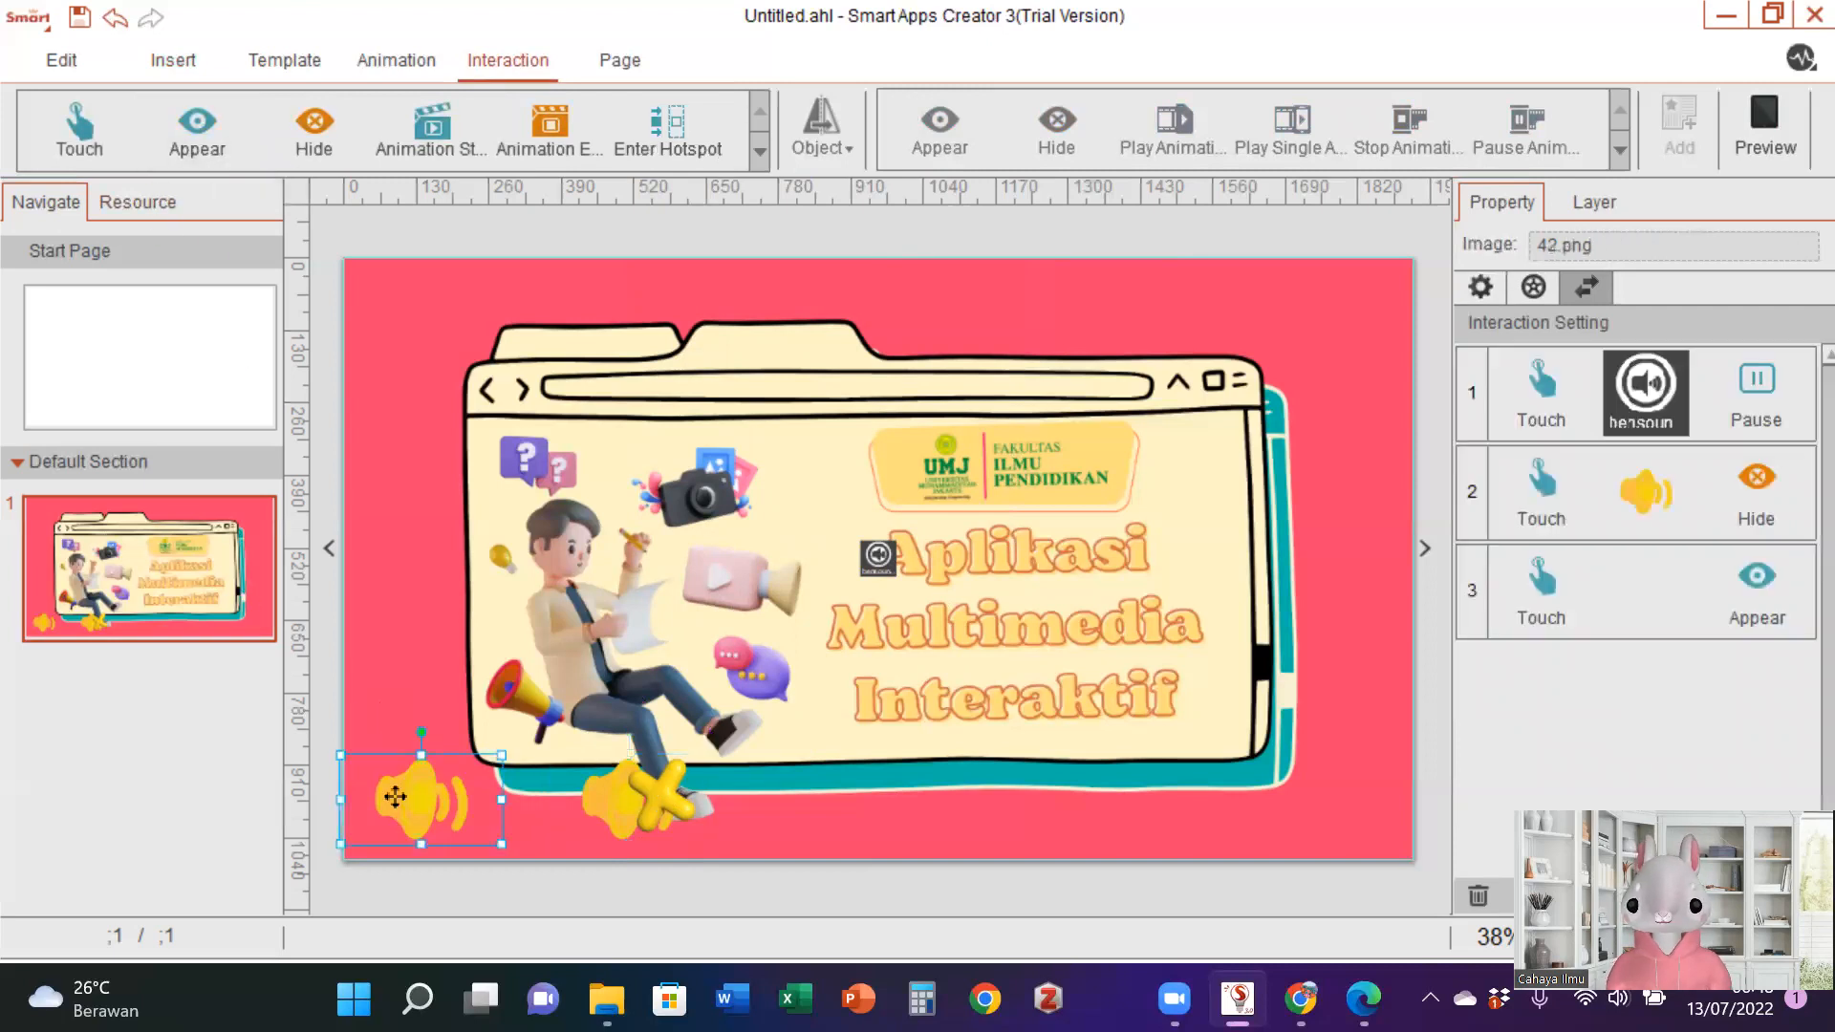
{"action": "left_click", "coordinate": [1727, 395]}
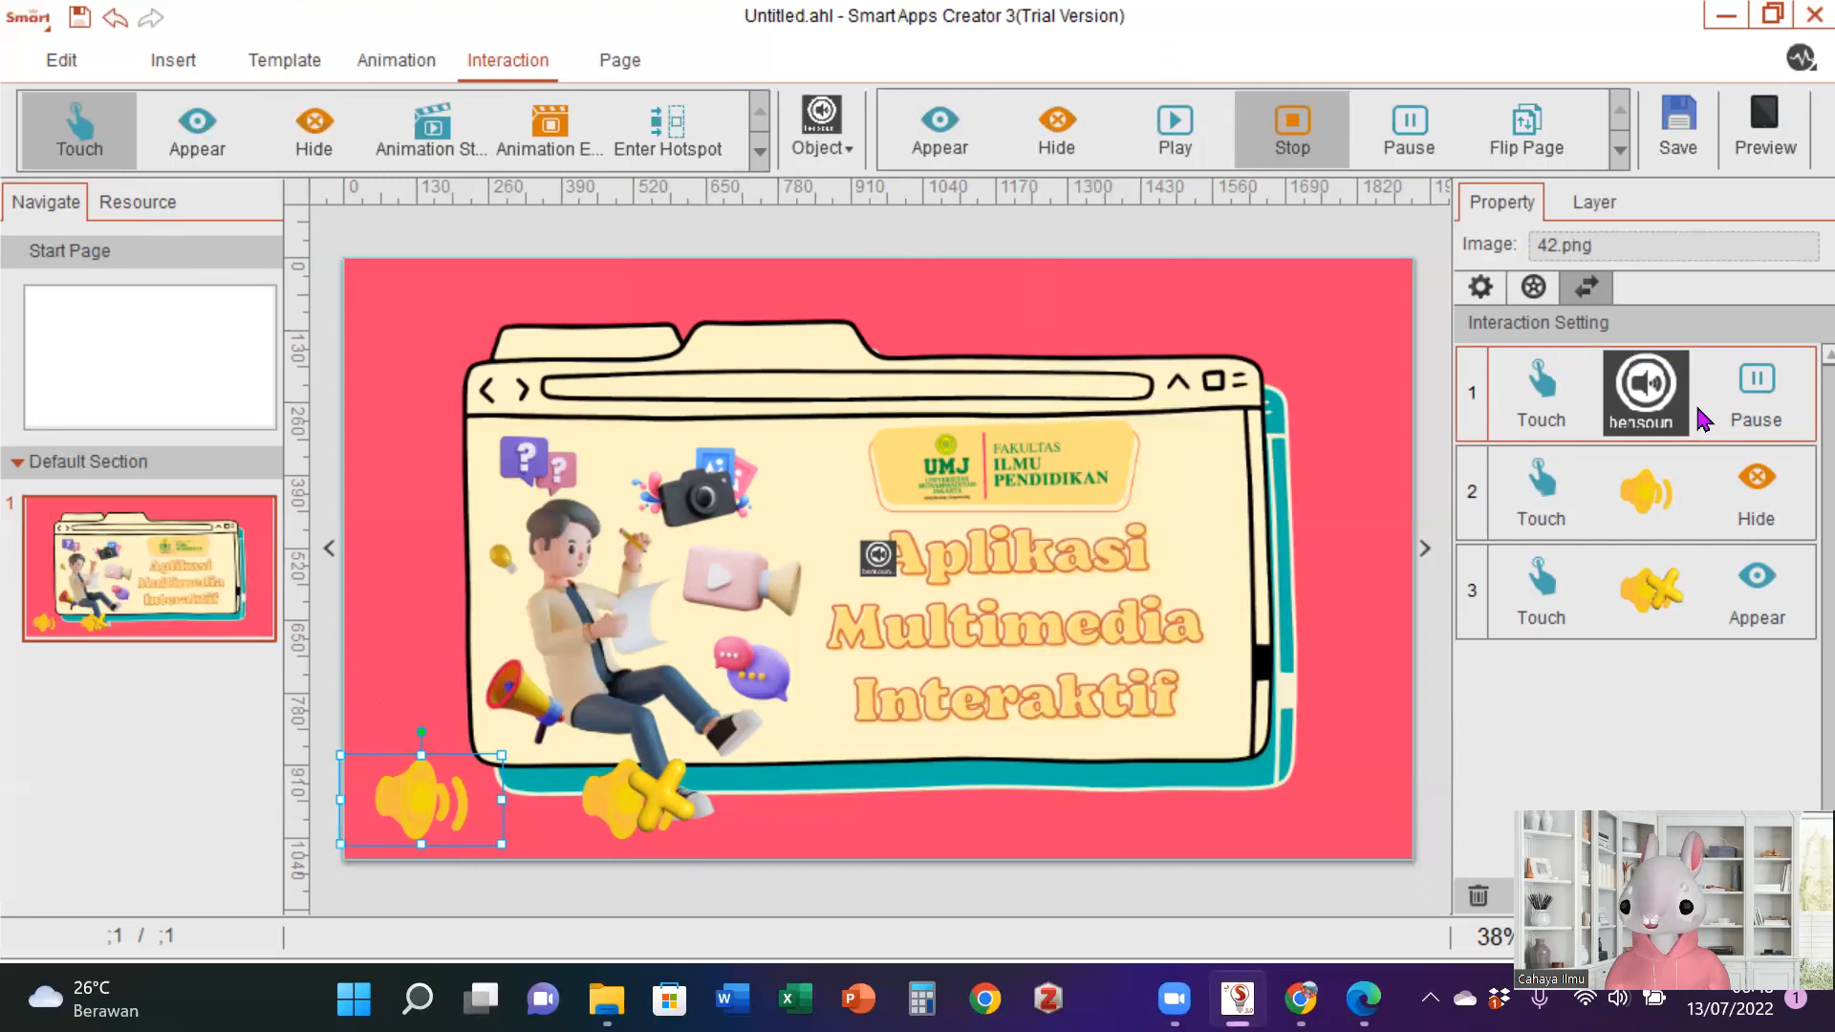
{"action": "left_click", "coordinate": [1663, 134]}
{"action": "left_click", "coordinate": [1779, 143]}
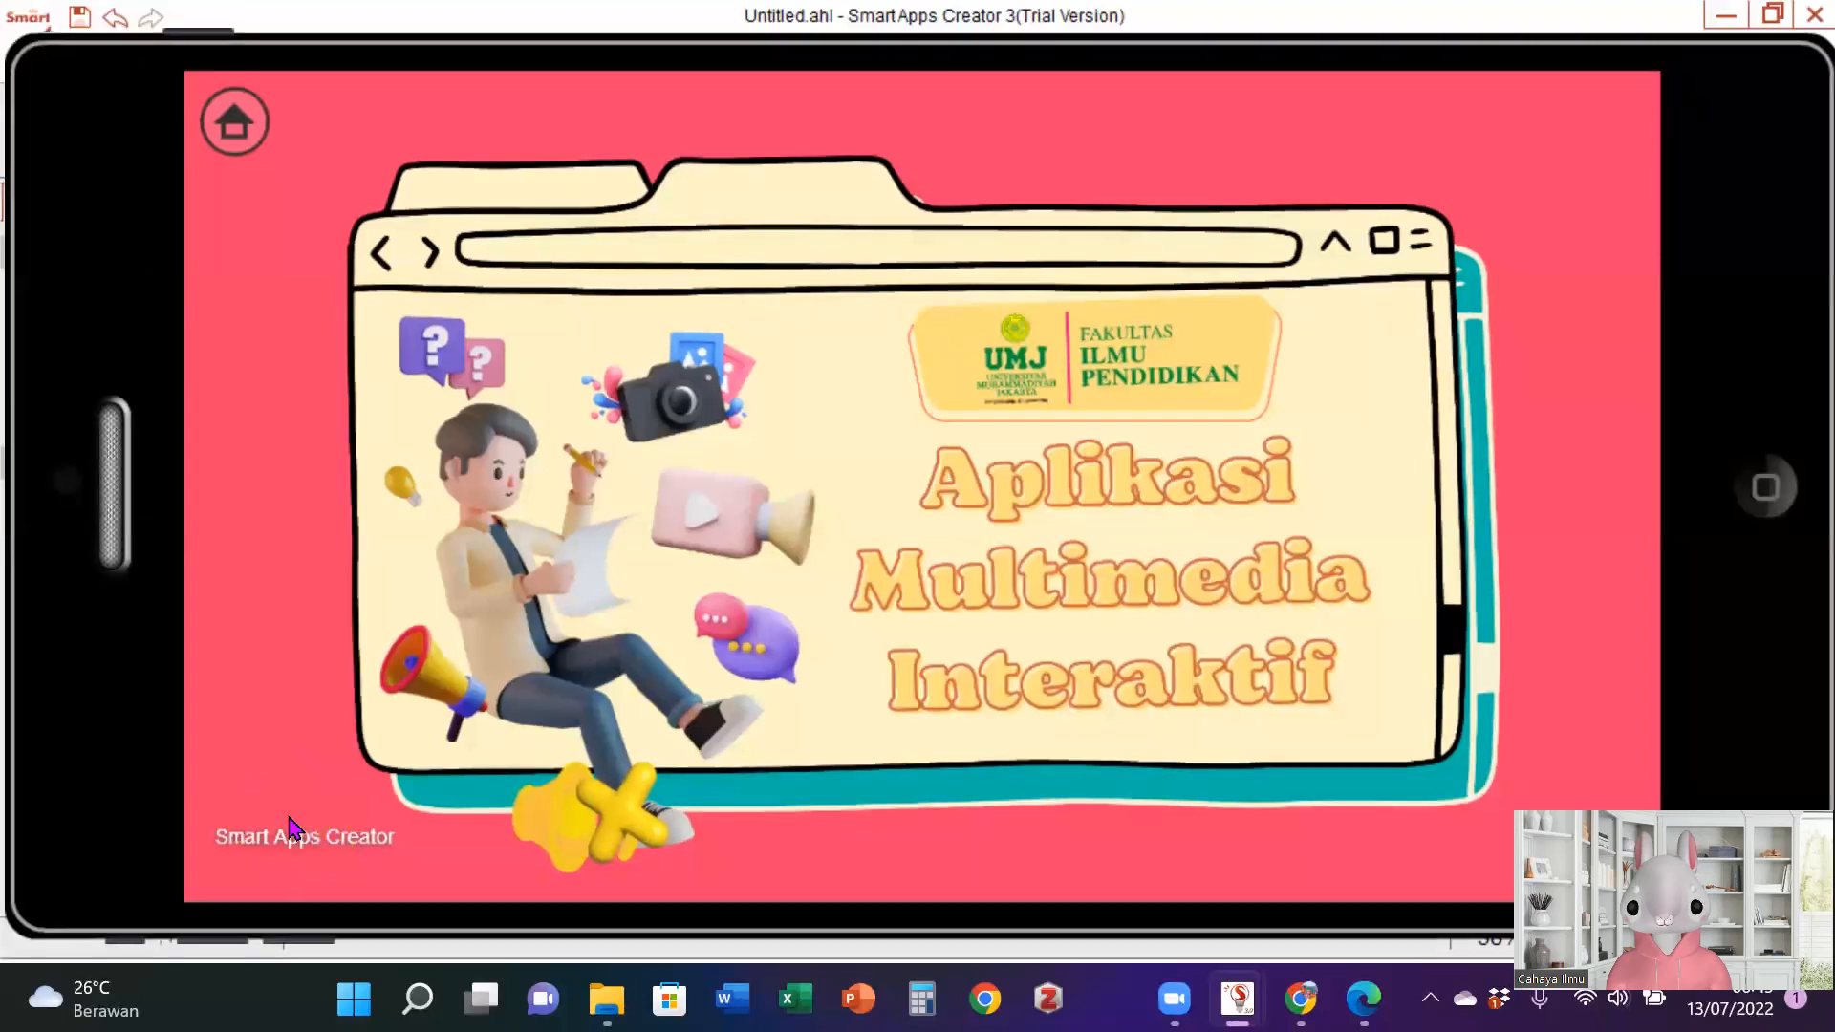
{"action": "left_click", "coordinate": [1793, 495]}
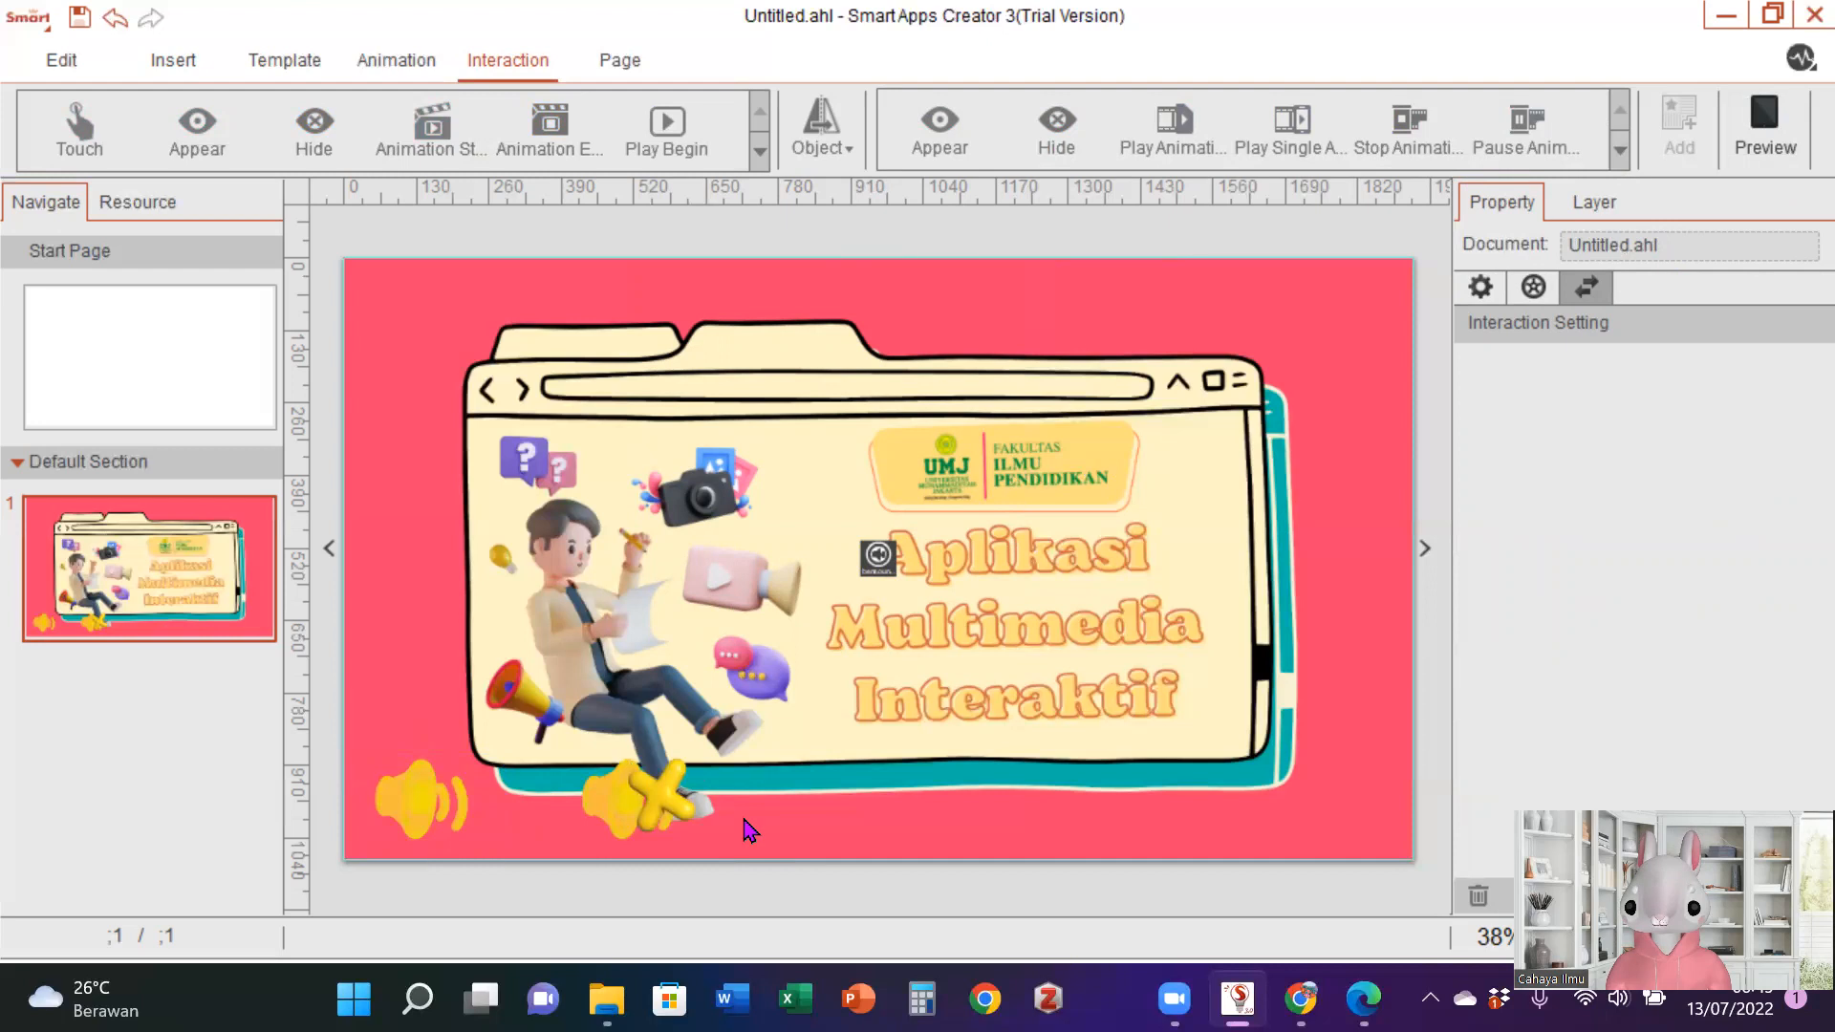
- Edit speaker image 42's audio touch interaction to use the pause-background action and preview the page
{"action": "left_click", "coordinate": [427, 827]}
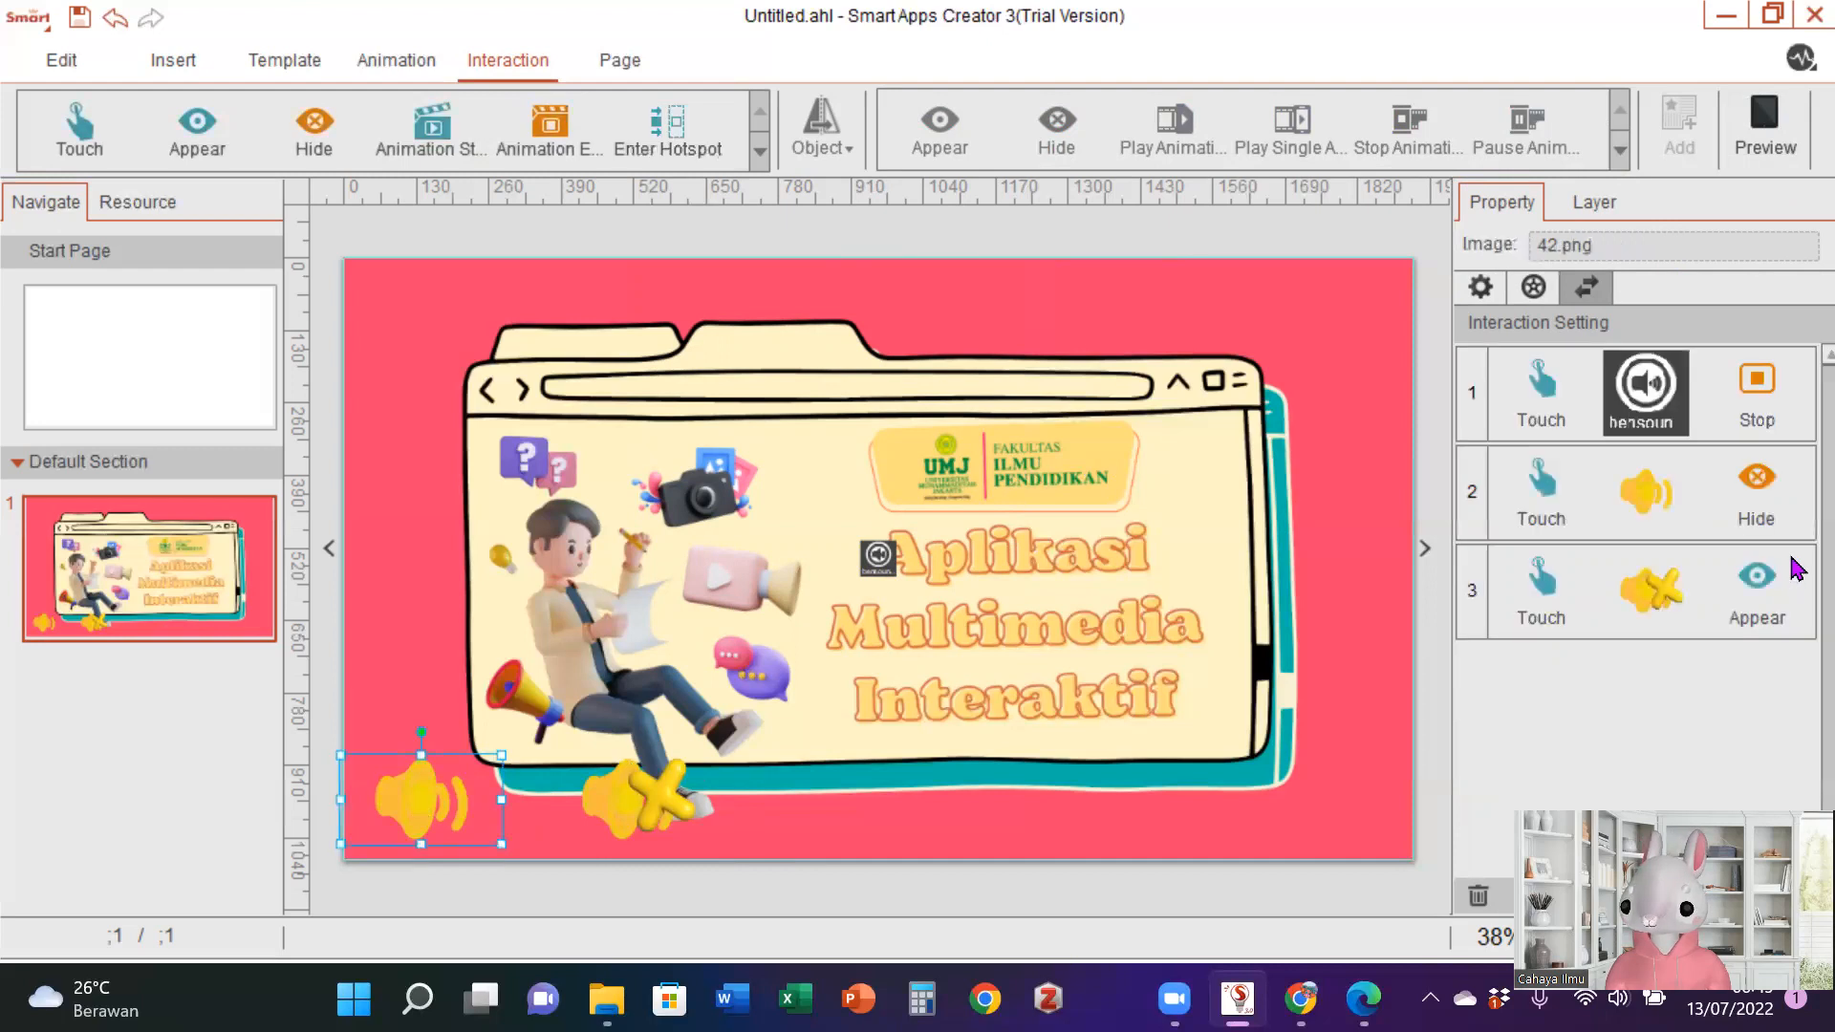
{"action": "left_click", "coordinate": [1622, 409]}
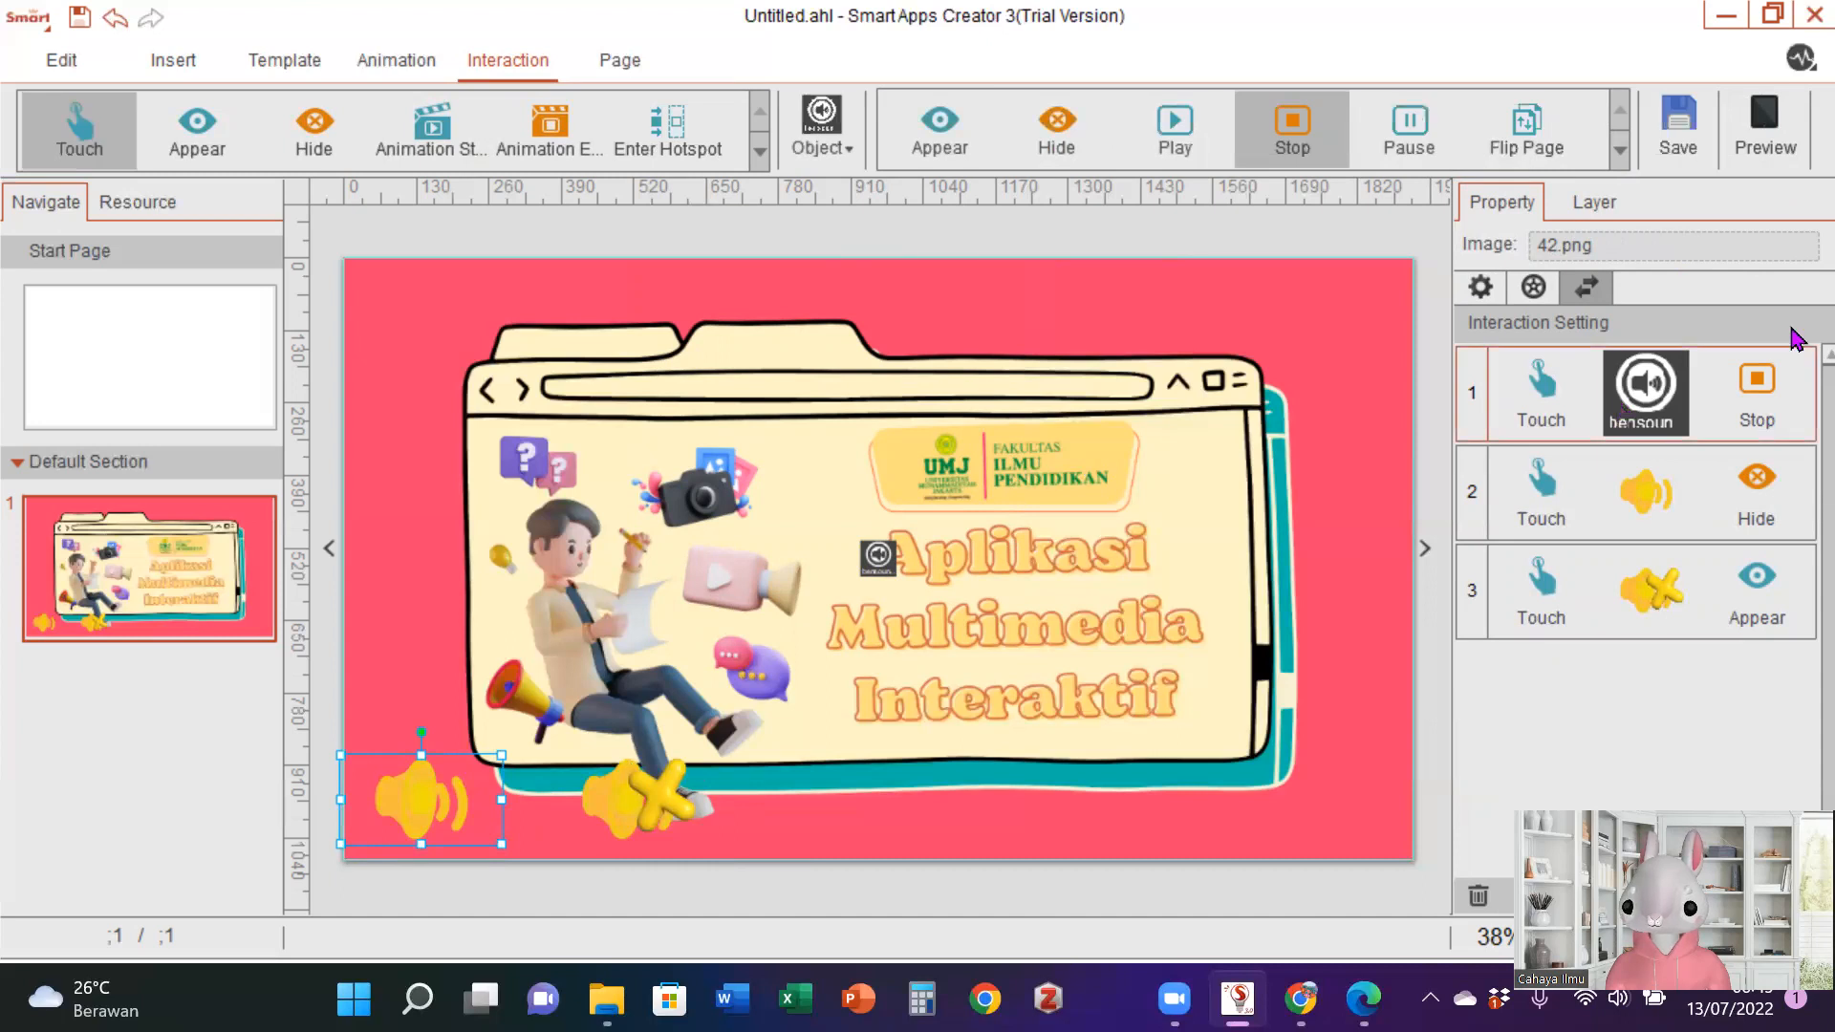
{"action": "left_click", "coordinate": [1619, 151]}
{"action": "left_click", "coordinate": [1619, 151]}
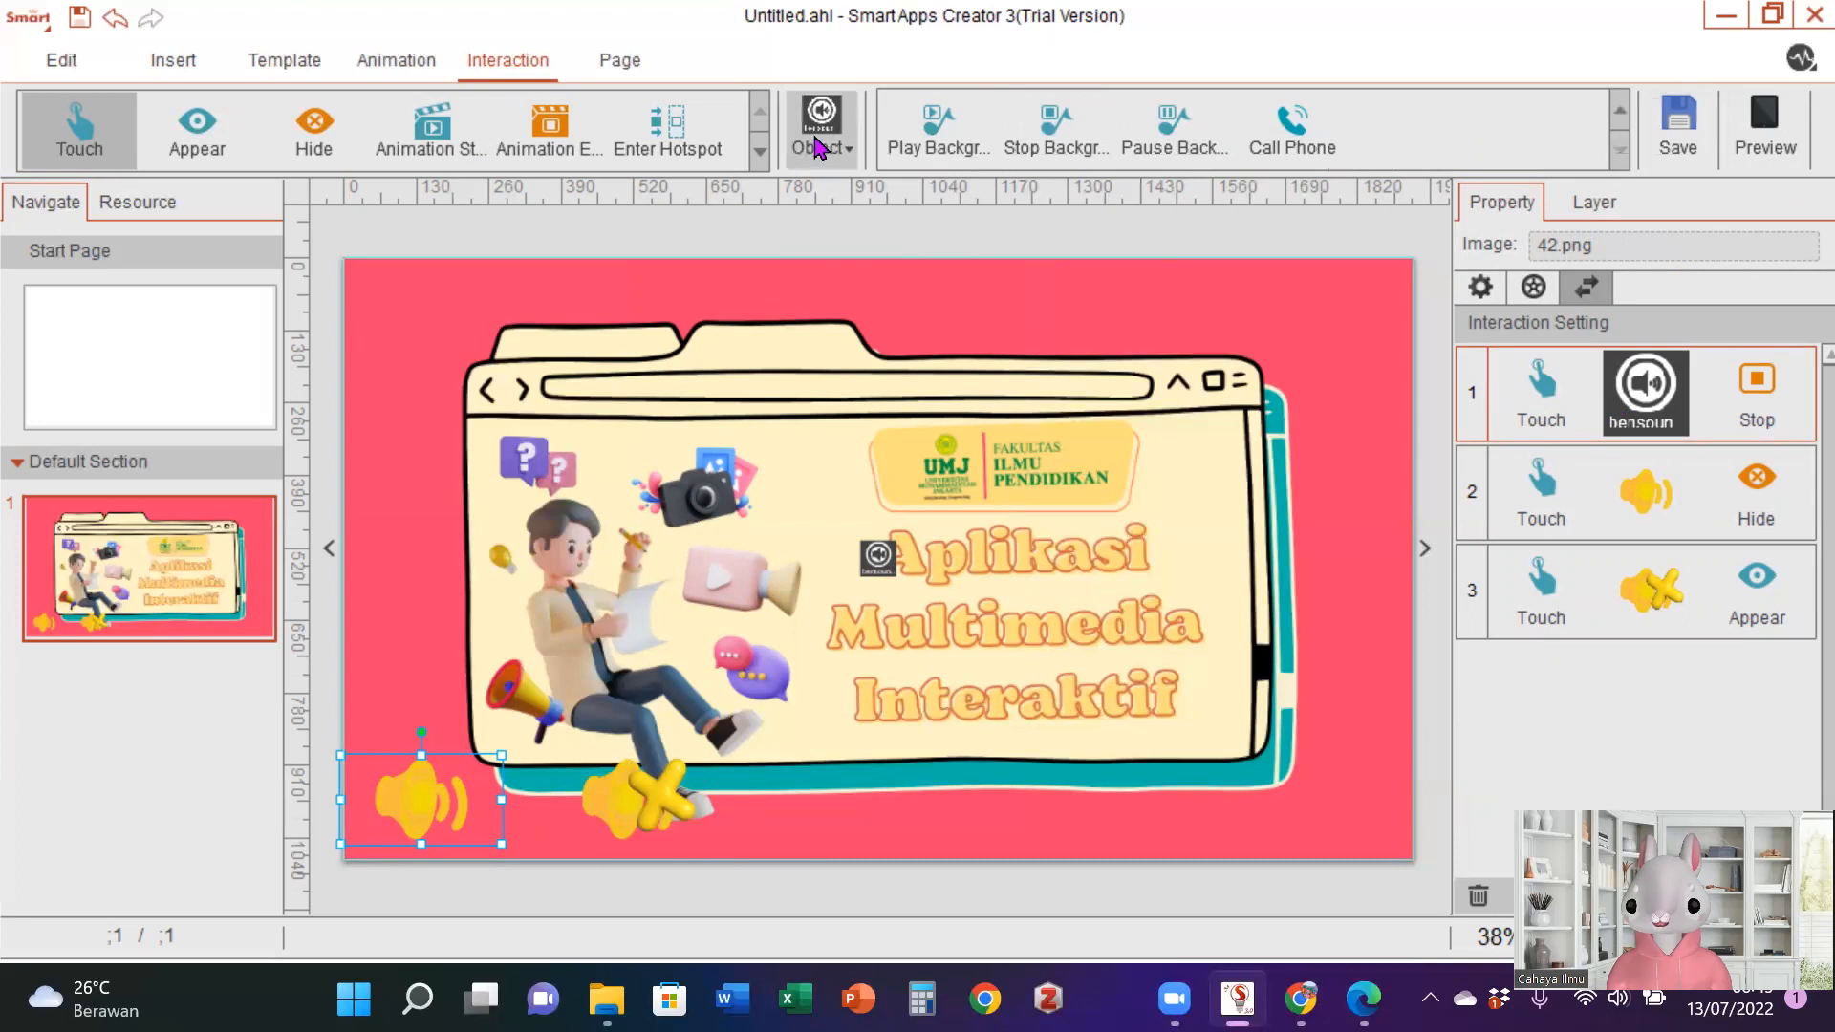
{"action": "left_click", "coordinate": [1134, 150]}
{"action": "left_click", "coordinate": [1788, 137]}
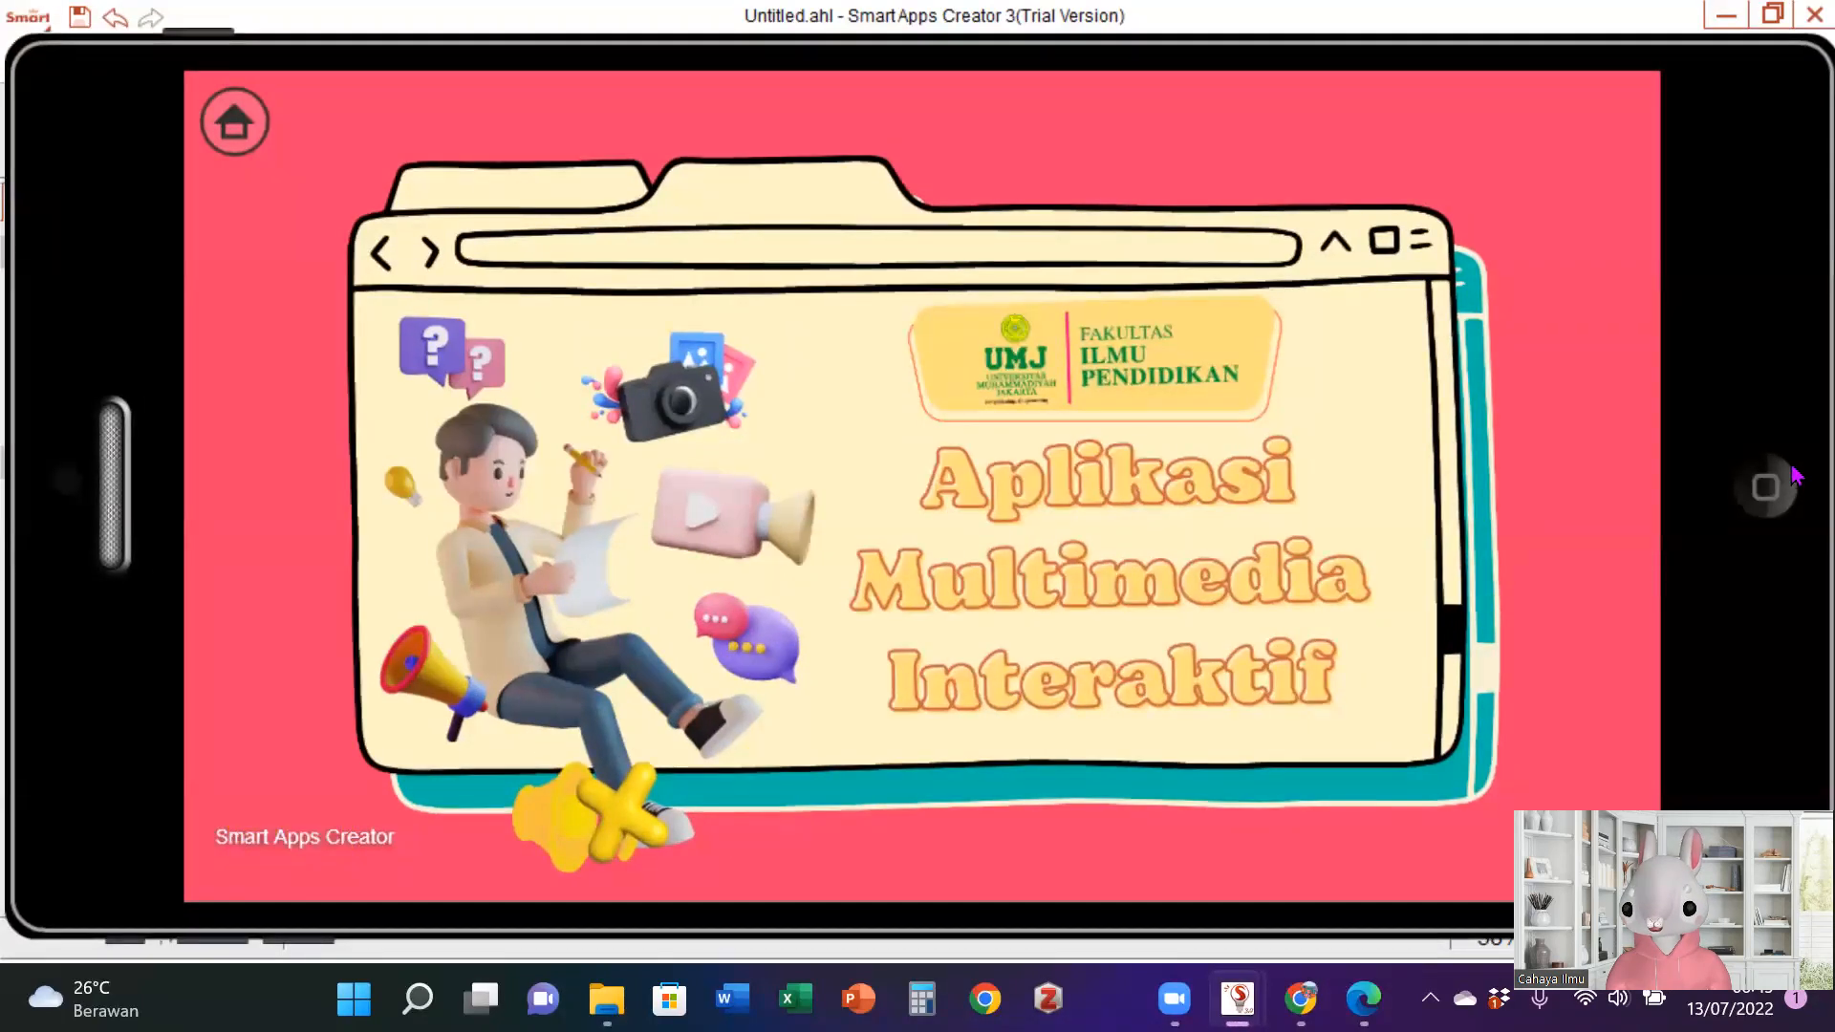
{"action": "left_click", "coordinate": [1765, 488]}
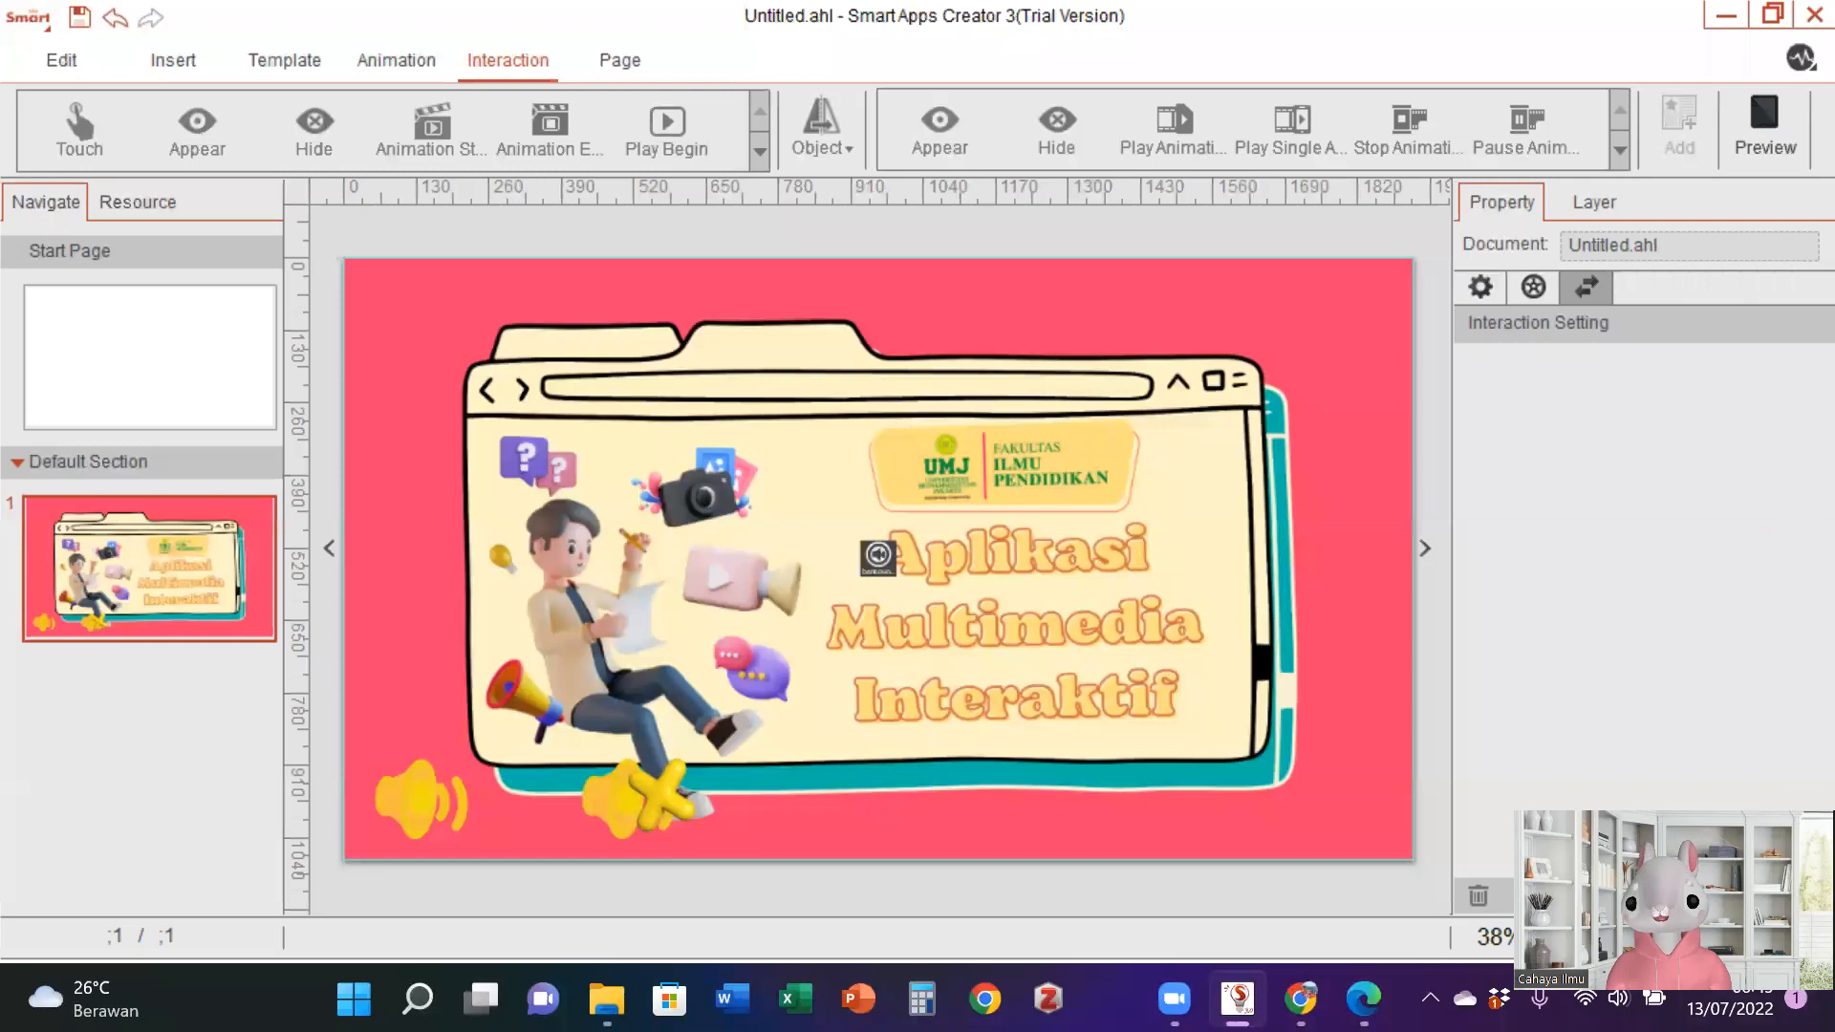
- Add a touch interaction to muted-speaker image 43.png that plays the bensound-hey_1.mp3 audio as background music
{"action": "left_click", "coordinate": [623, 792]}
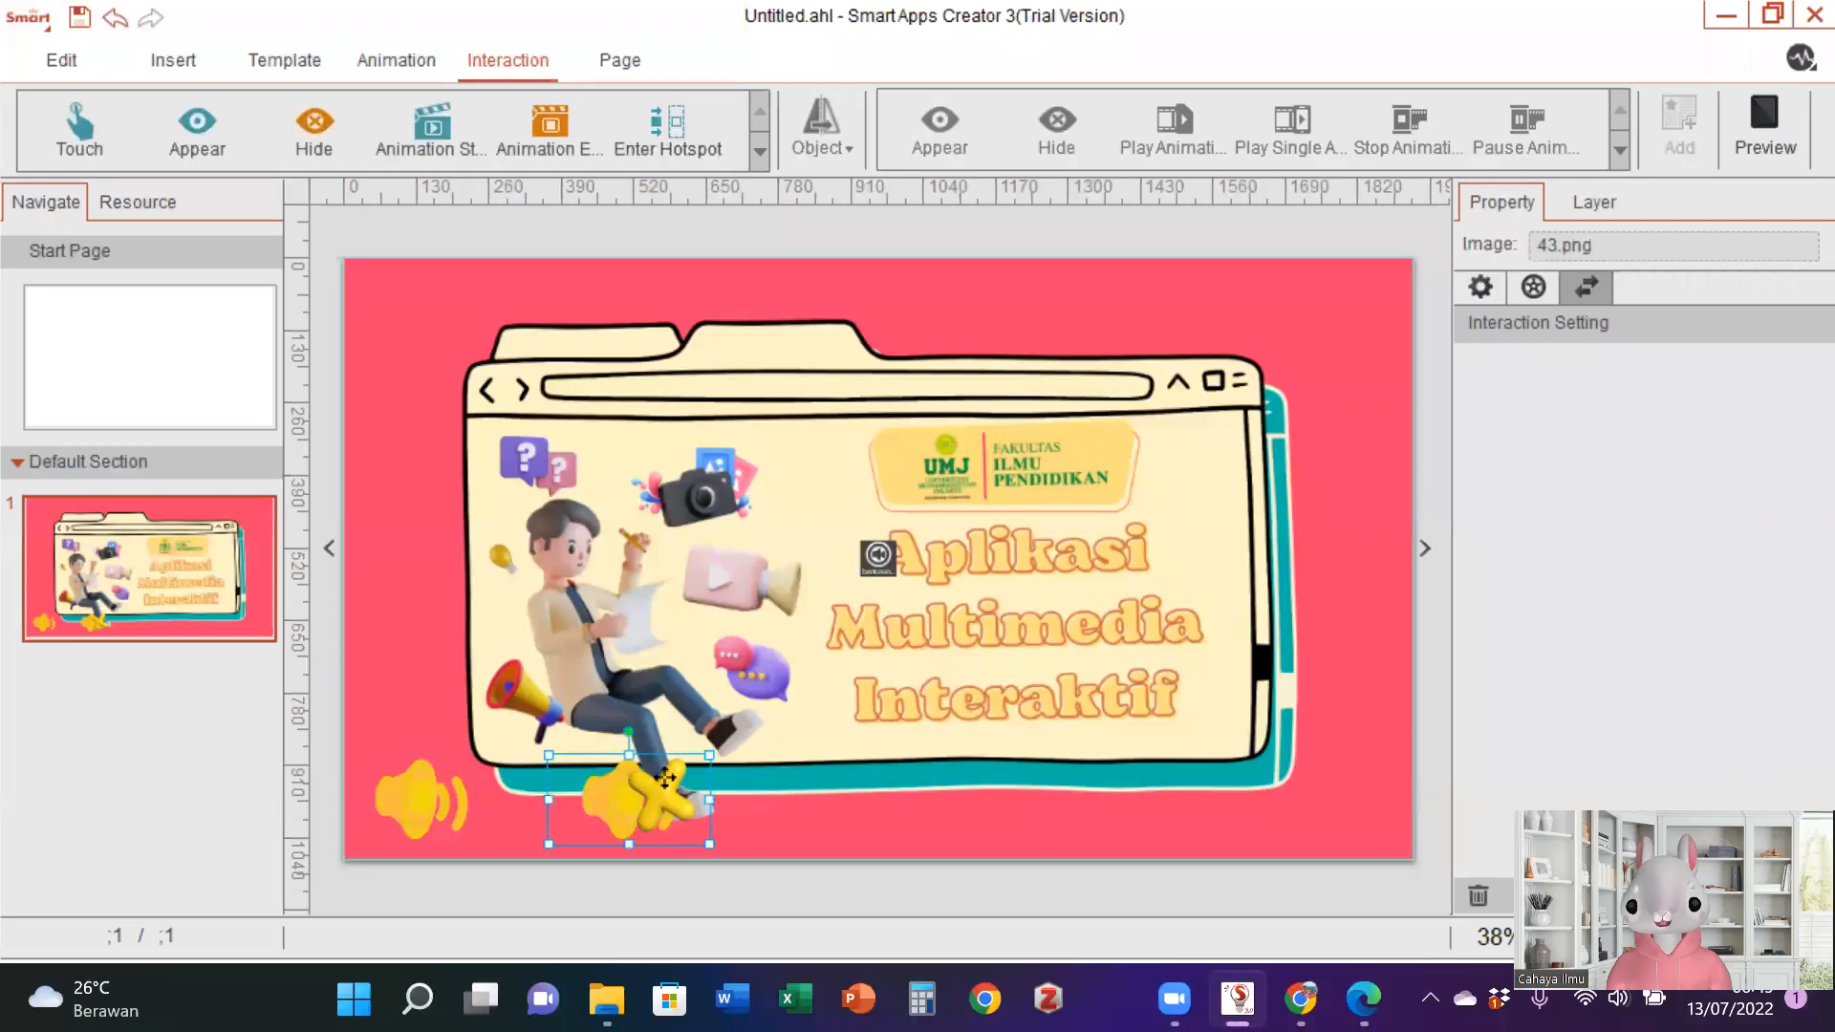
{"action": "left_click", "coordinate": [64, 113]}
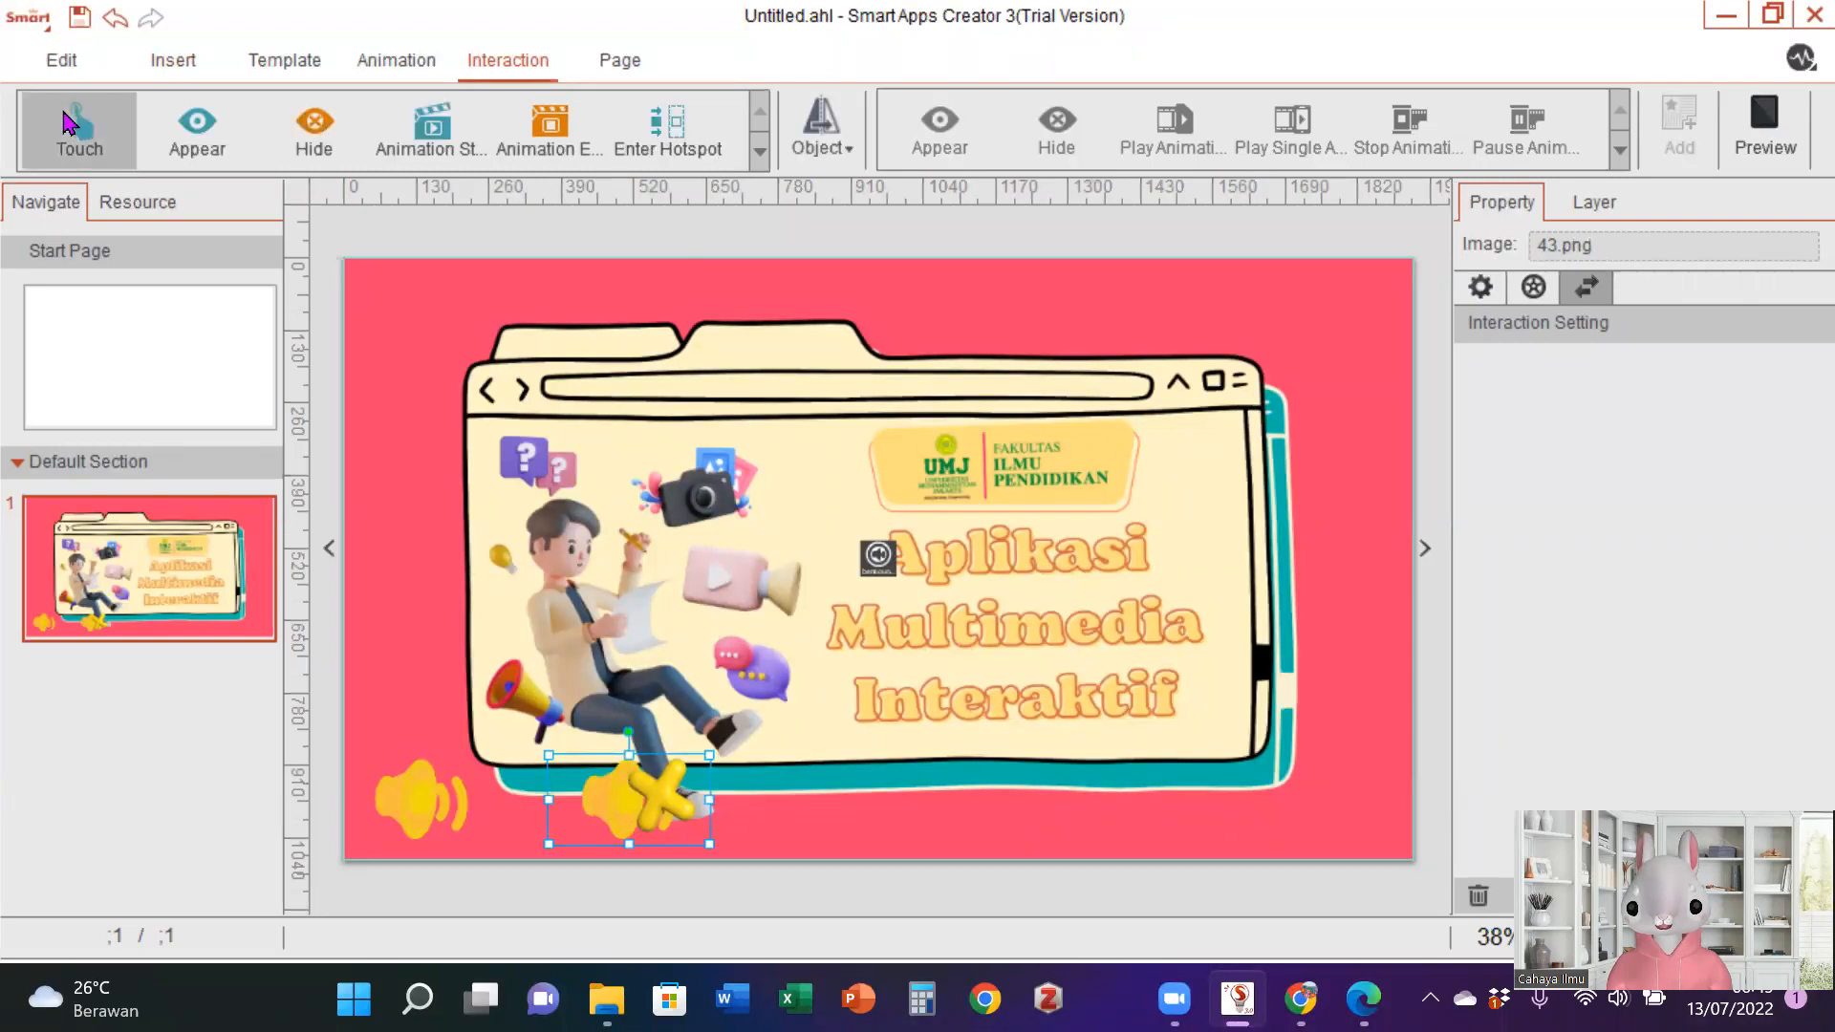
{"action": "left_click", "coordinate": [823, 143]}
{"action": "left_click", "coordinate": [828, 203]}
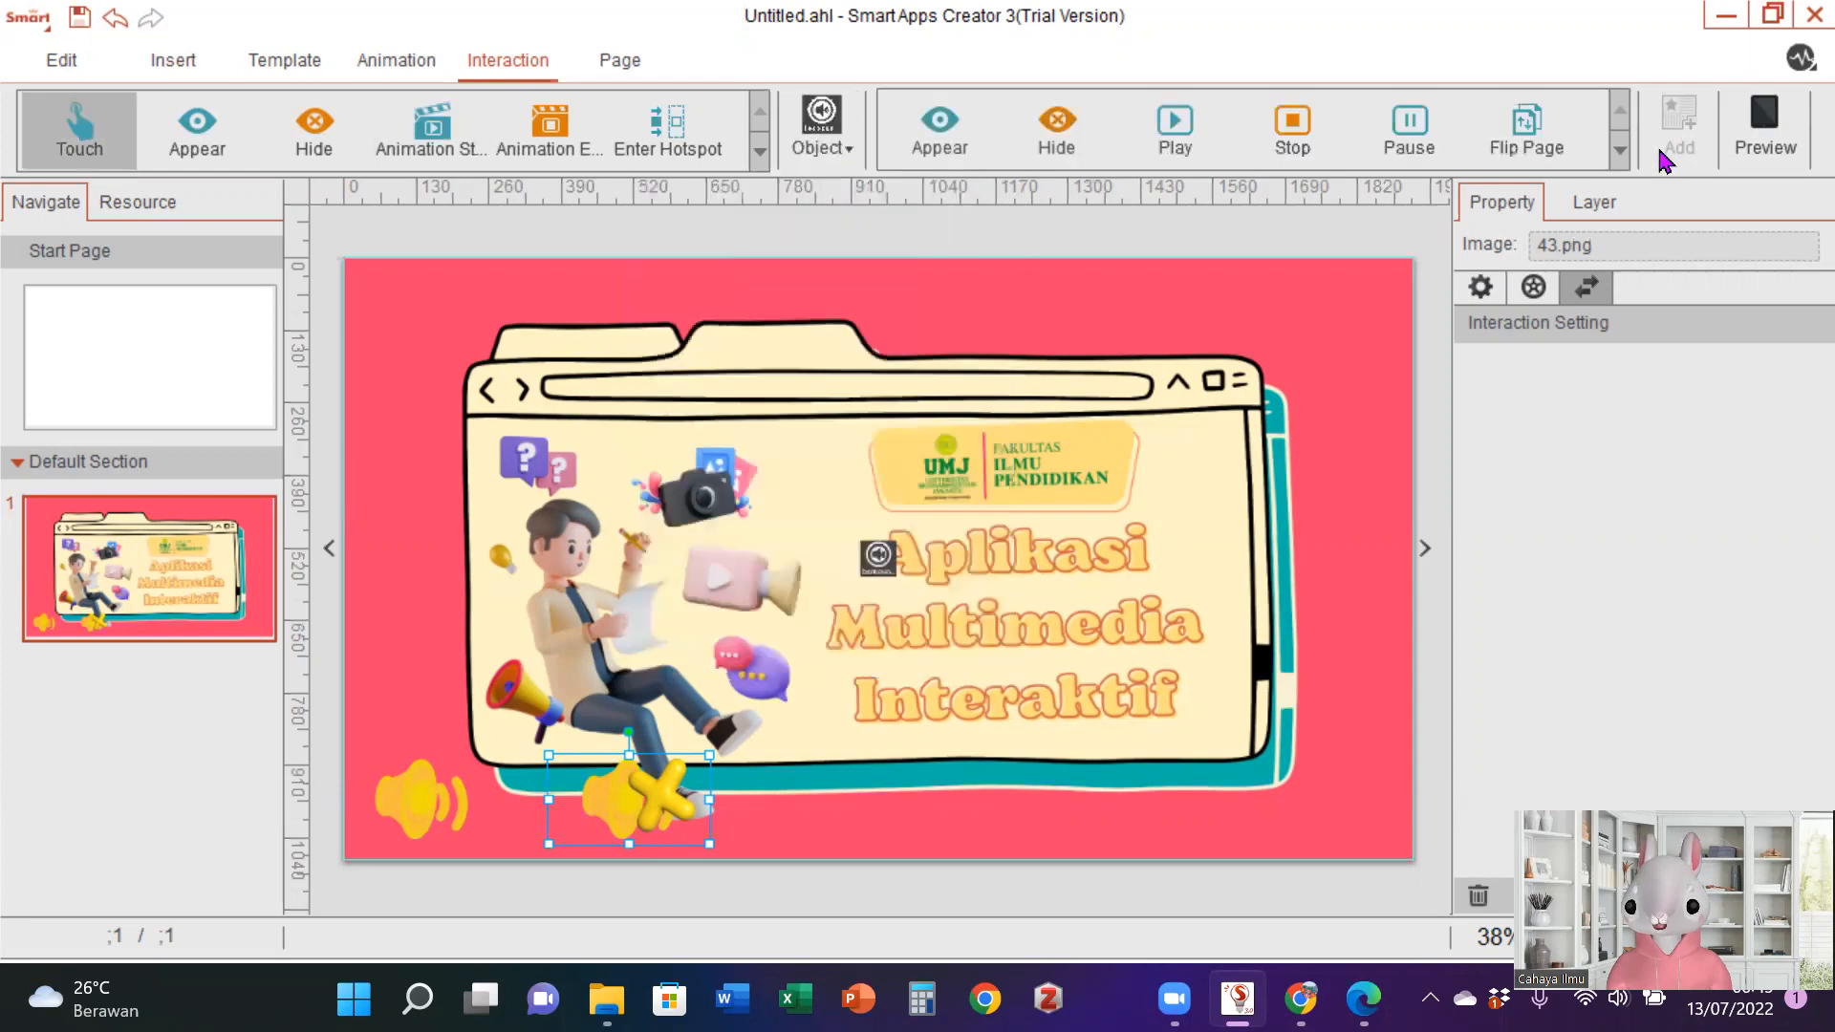
{"action": "left_click", "coordinate": [1620, 151]}
{"action": "left_click", "coordinate": [1620, 151]}
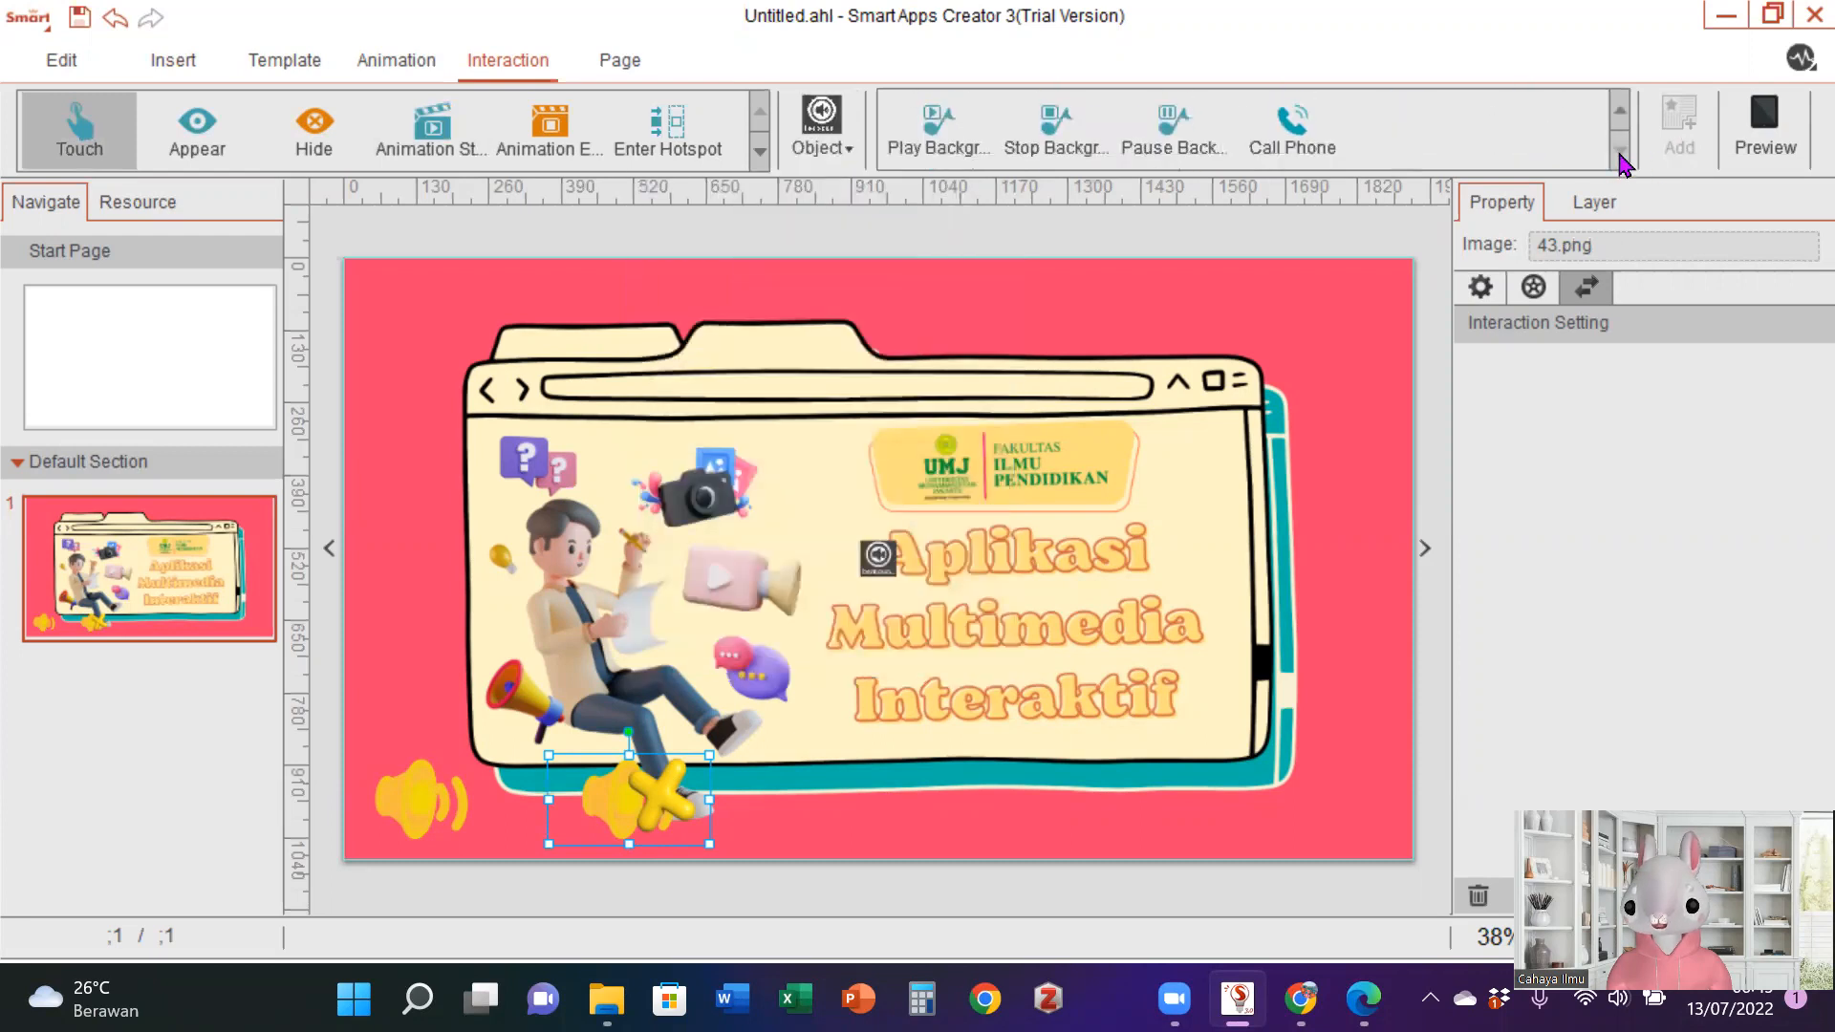
{"action": "left_click", "coordinate": [955, 151]}
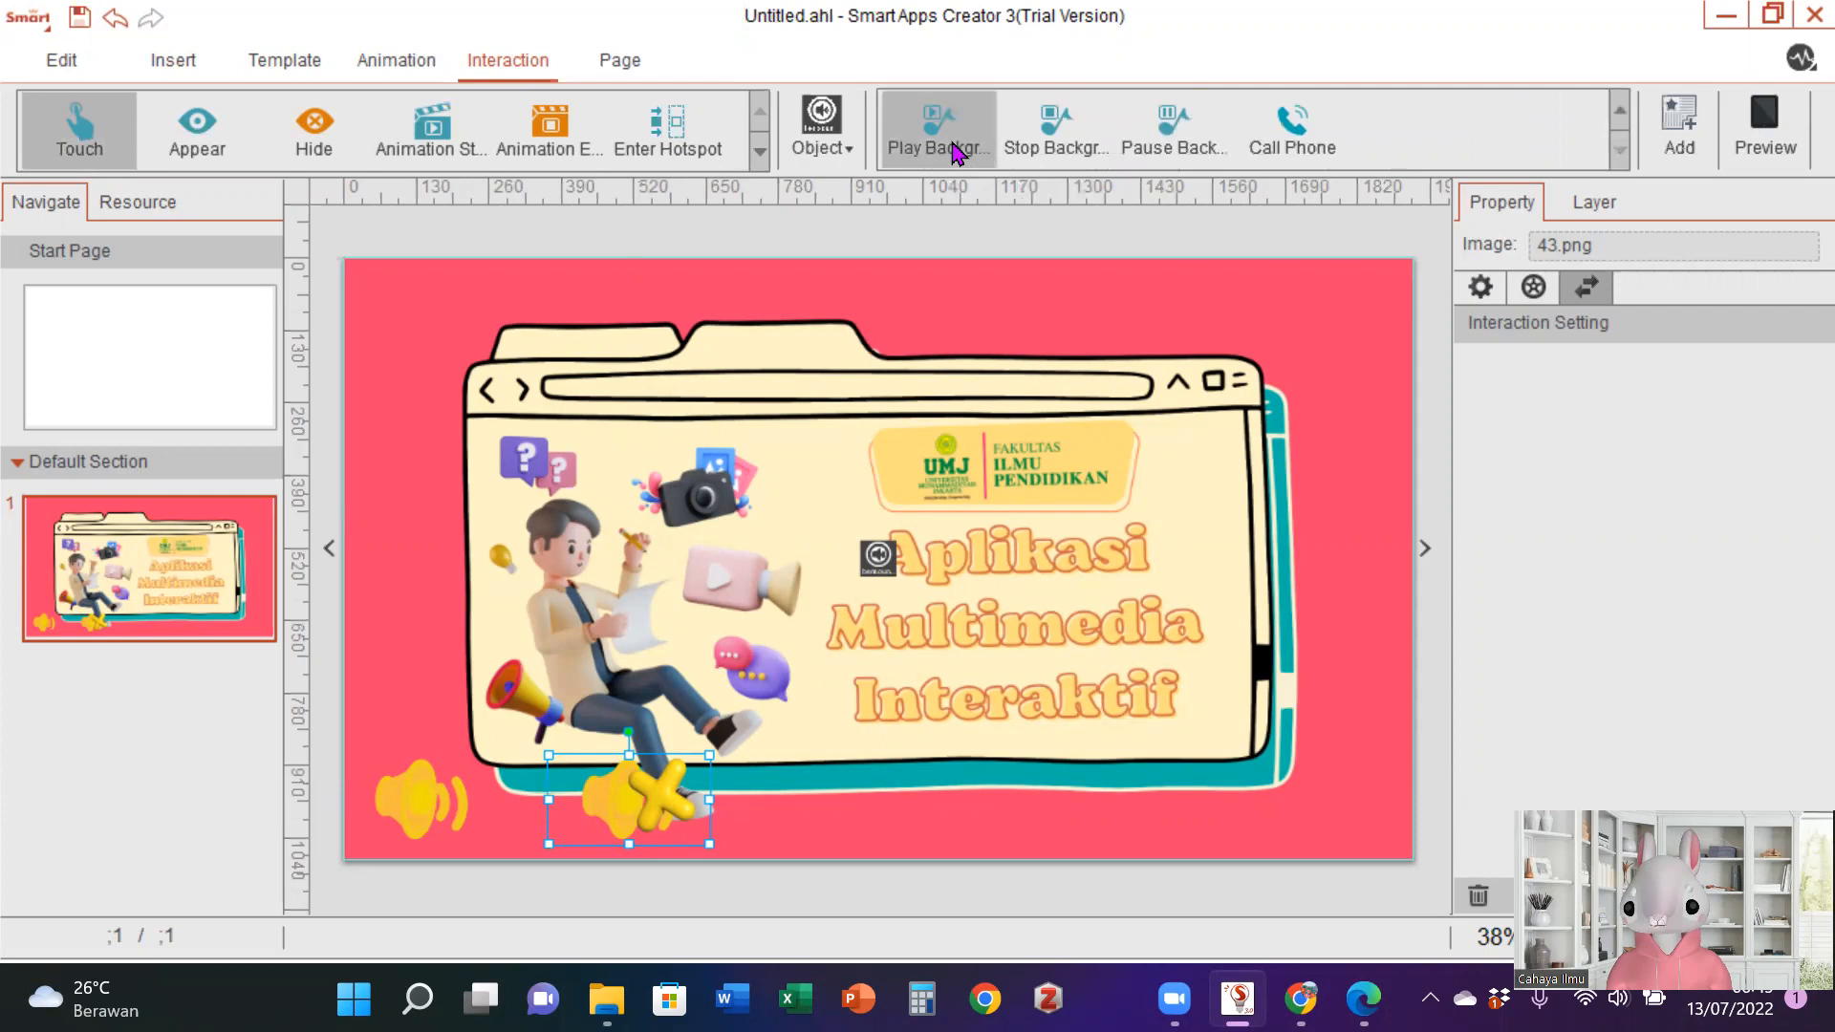
{"action": "left_click", "coordinate": [1706, 121]}
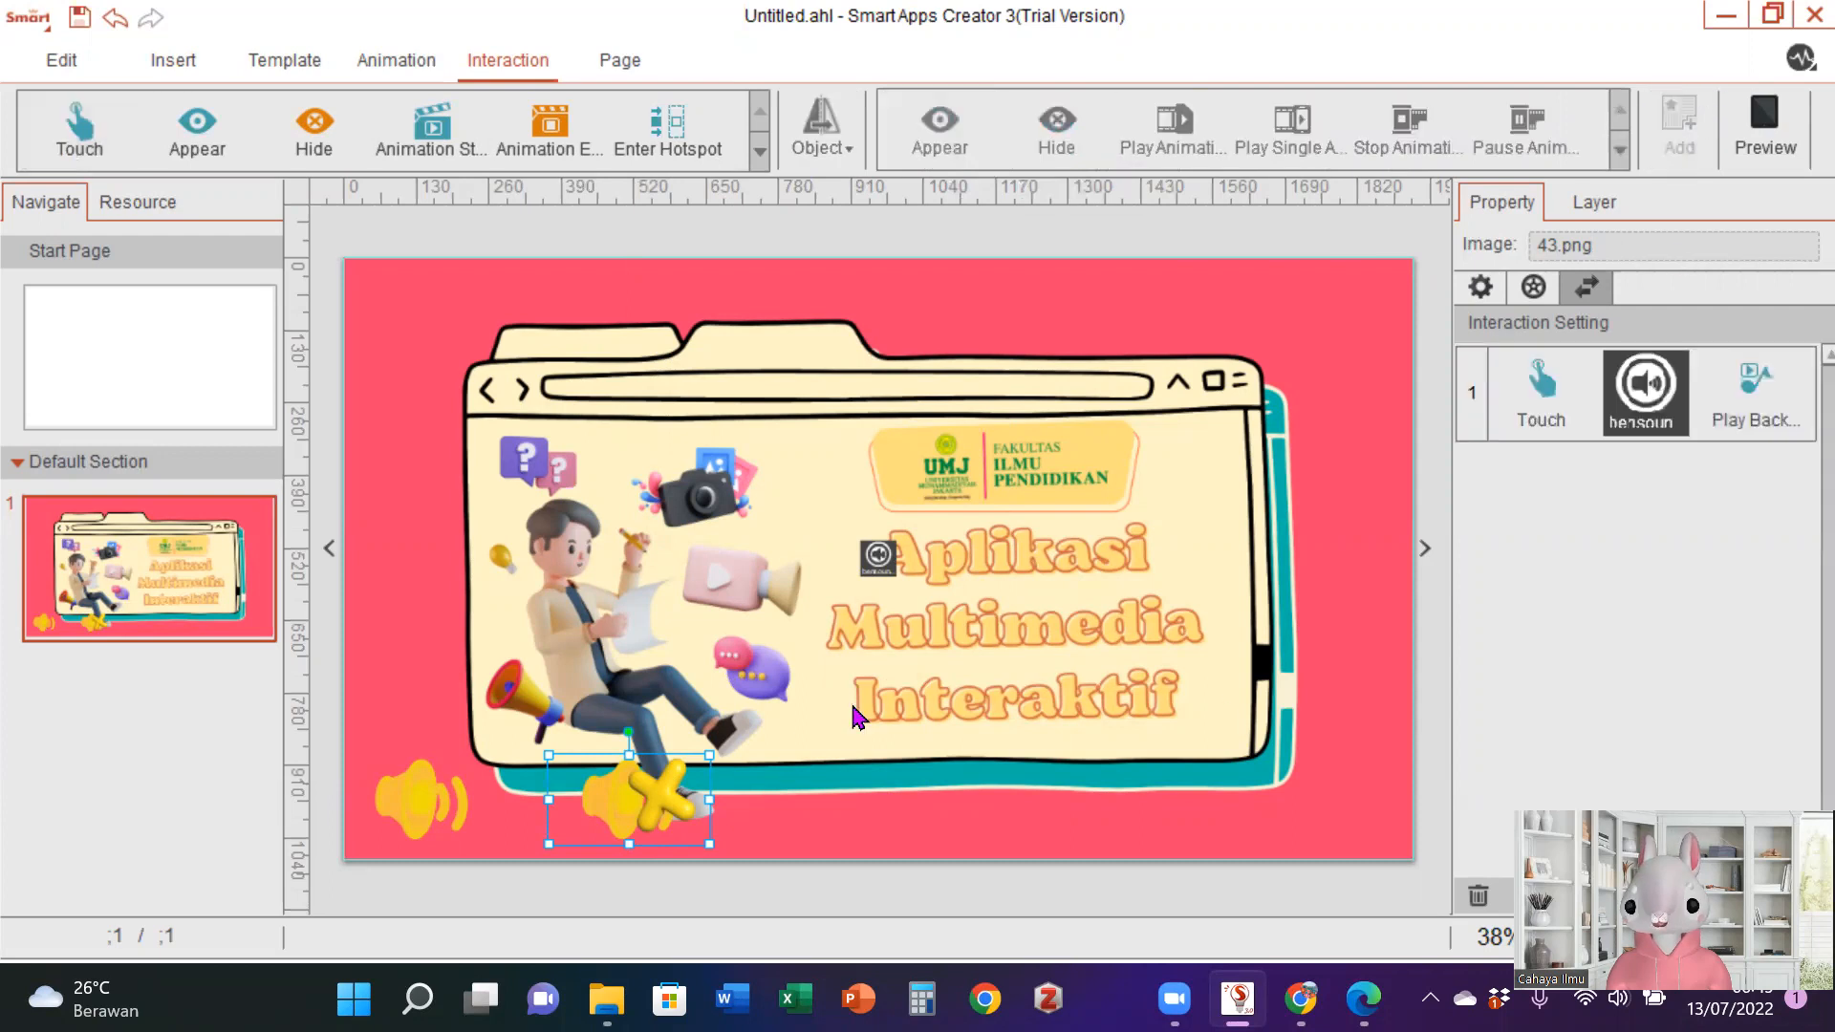
- Add a second touch interaction to image 43.png that hides 43.png itself
{"action": "left_click", "coordinate": [78, 153]}
{"action": "left_click", "coordinate": [837, 153]}
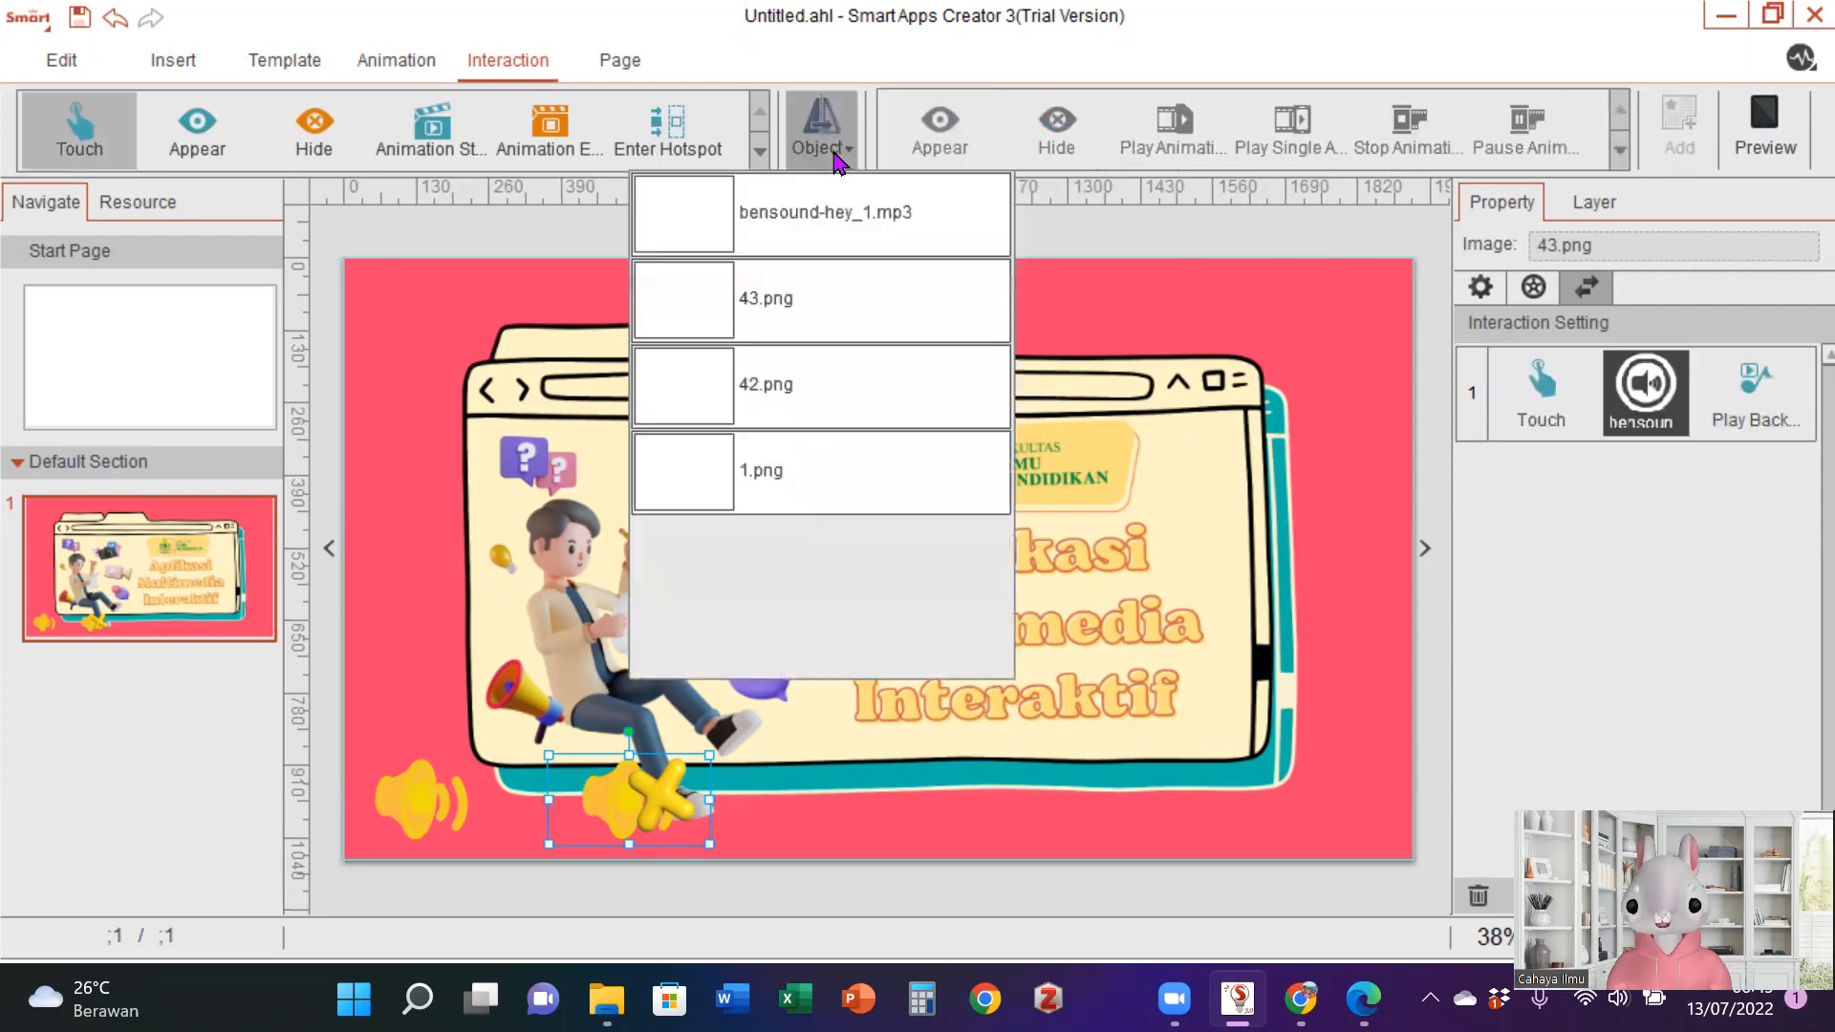
{"action": "left_click", "coordinate": [796, 334]}
{"action": "left_click", "coordinate": [1070, 139]}
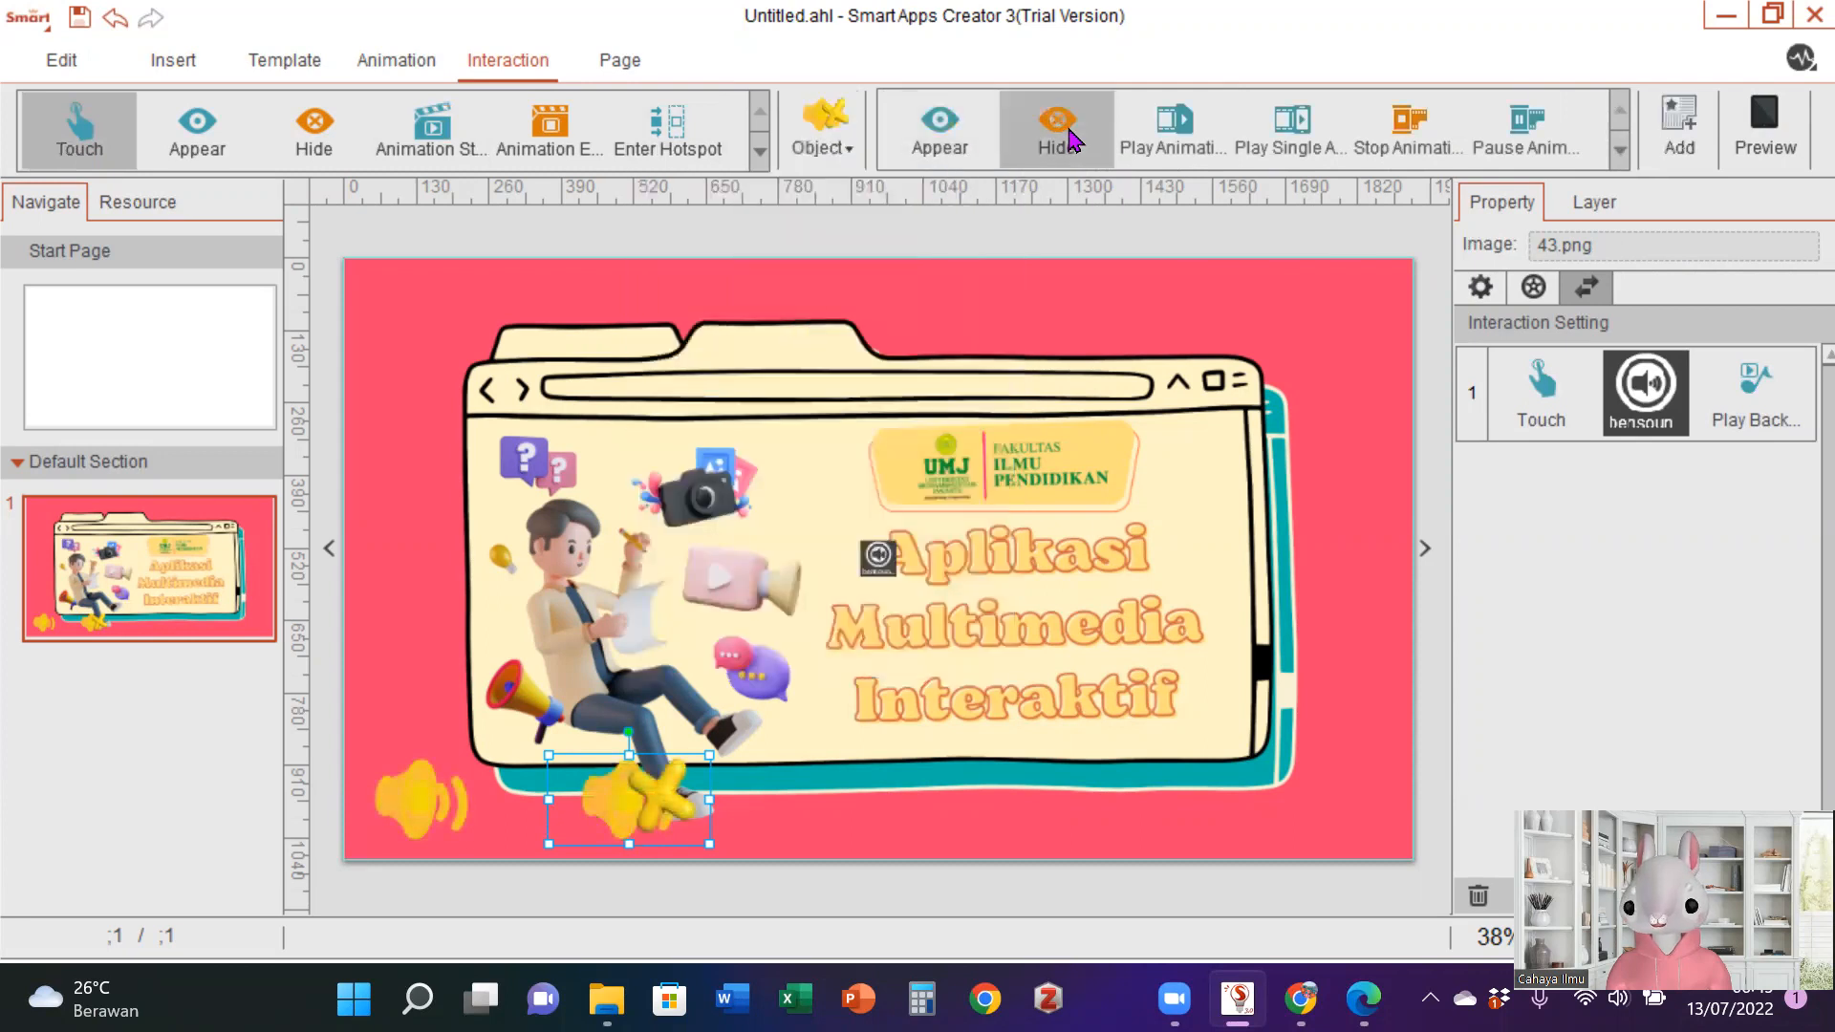
{"action": "left_click", "coordinate": [1678, 124]}
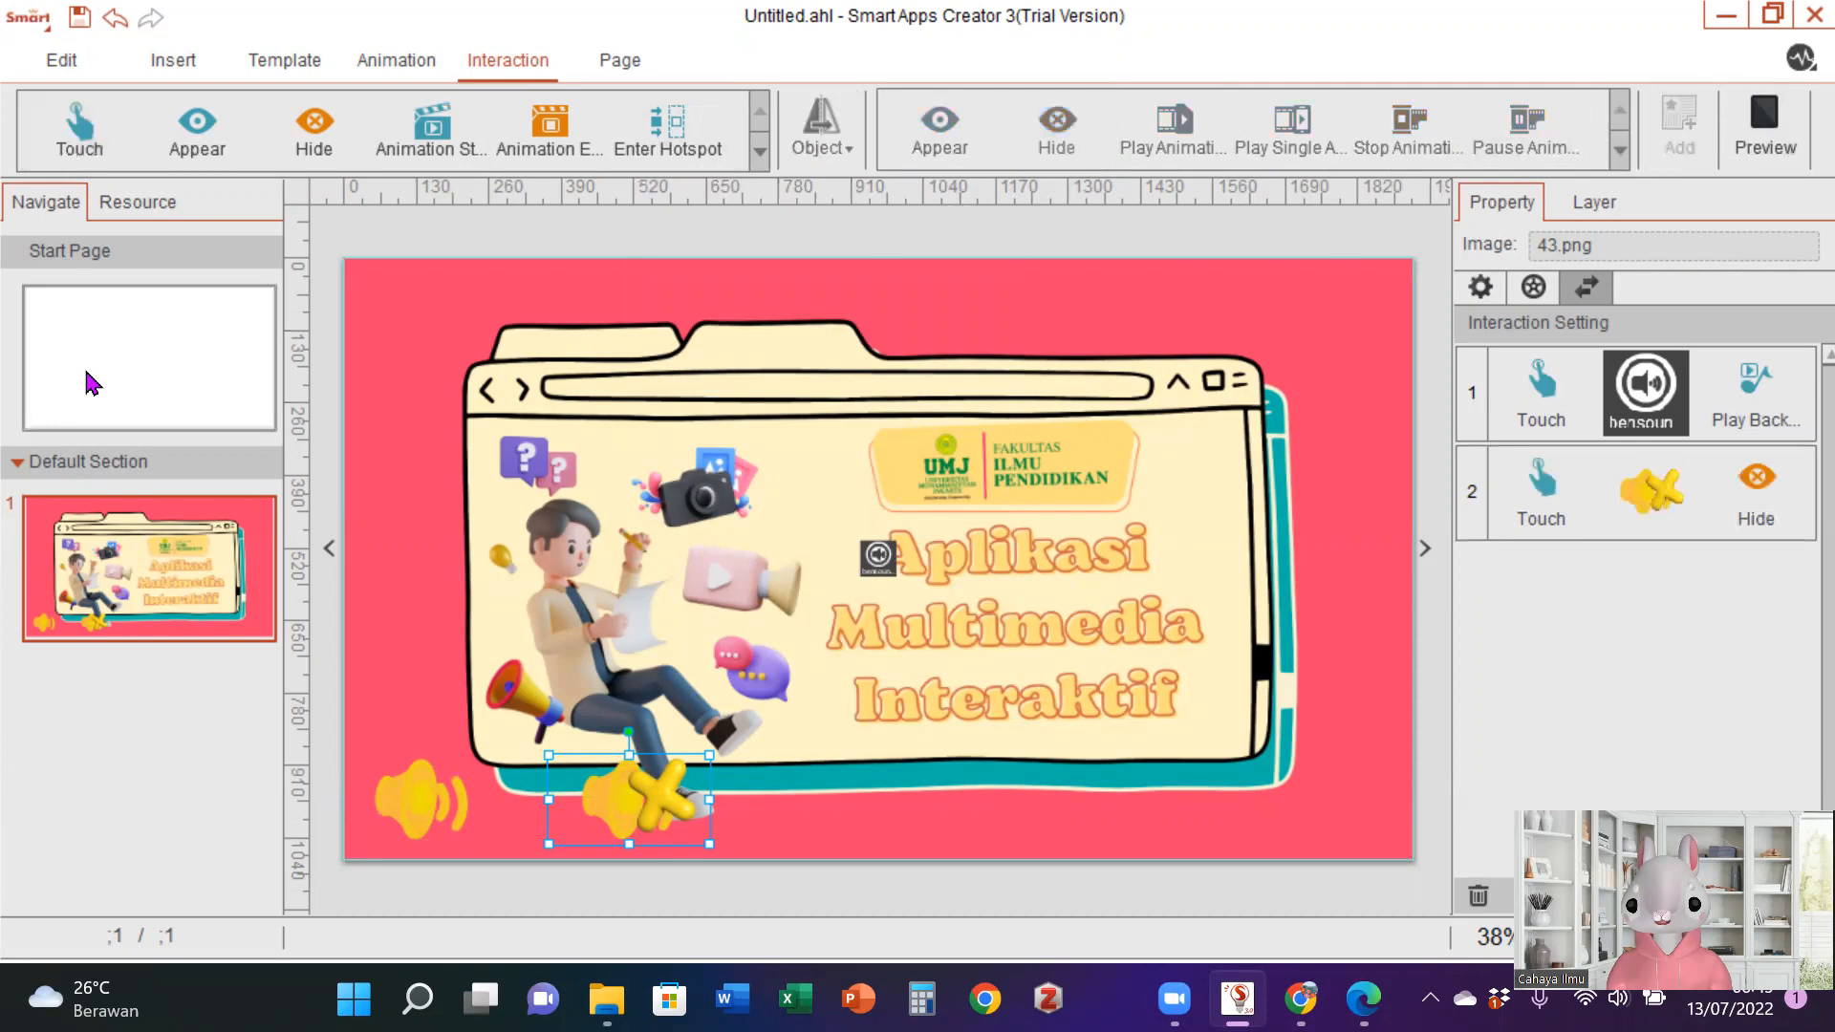
- Add a third touch interaction to image 43.png that makes speaker image 42.png appear
{"action": "left_click", "coordinate": [79, 129]}
{"action": "left_click", "coordinate": [817, 143]}
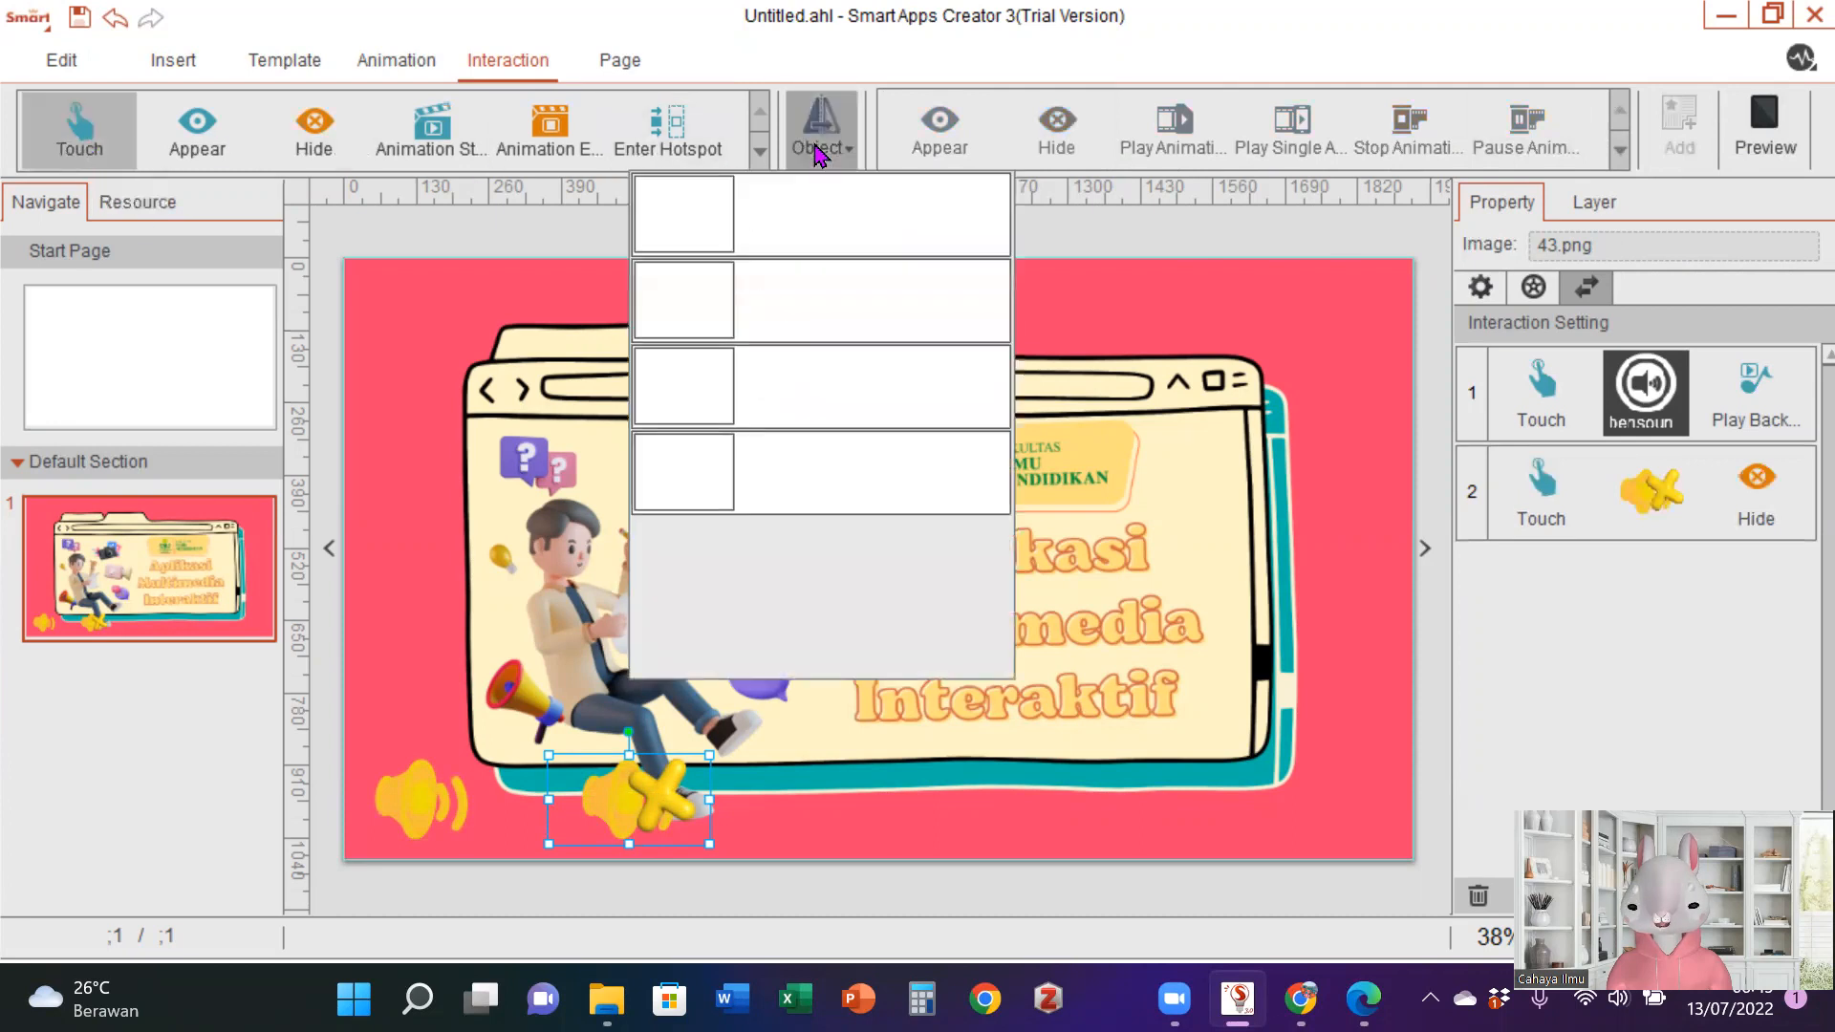
{"action": "left_click", "coordinate": [818, 386]}
{"action": "left_click", "coordinate": [939, 134]}
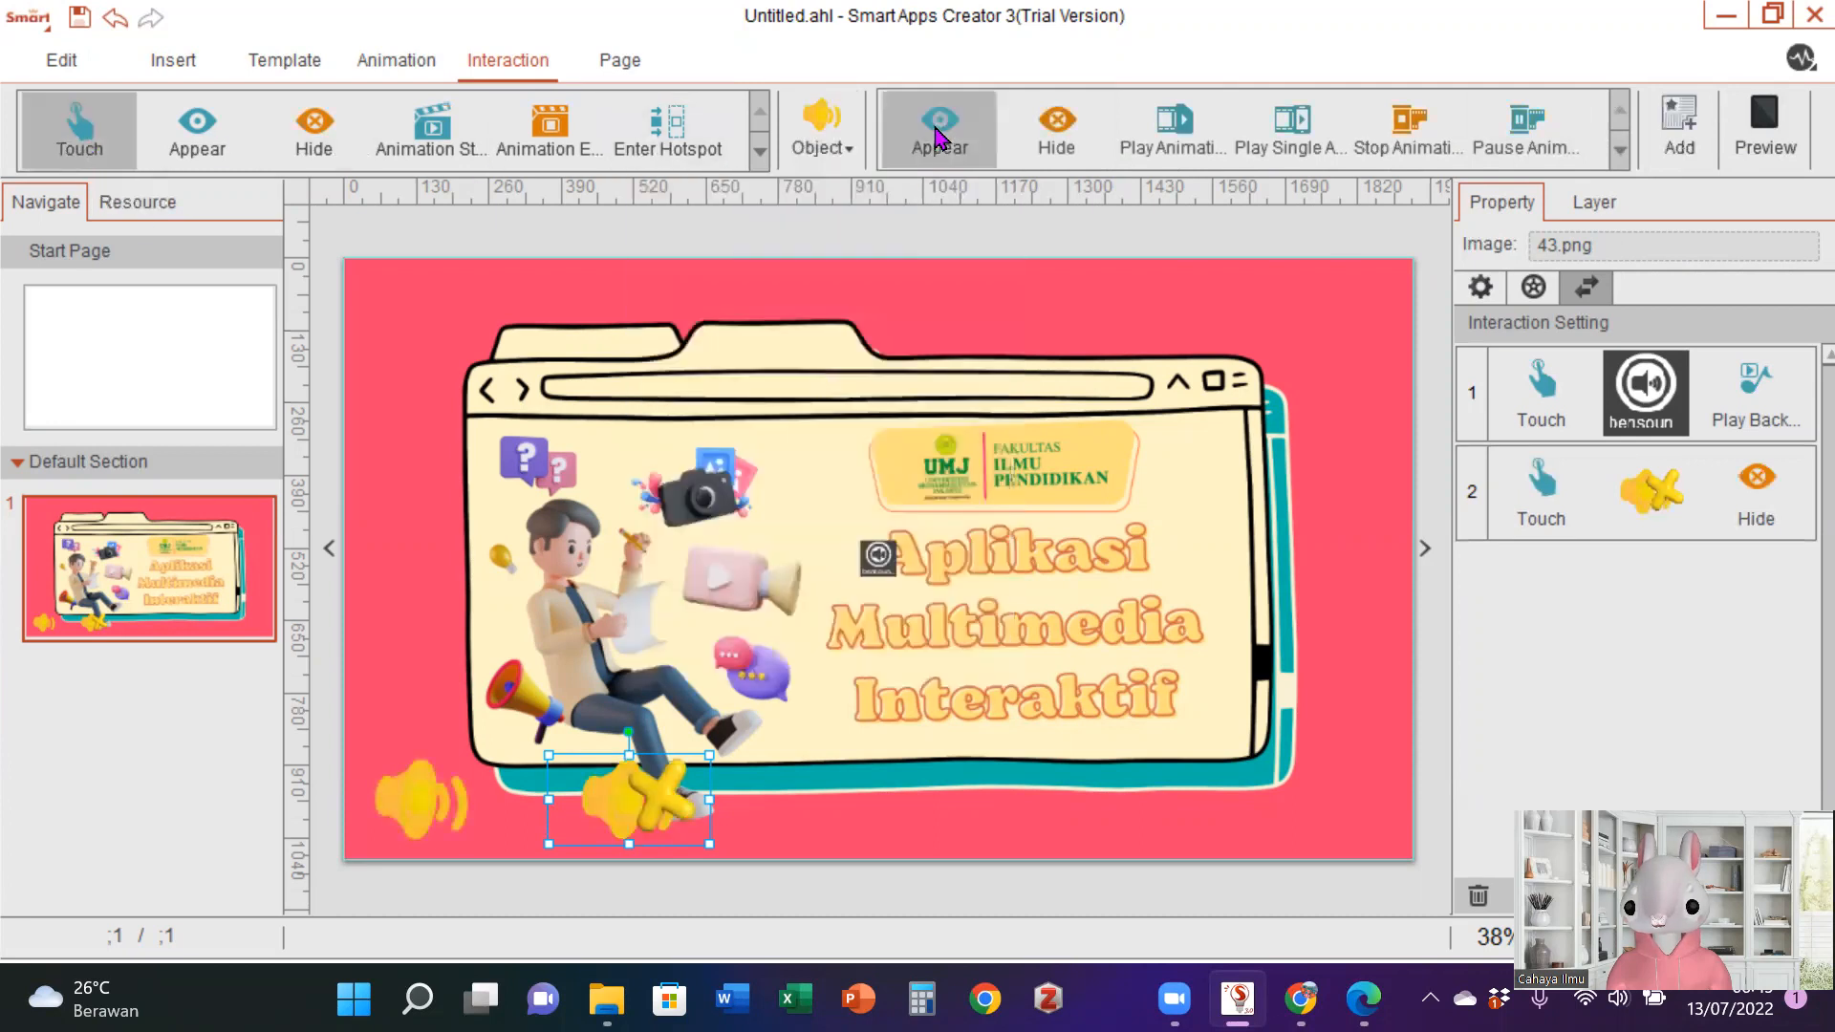
{"action": "left_click", "coordinate": [1685, 126]}
- Stack both speaker icons by aligning their horizontal centers, and move the pair to the cover page's lower-left corner
{"action": "left_click", "coordinate": [421, 774]}
{"action": "left_click", "coordinate": [597, 801], "text": "ctrl"}
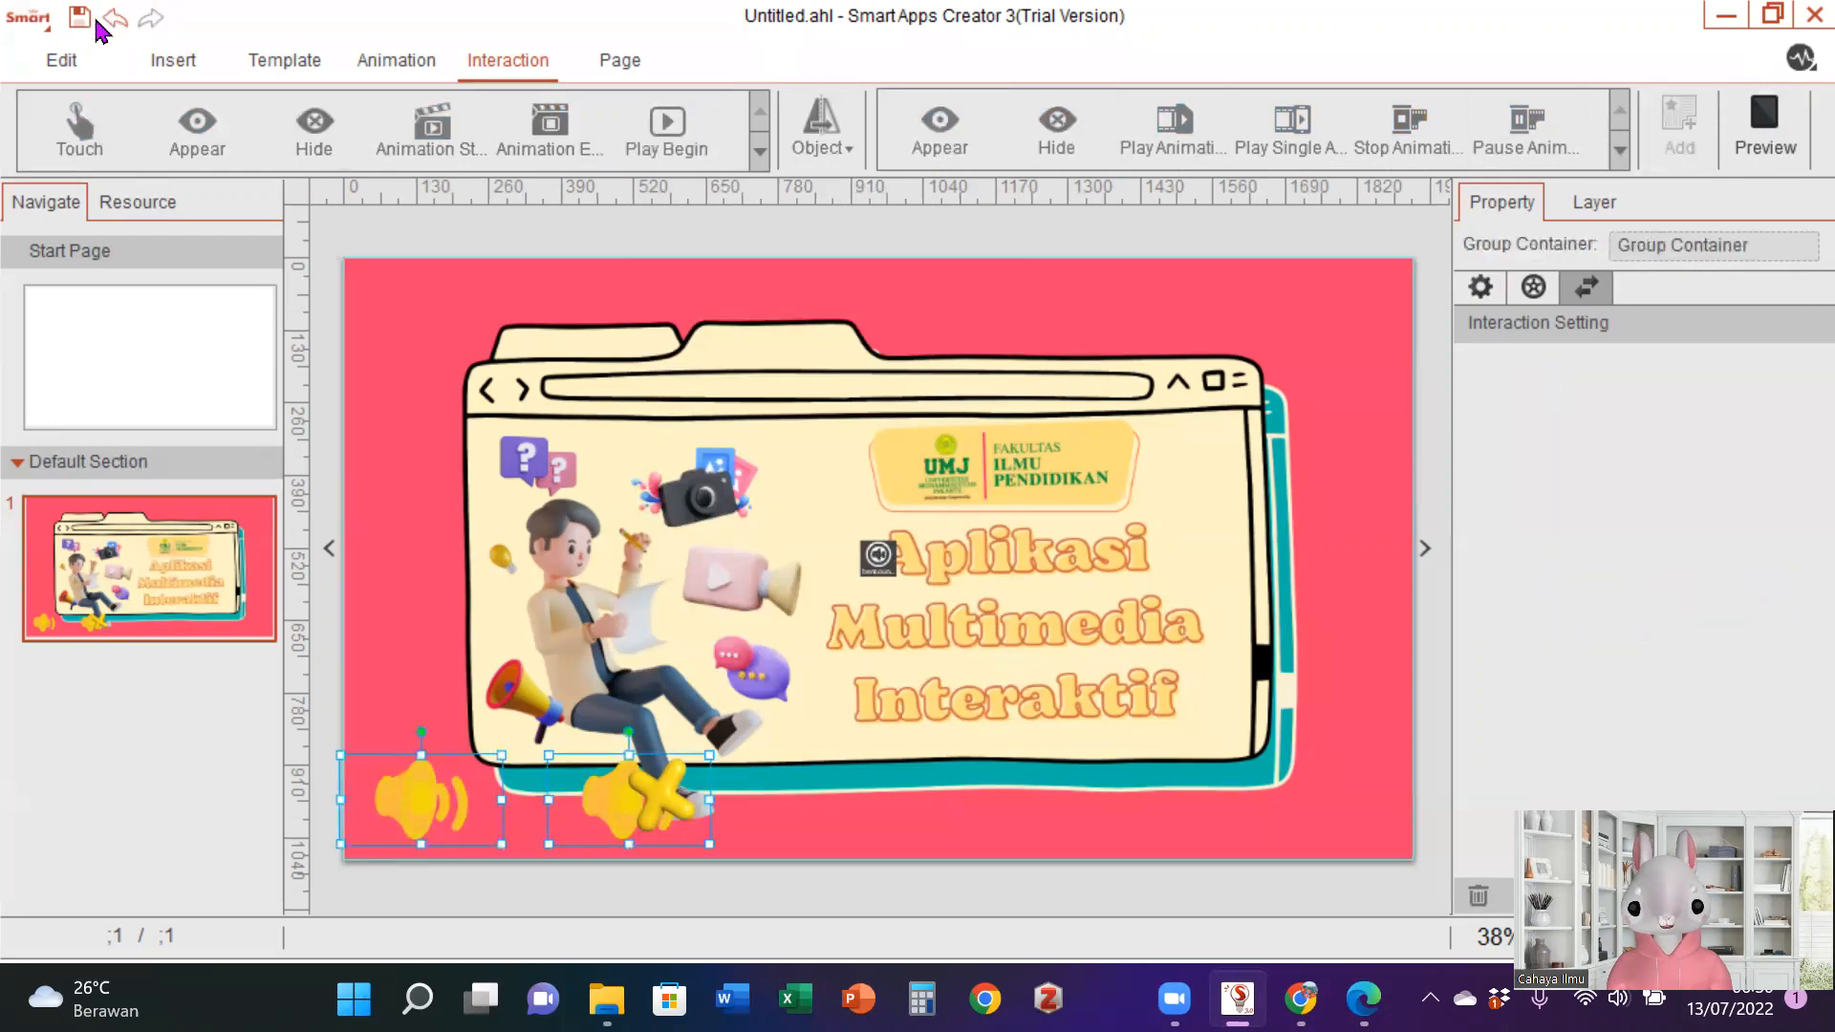
{"action": "left_click", "coordinate": [63, 62]}
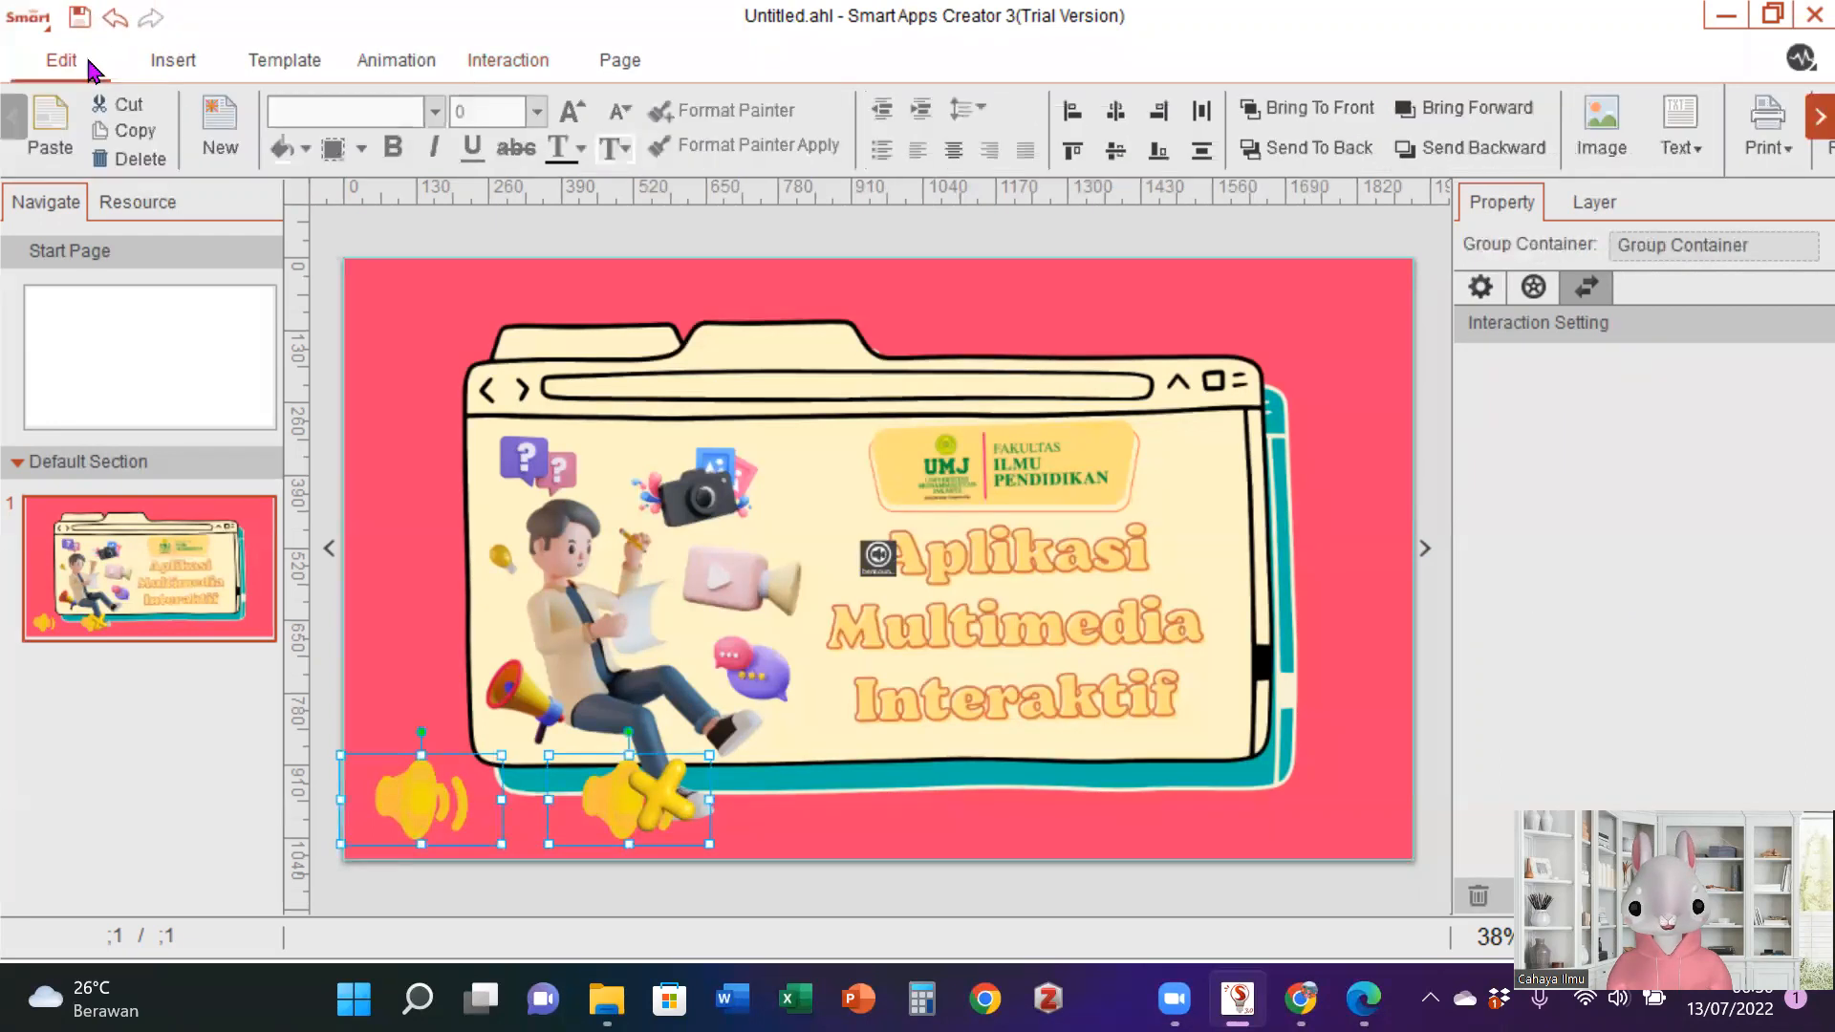
{"action": "left_click", "coordinate": [1115, 122]}
{"action": "left_click_drag", "start_coordinate": [516, 789], "coordinate": [405, 796]}
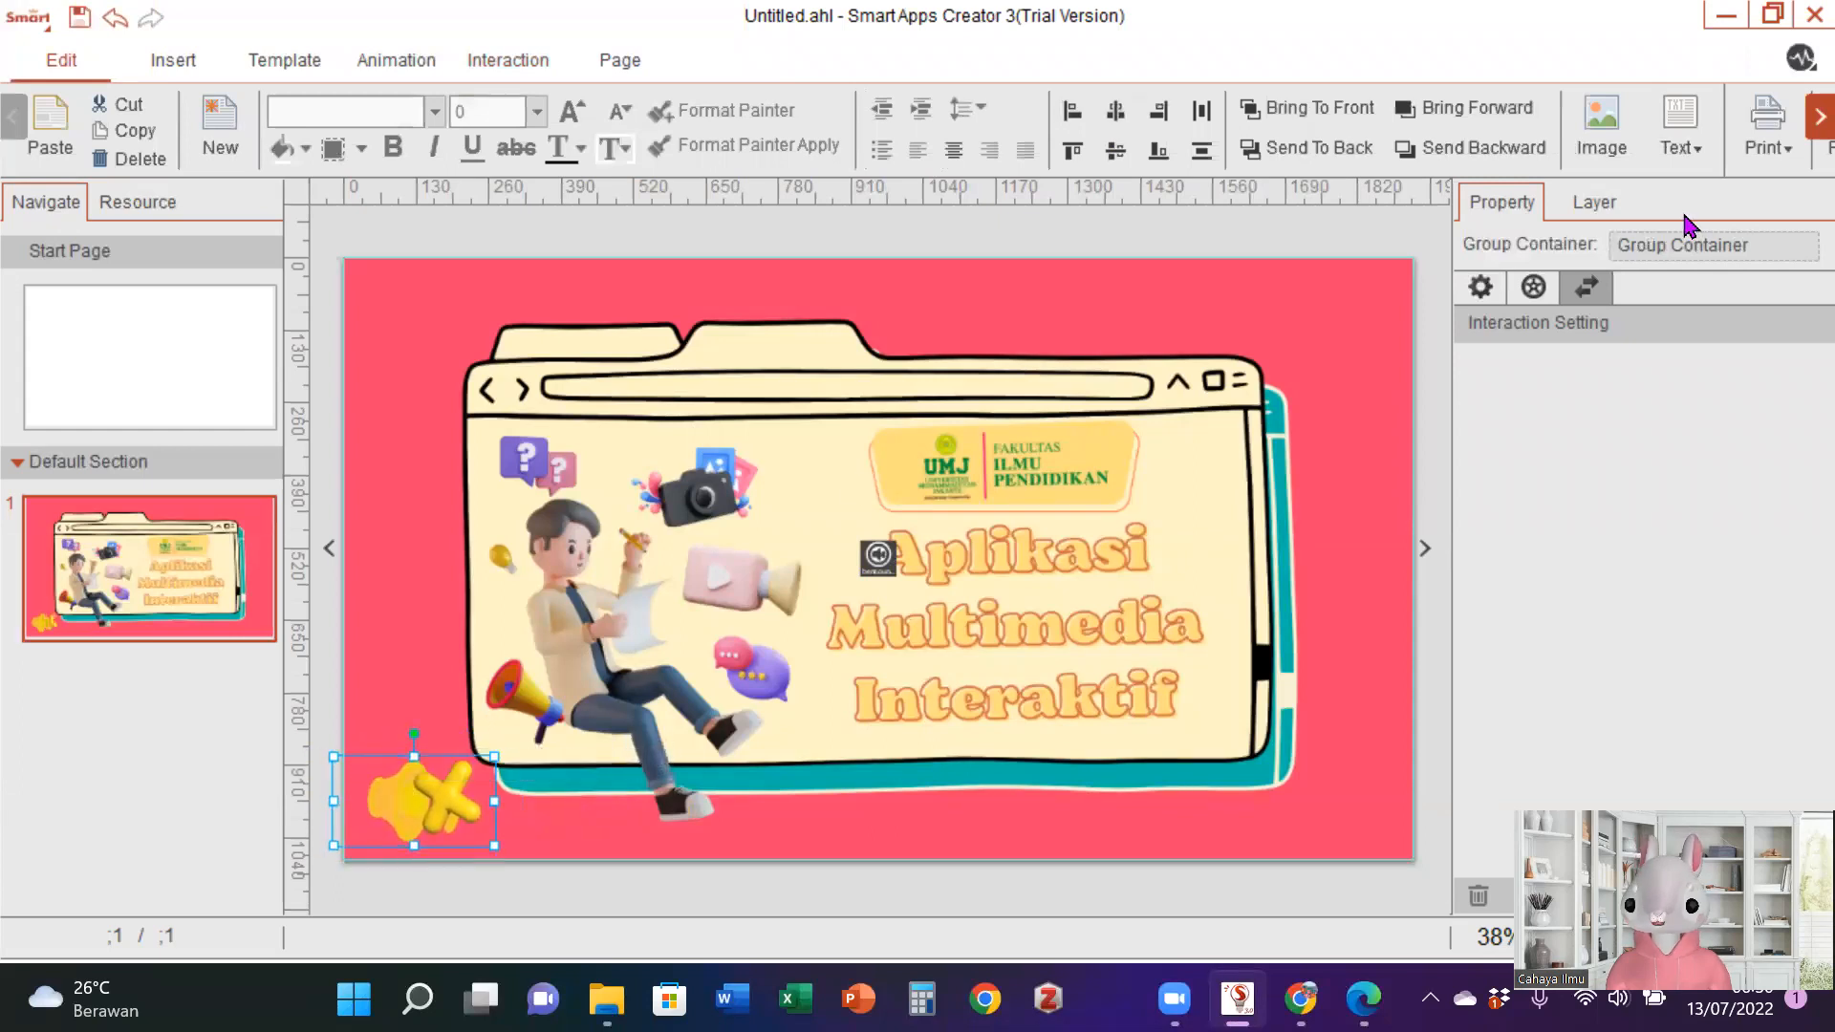